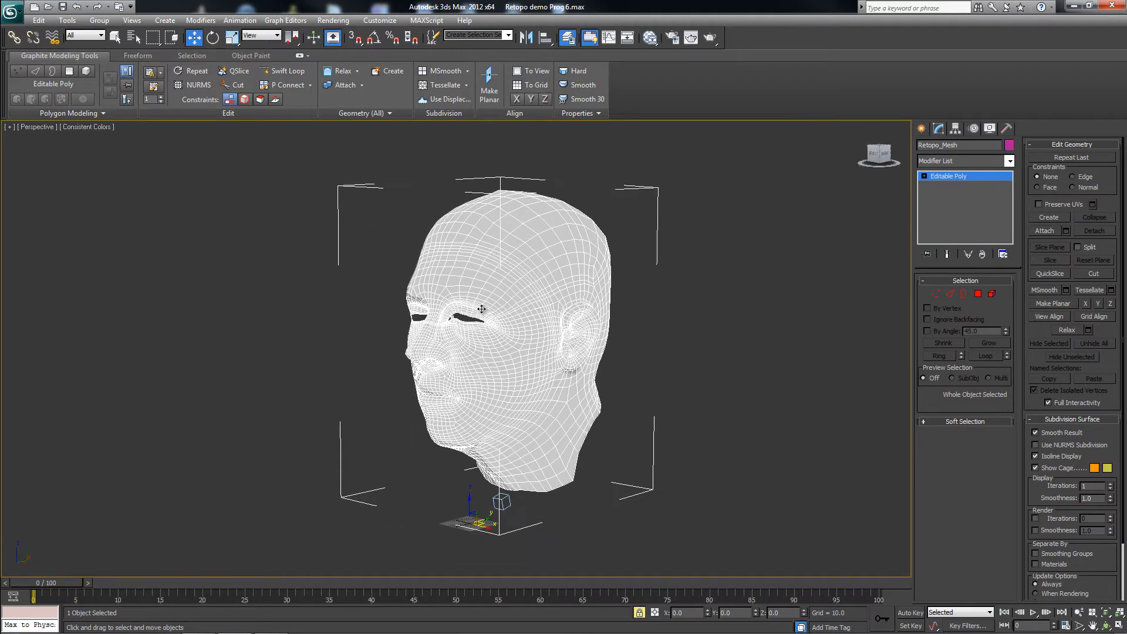
middle_click_drag(530, 322, 509, 319, "alt")
scroll(533, 393, "up", 2)
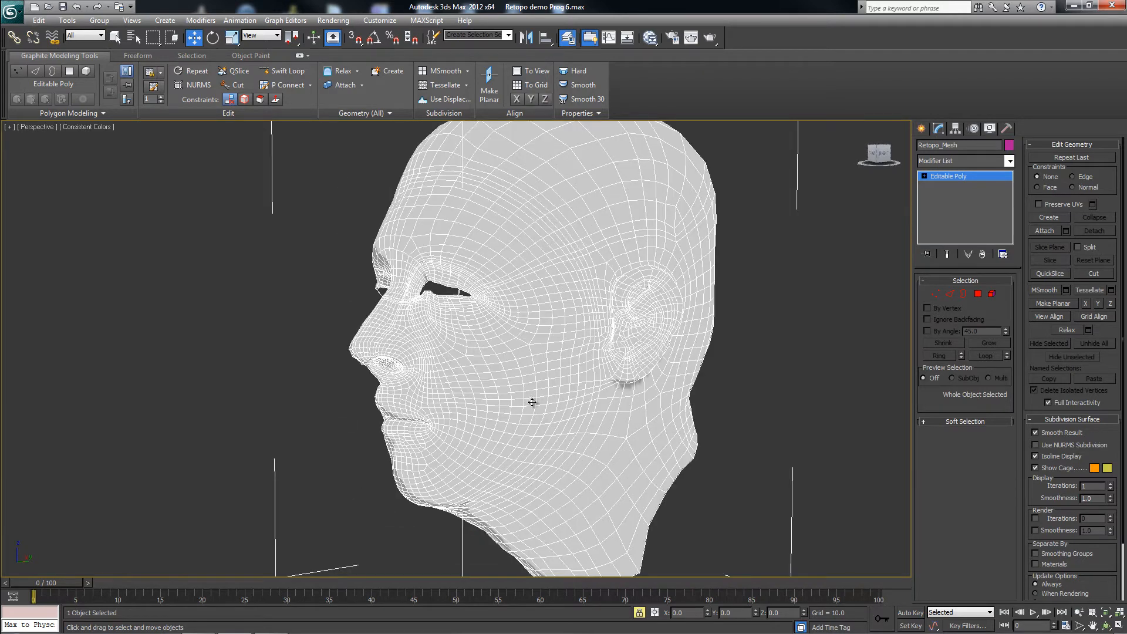
scroll(535, 396, "down", 2)
middle_click_drag(534, 396, 475, 393, "alt")
middle_click_drag(450, 333, 468, 346, "alt")
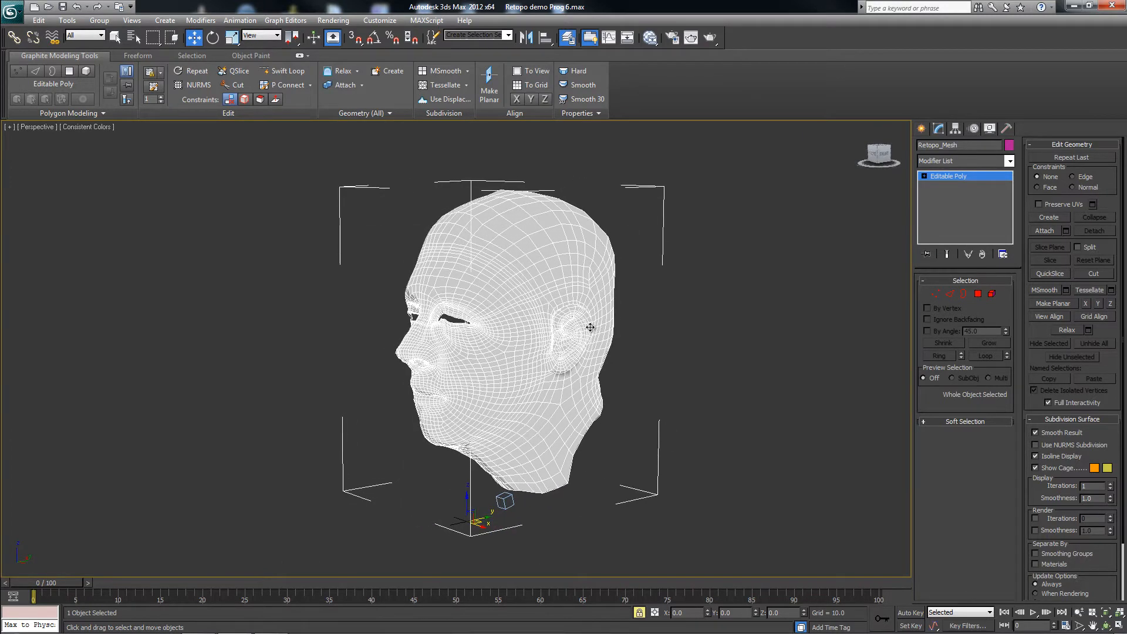
middle_click_drag(542, 345, 538, 339, "alt")
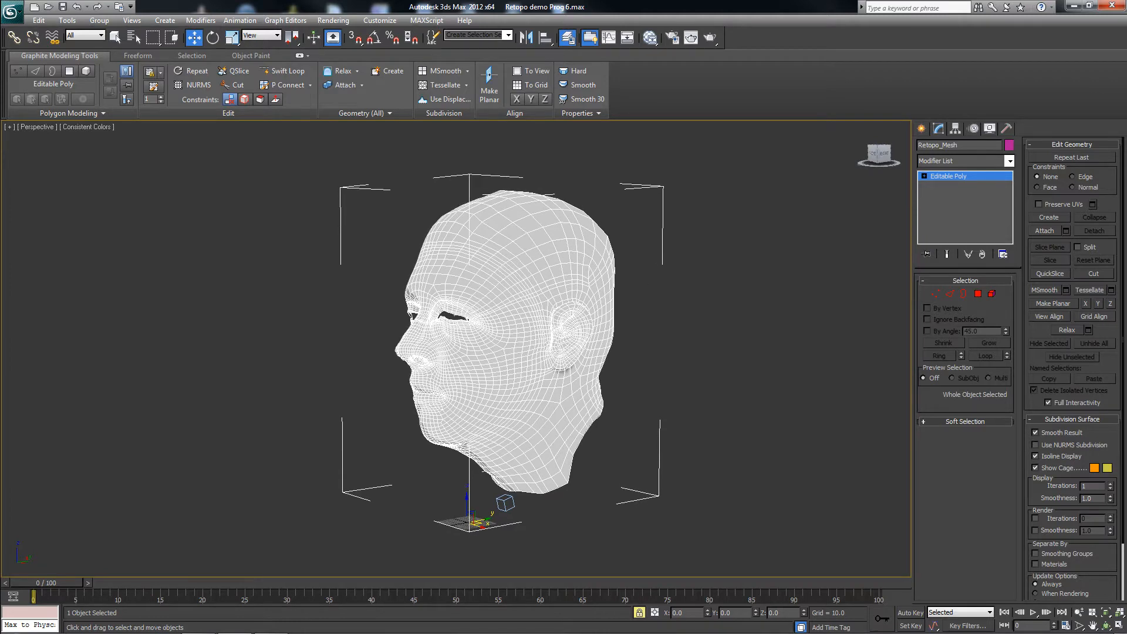
Add an Unwrap UVW modifier to the head mesh and open its UV editor
left_click(1010, 161)
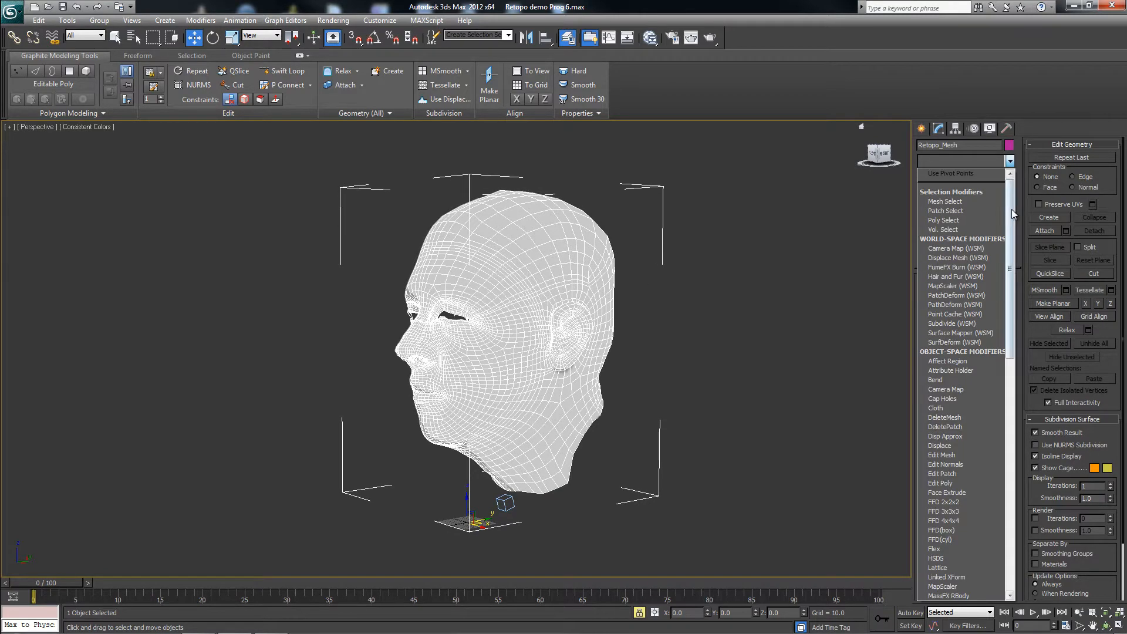
scroll(1012, 209, "down", 15)
left_click(954, 504)
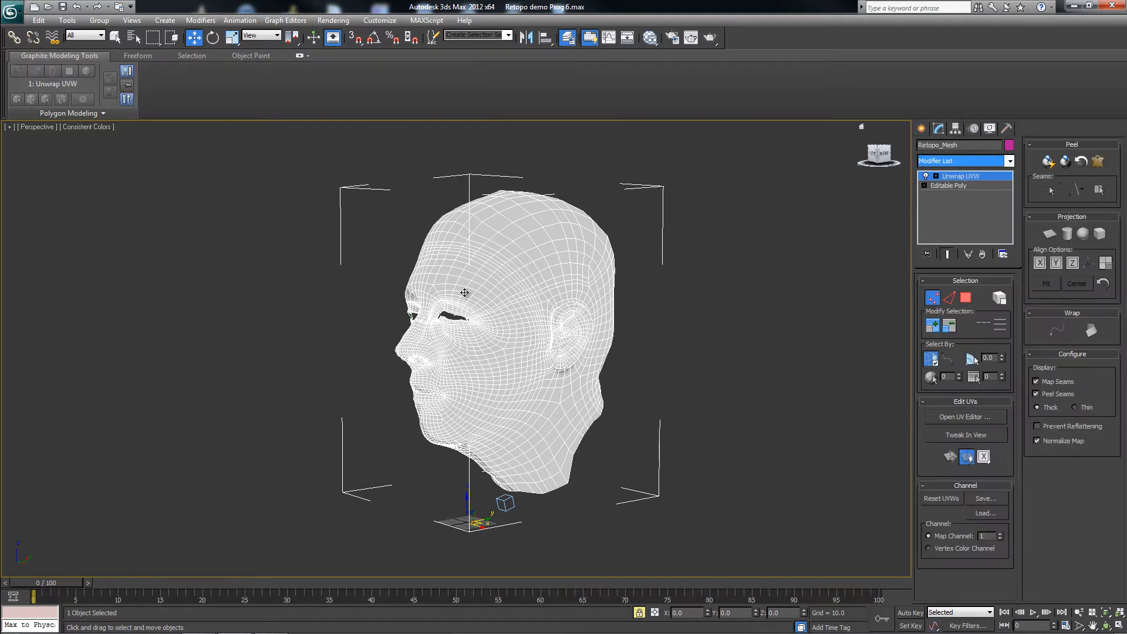
middle_click_drag(458, 301, 493, 342, "alt")
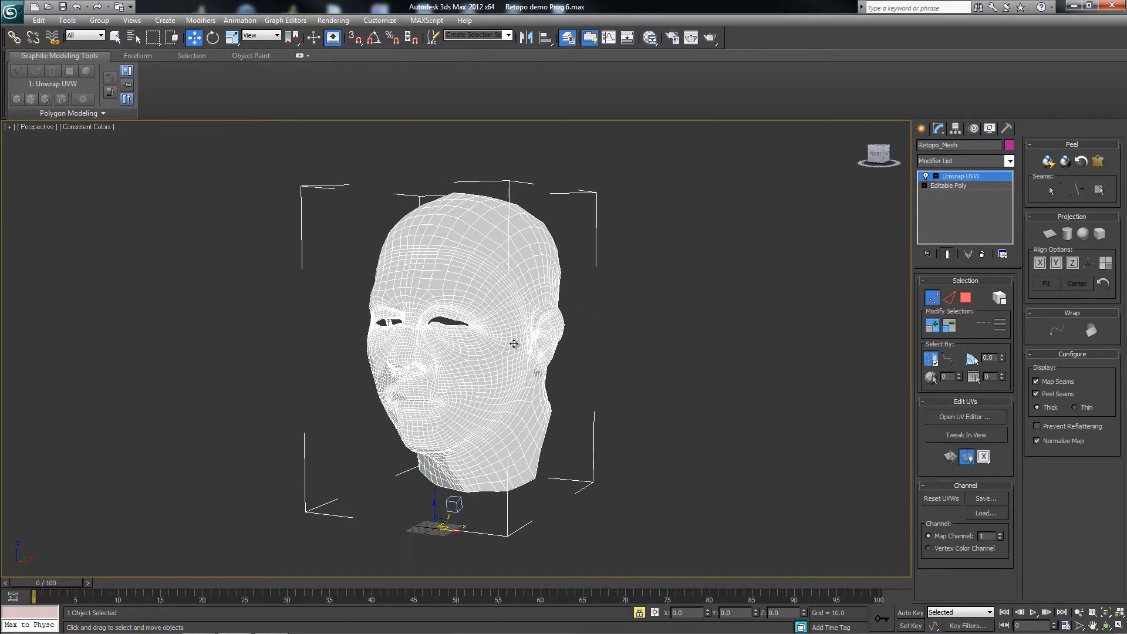
left_click(969, 417)
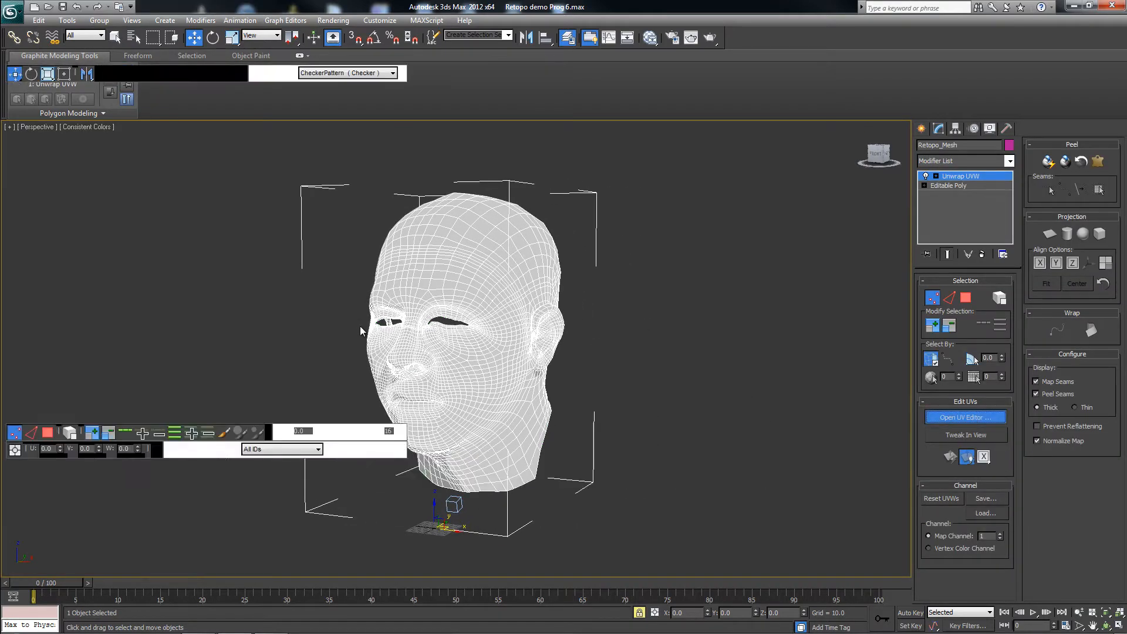
scroll(138, 236, "down", 2)
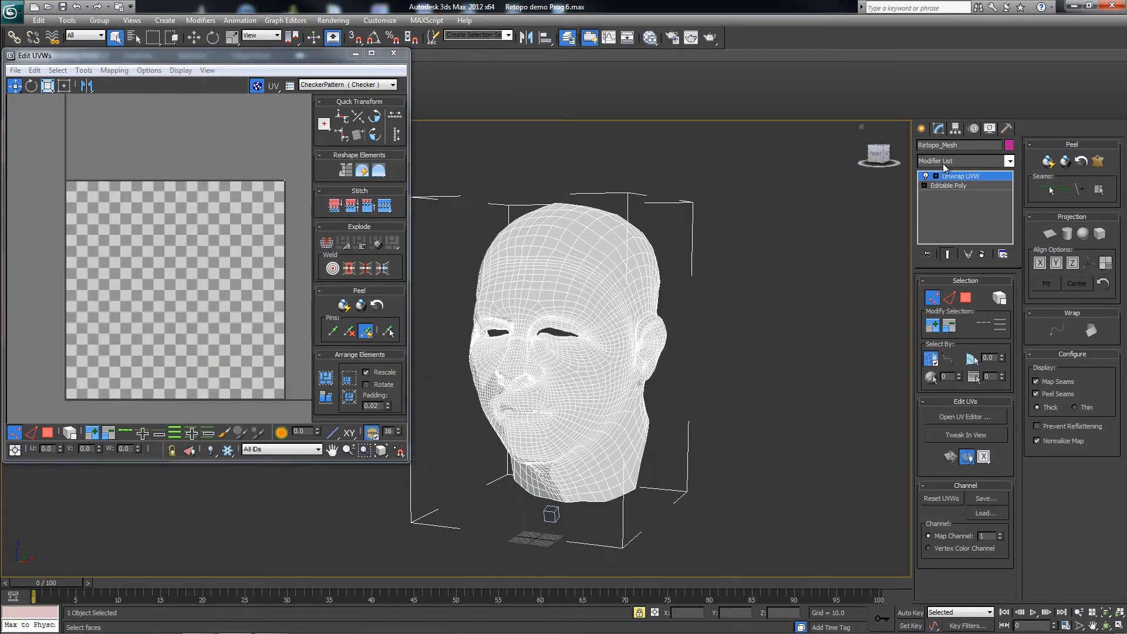
Select all of the head's faces at the Unwrap UVW face level with selection by element enabled
left_click(935, 177)
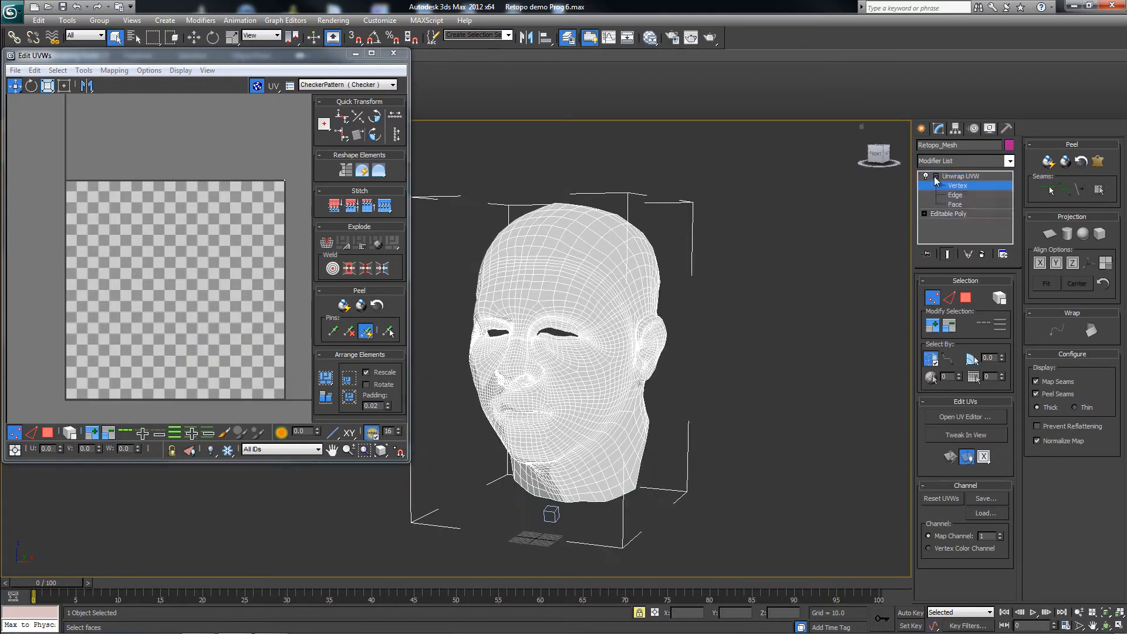
left_click(955, 204)
middle_click_drag(676, 330, 725, 300)
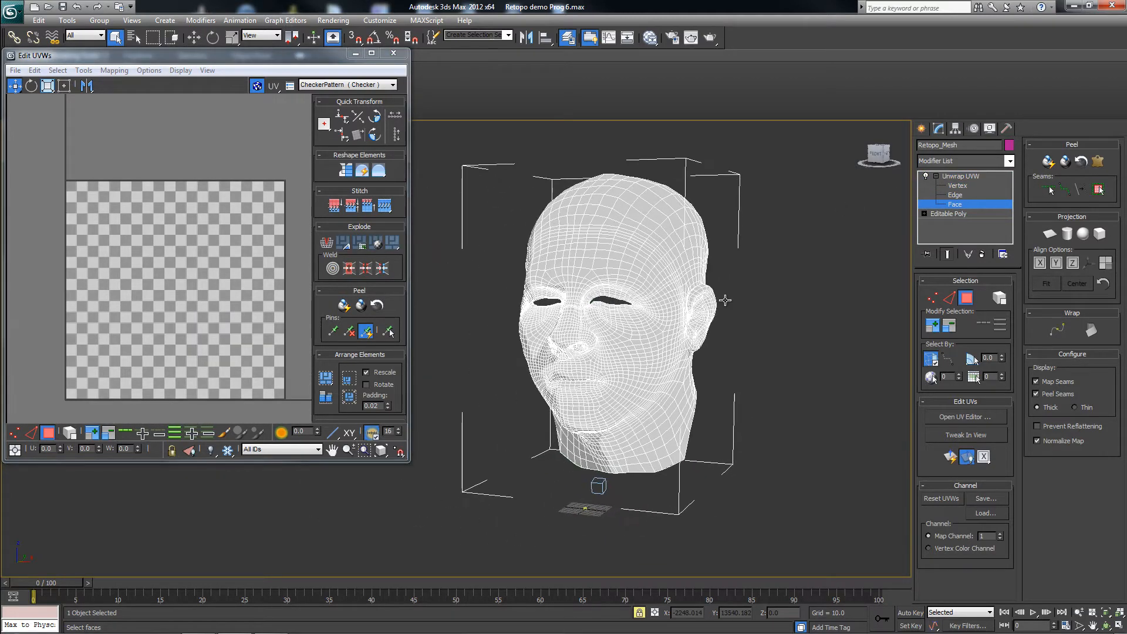
scroll(725, 300, "down", 3)
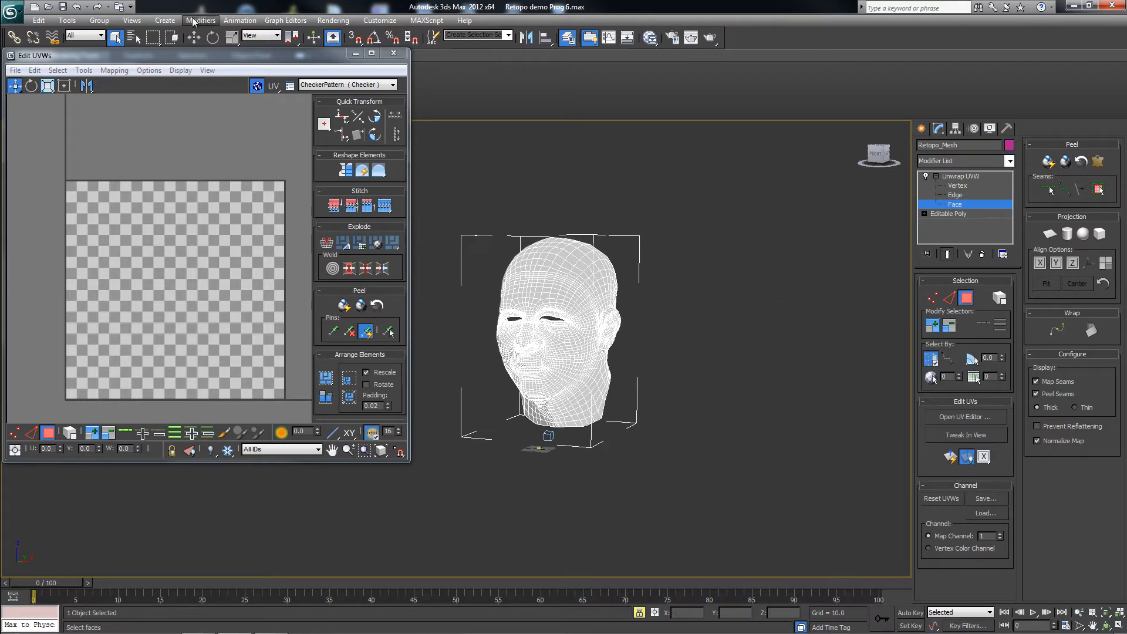
left_click(999, 298)
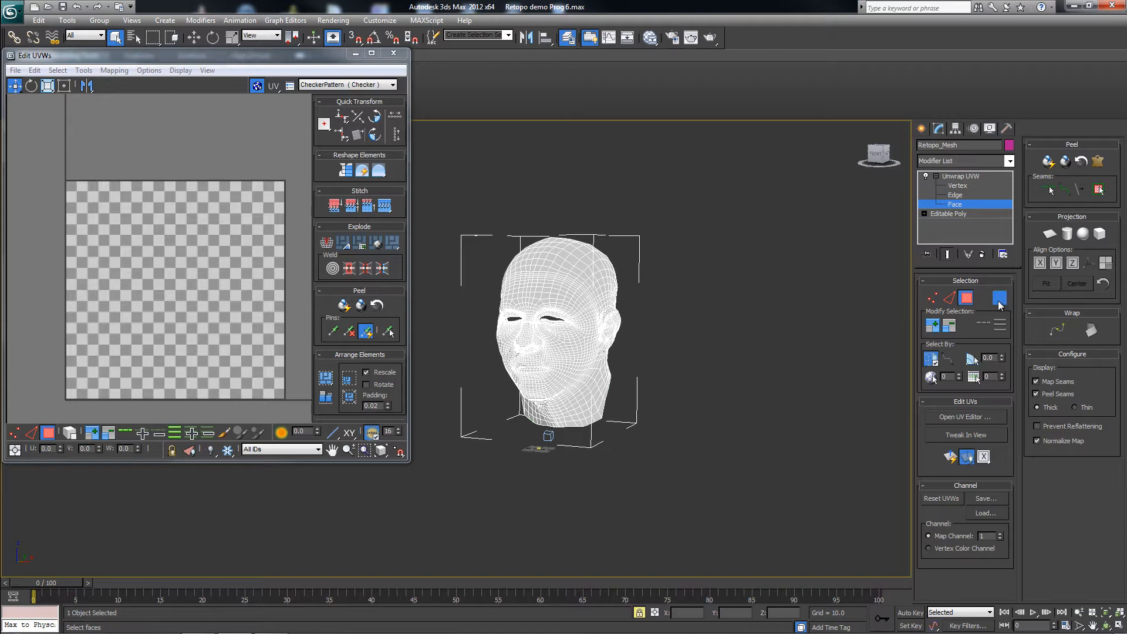
middle_click_drag(645, 306, 611, 308, "alt")
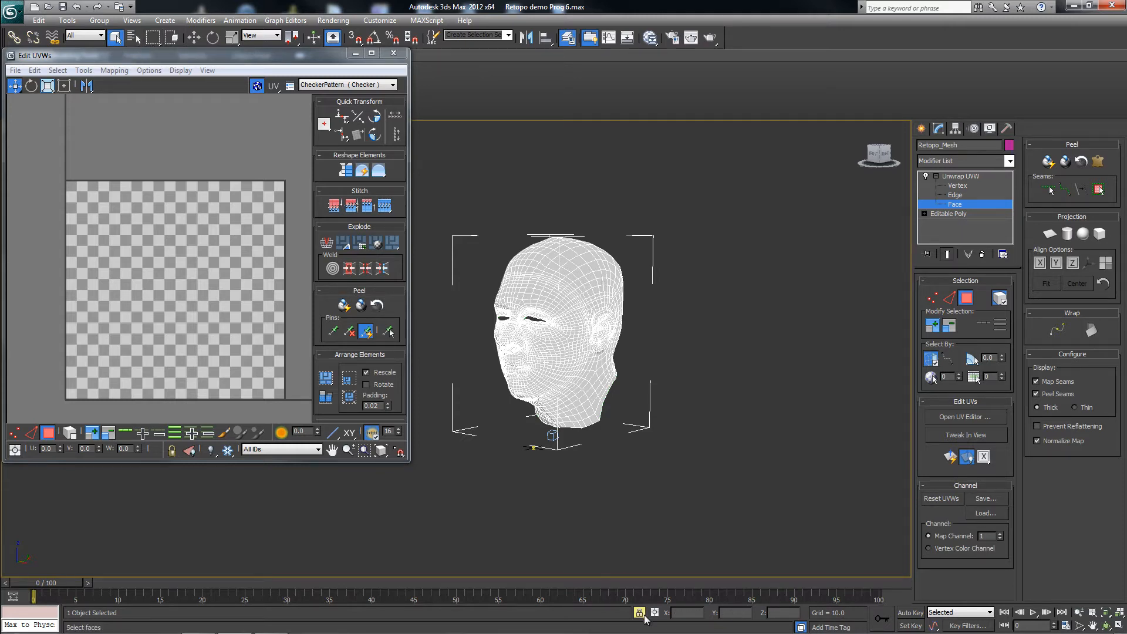
left_click_drag(627, 175, 576, 303)
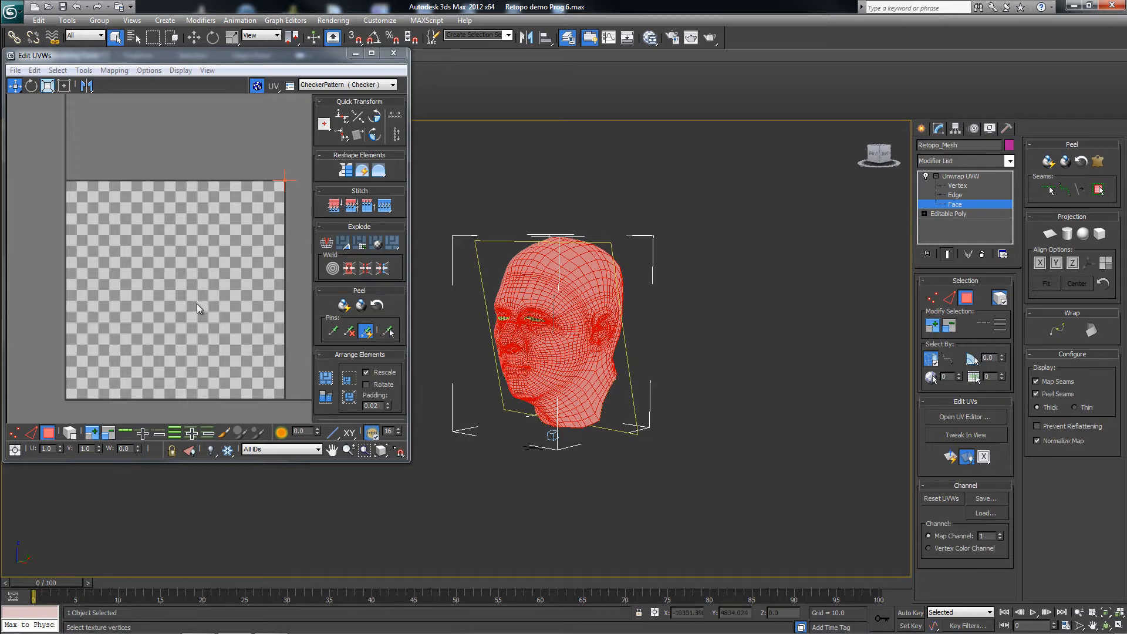
Apply a planar projection to the selected head faces
left_click(1049, 234)
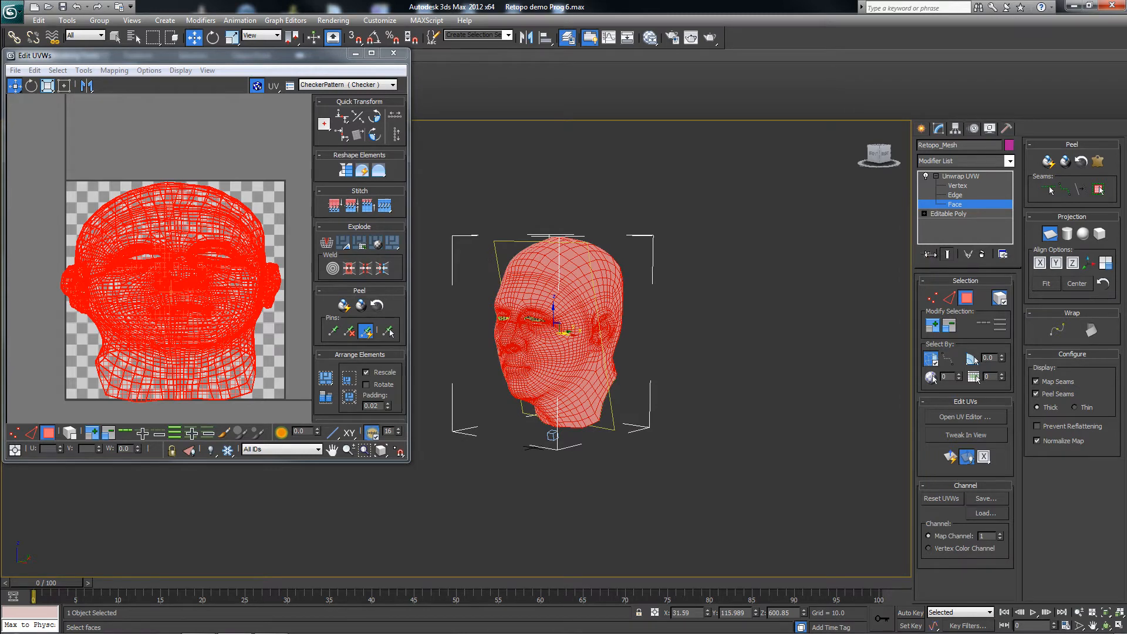
left_click_drag(1005, 267, 927, 270)
left_click_drag(1012, 273, 960, 275)
Try a Quick Peel on the selected head faces and inspect the UV layout around the facial features
left_click(345, 308)
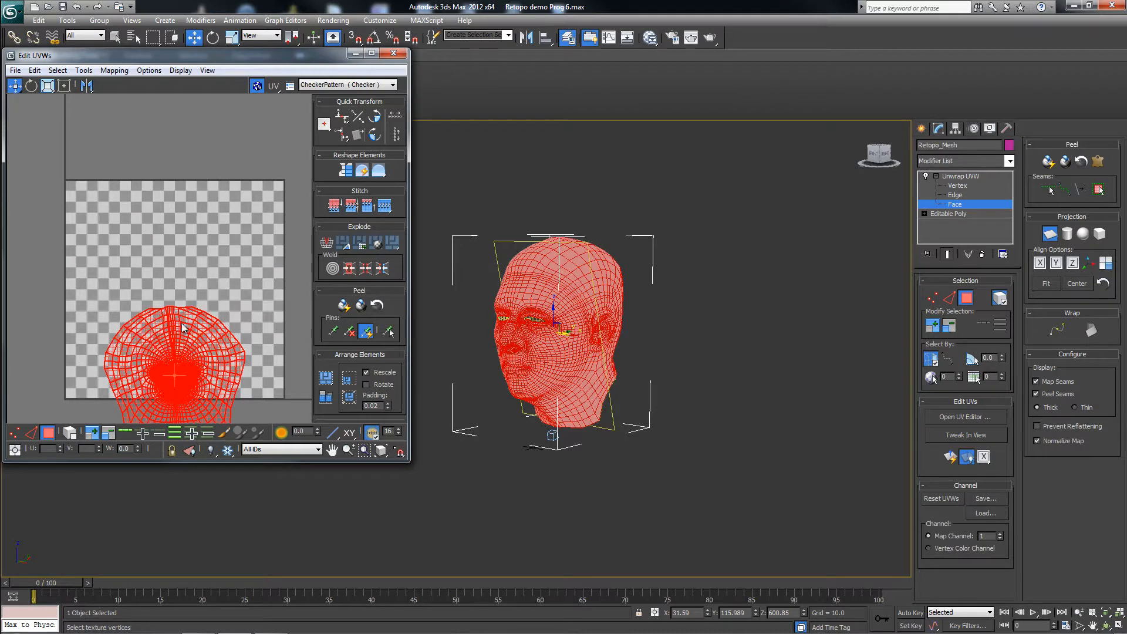
scroll(180, 364, "up", 10)
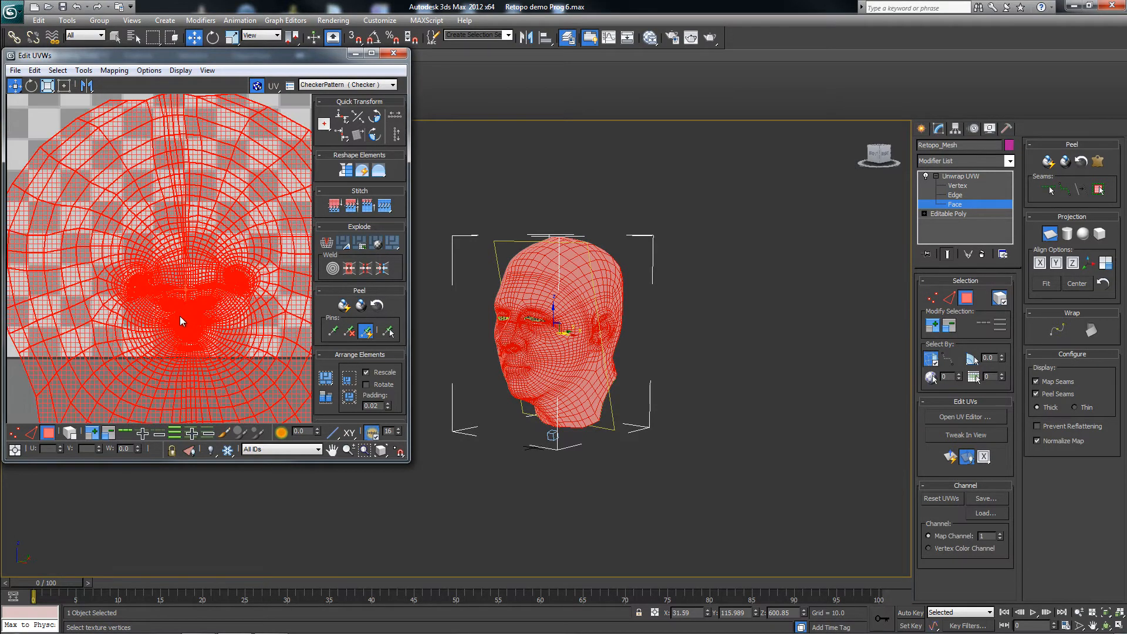
scroll(181, 322, "up", 4)
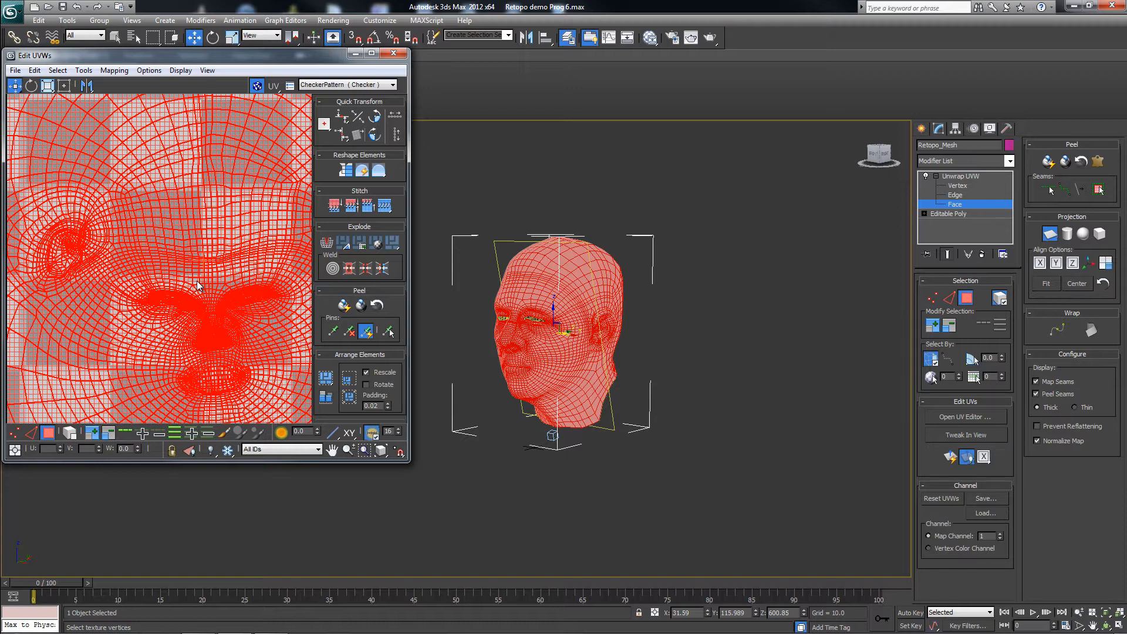
middle_click_drag(198, 283, 183, 262)
scroll(183, 264, "down", 6)
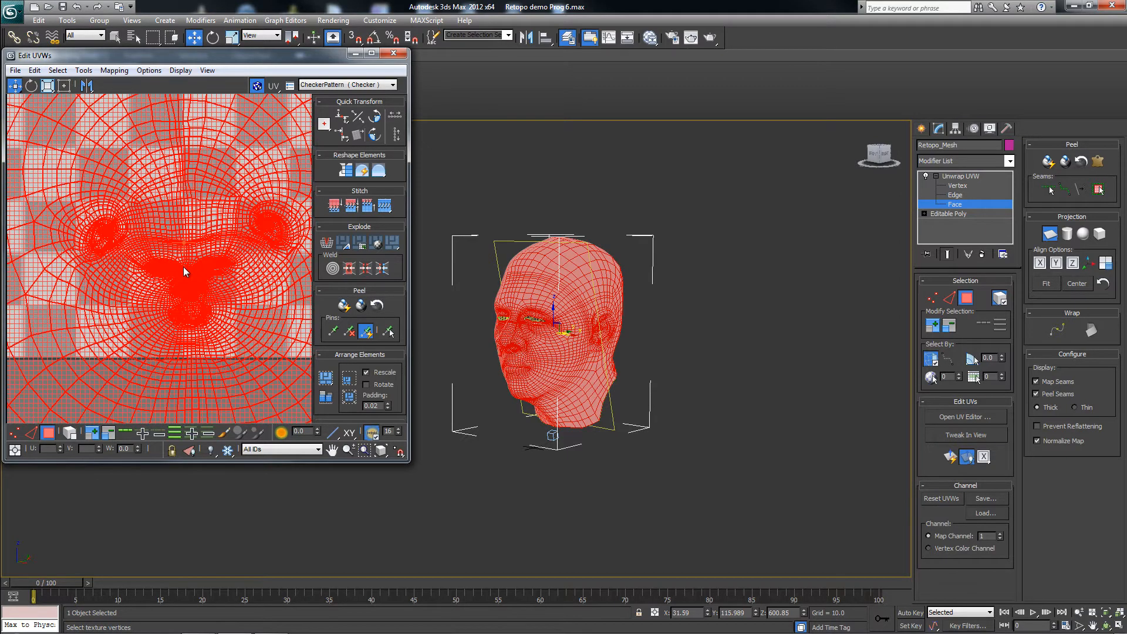
scroll(200, 275, "down", 4)
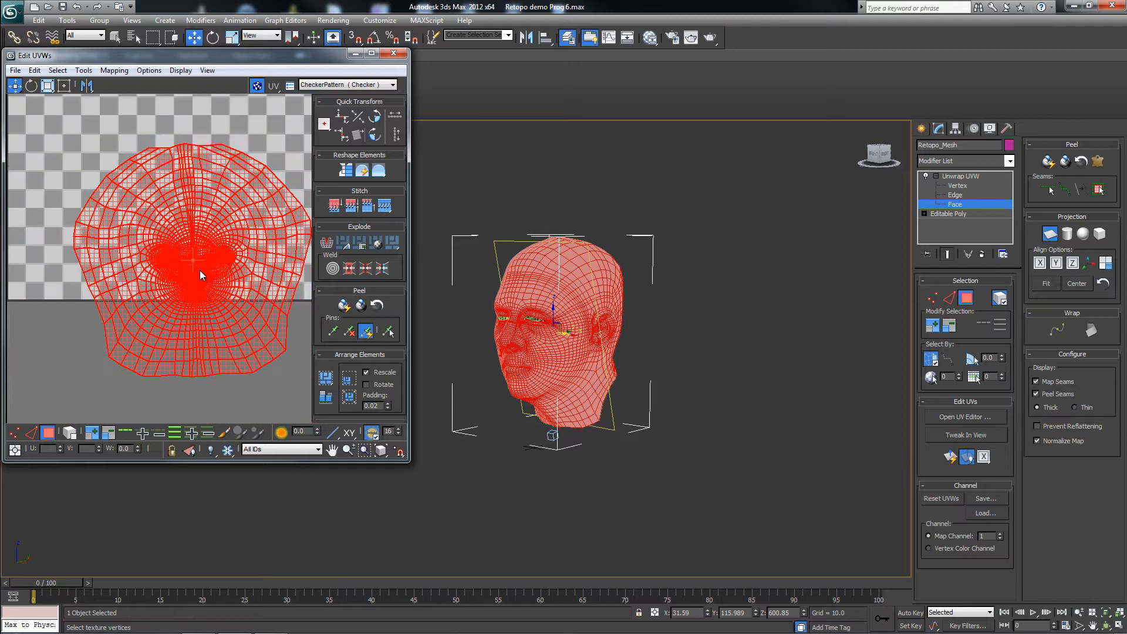
Undo the Quick Peel of the head's UVs
scroll(210, 270, "up", 5)
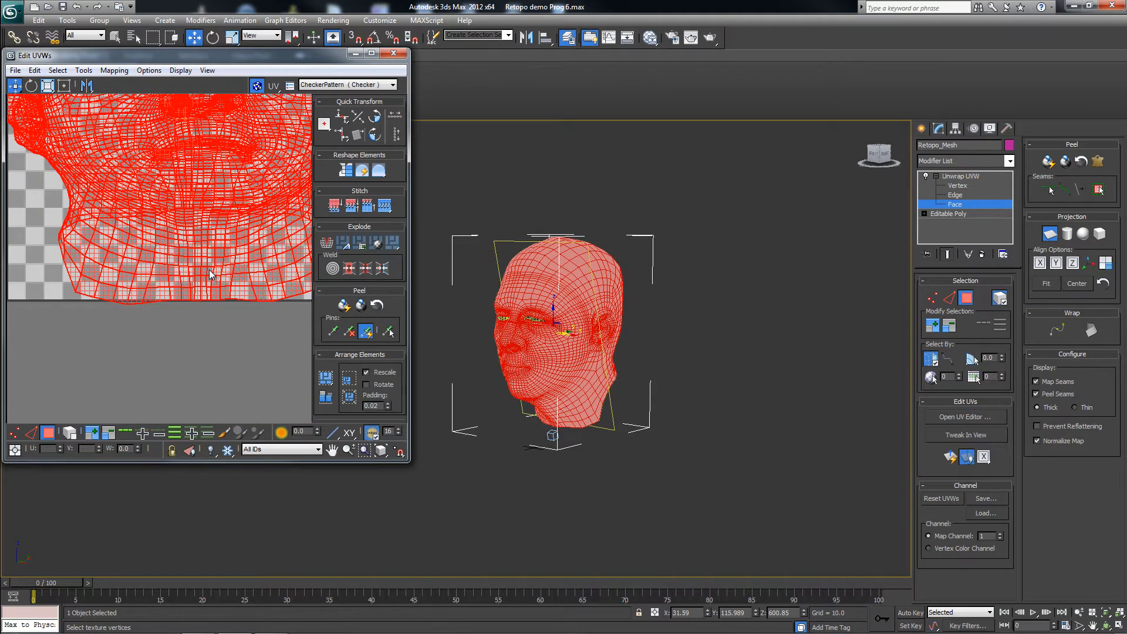
middle_click_drag(203, 276, 171, 330)
scroll(172, 329, "down", 5)
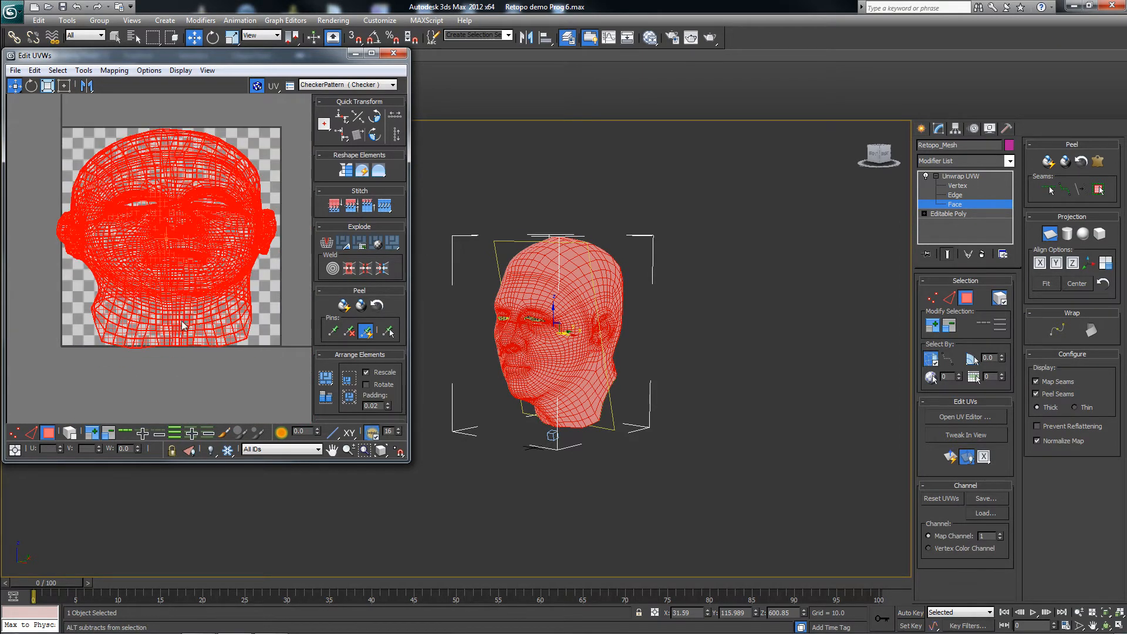
scroll(200, 311, "down", 1)
Examine the head mesh around the nose, eyes, mouth, chin and ear
middle_click_drag(604, 304, 585, 337, "alt")
scroll(599, 332, "up", 5)
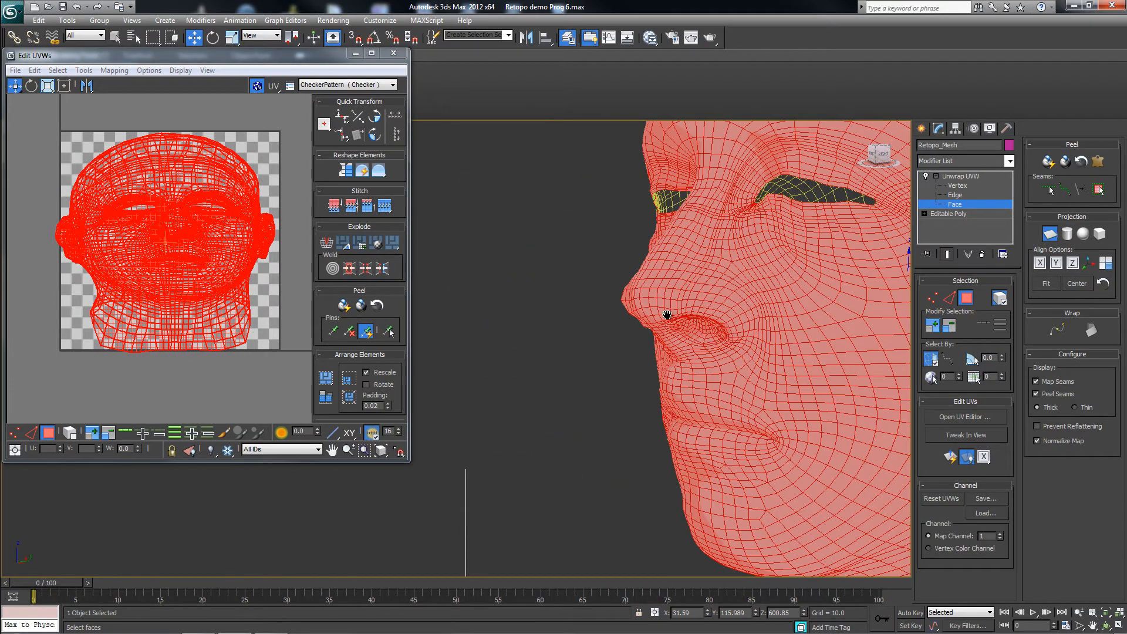
middle_click_drag(667, 315, 629, 375)
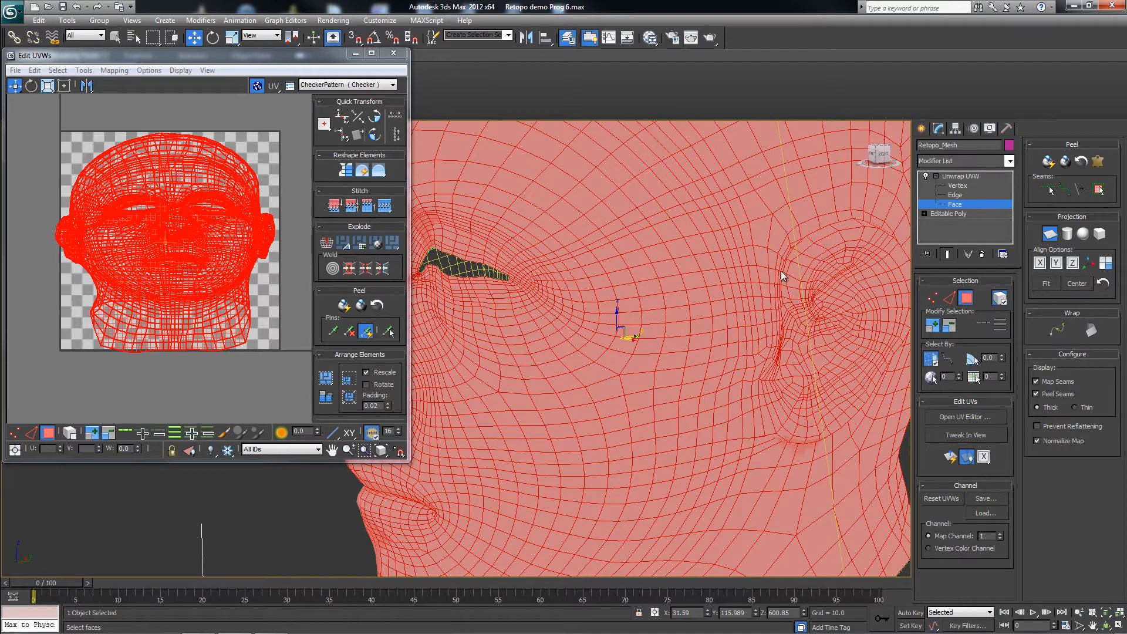
middle_click_drag(578, 357, 625, 318, "alt")
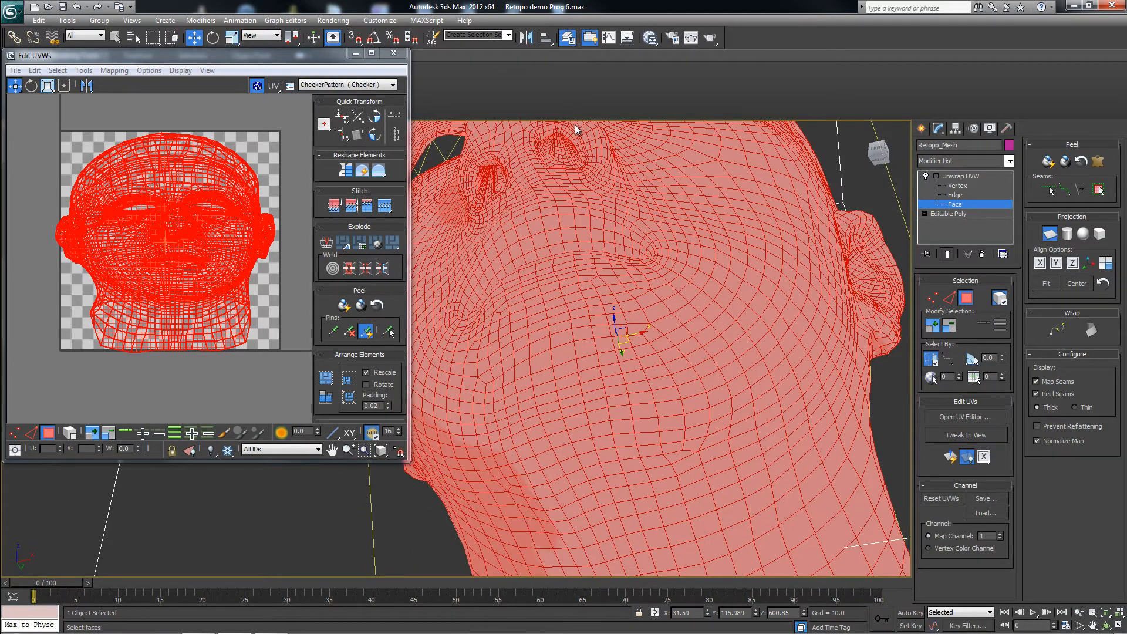
middle_click_drag(569, 142, 543, 235, "alt")
middle_click_drag(602, 370, 543, 393, "alt")
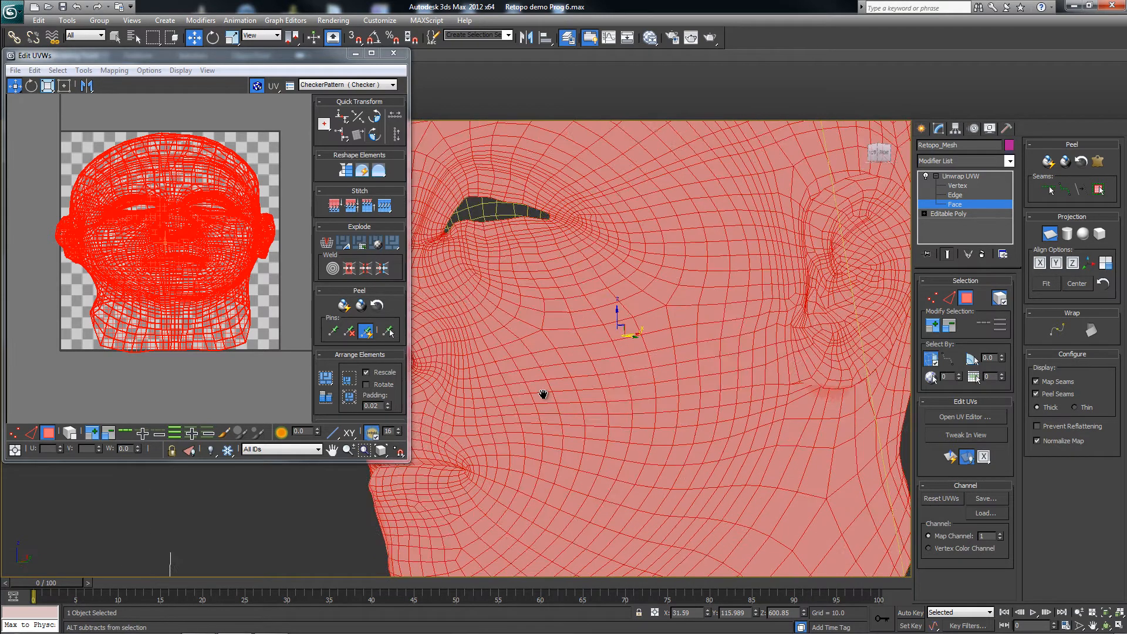
scroll(548, 394, "down", 5)
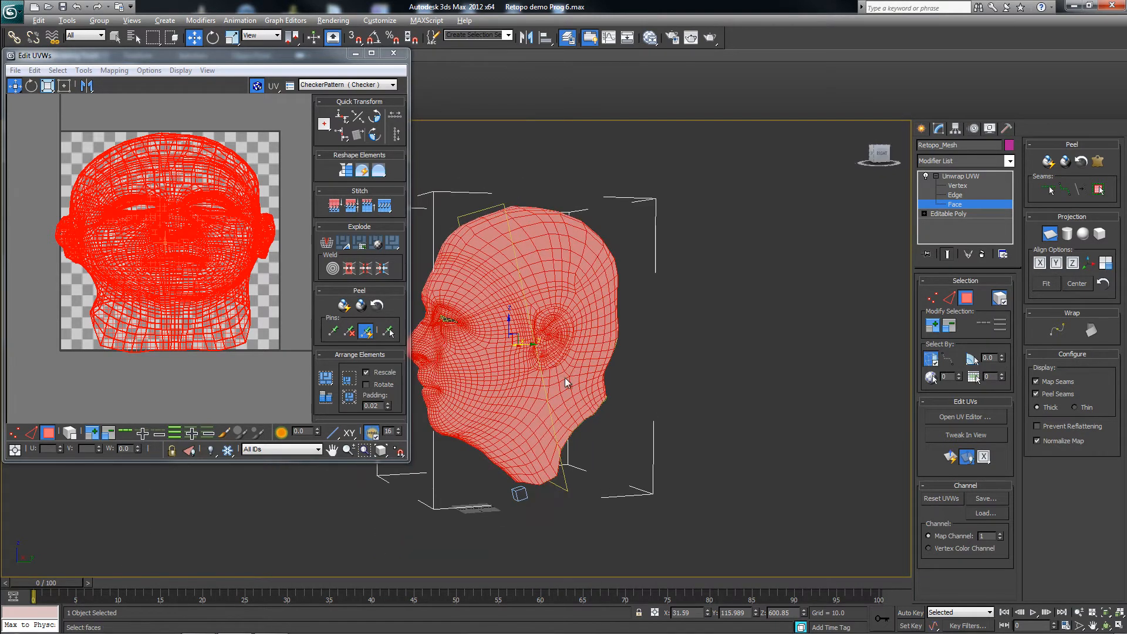
scroll(565, 378, "up", 6)
middle_click_drag(628, 325, 527, 397)
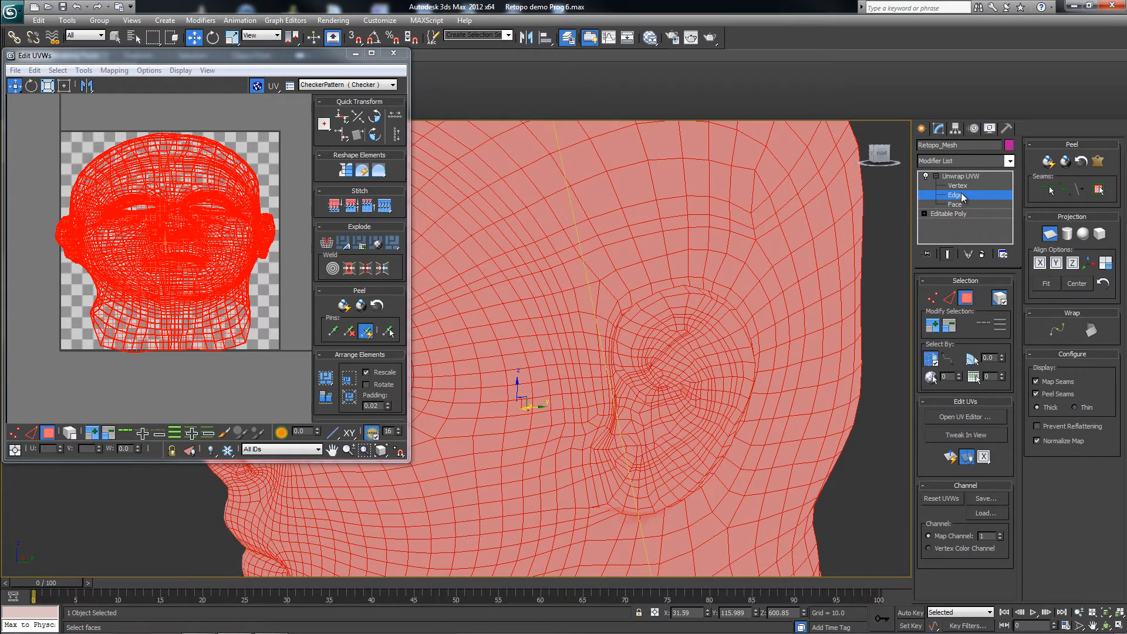
Switch the Unwrap UVW modifier to edge level, turn off selection by element and clear the selection
left_click(957, 203)
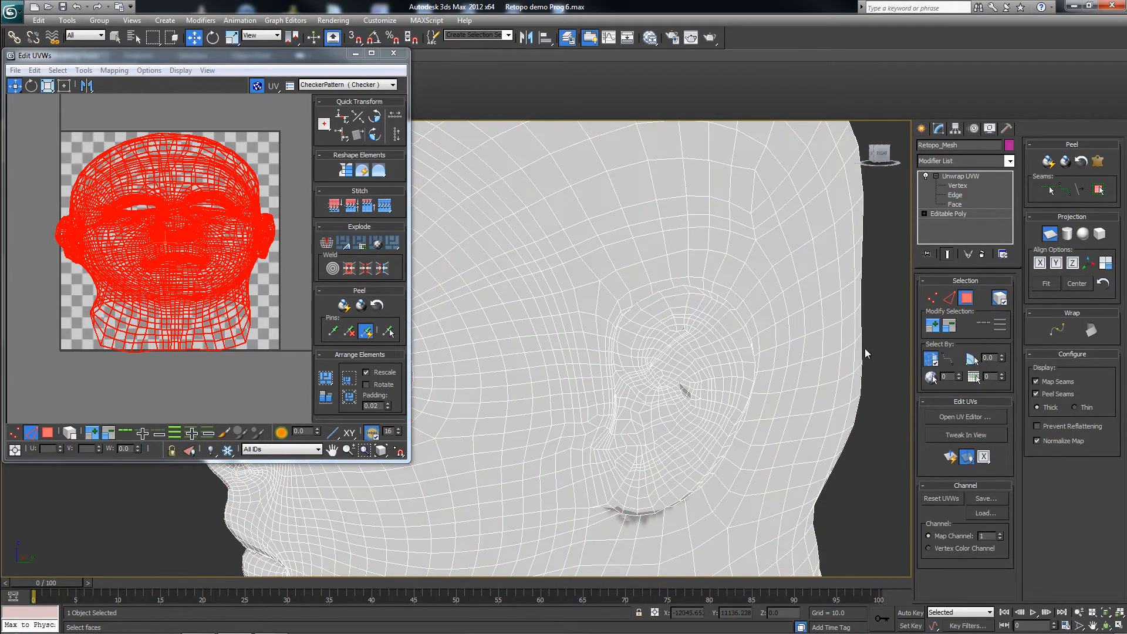
key("q")
key("2")
key("ctrl+a")
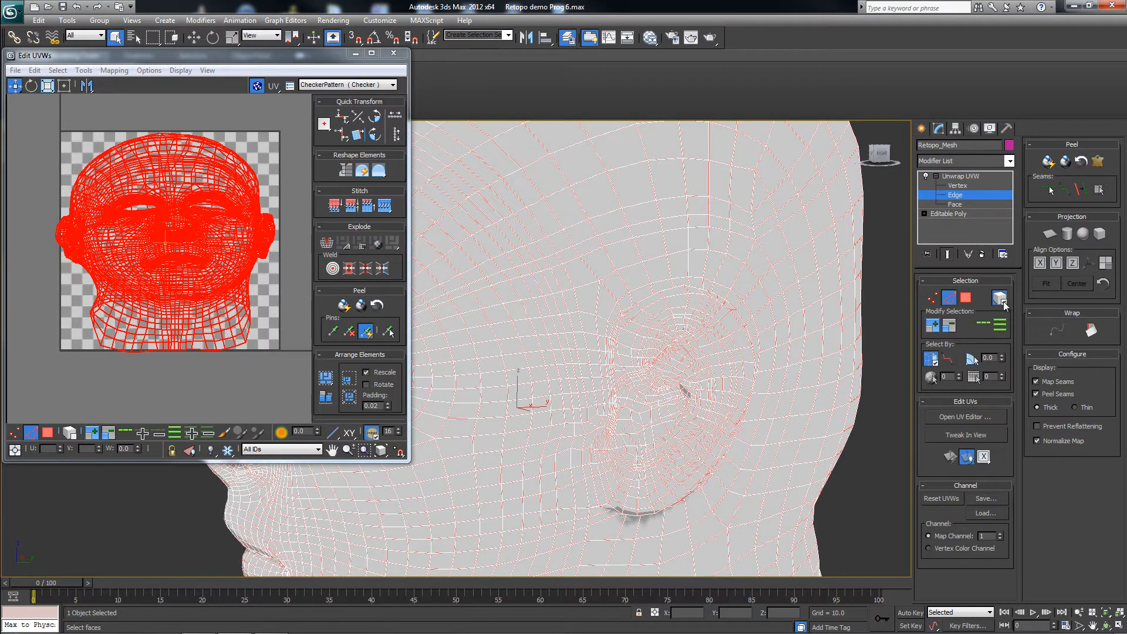
left_click(725, 302)
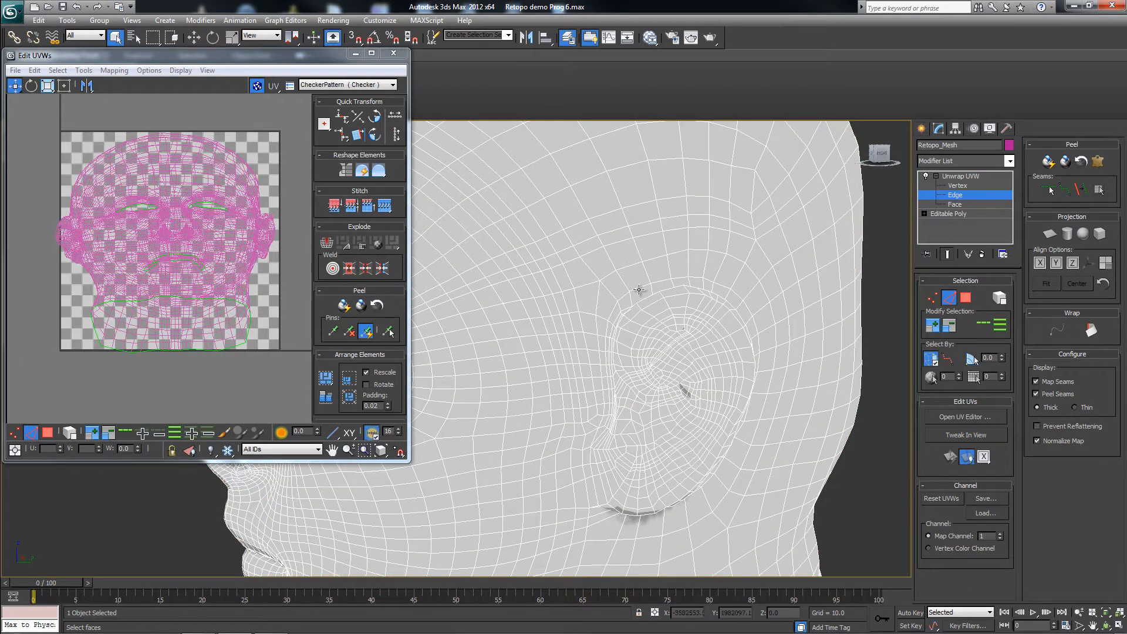
Select the edge loop running around the back of the ear and display the mesh as wireframe
left_click(627, 268)
left_click(983, 323)
middle_click_drag(774, 391, 766, 388, "alt")
mouse_move(631, 336)
middle_mouse_down("alt")
mouse_move(609, 375)
mouse_move(594, 373)
mouse_move(616, 376)
middle_mouse_up("alt")
scroll(657, 382, "down", 5)
key("F3")
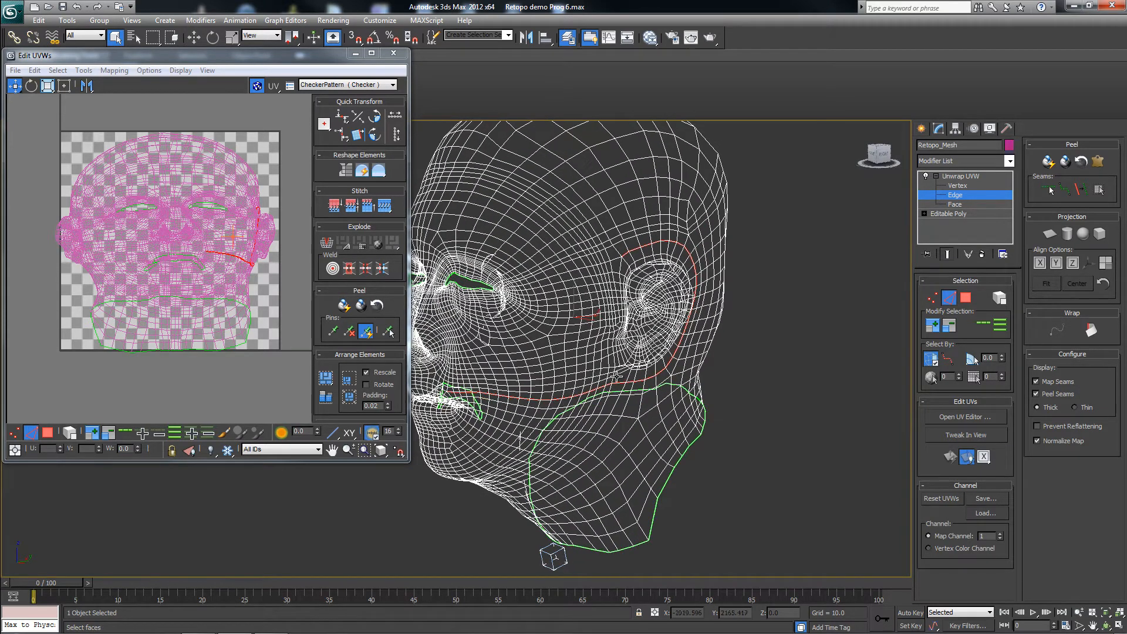
Deselect the loop's edges across the cheek and convert the remaining edges around the ear to a peel seam
middle_click_drag(478, 398, 481, 402, "alt")
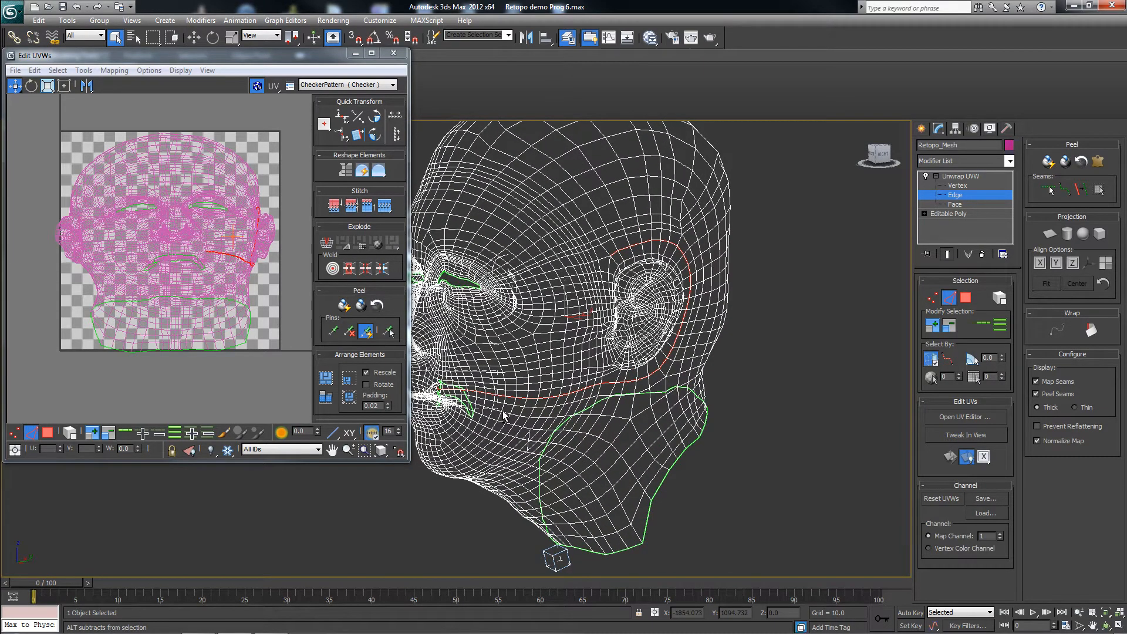
left_click_drag(598, 430, 599, 430, "alt")
middle_click_drag(604, 405, 524, 427, "alt")
scroll(584, 373, "up", 4)
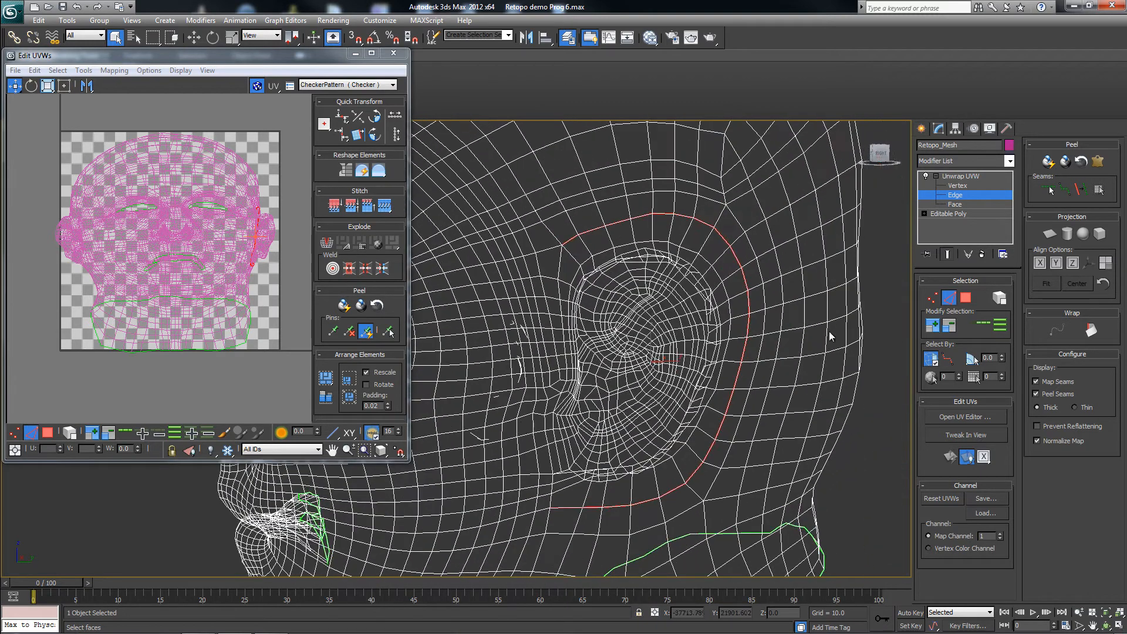
left_click(1078, 189)
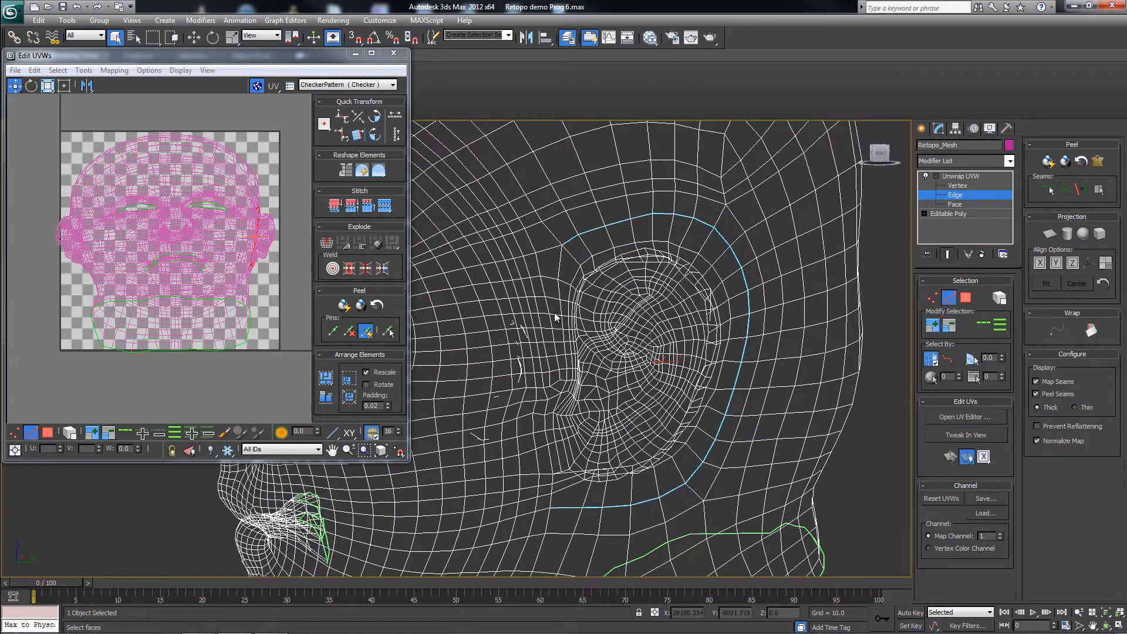
Close the ear's peel seam with a point-to-point seam running down the front side of the ear
middle_click_drag(555, 317, 561, 316, "alt")
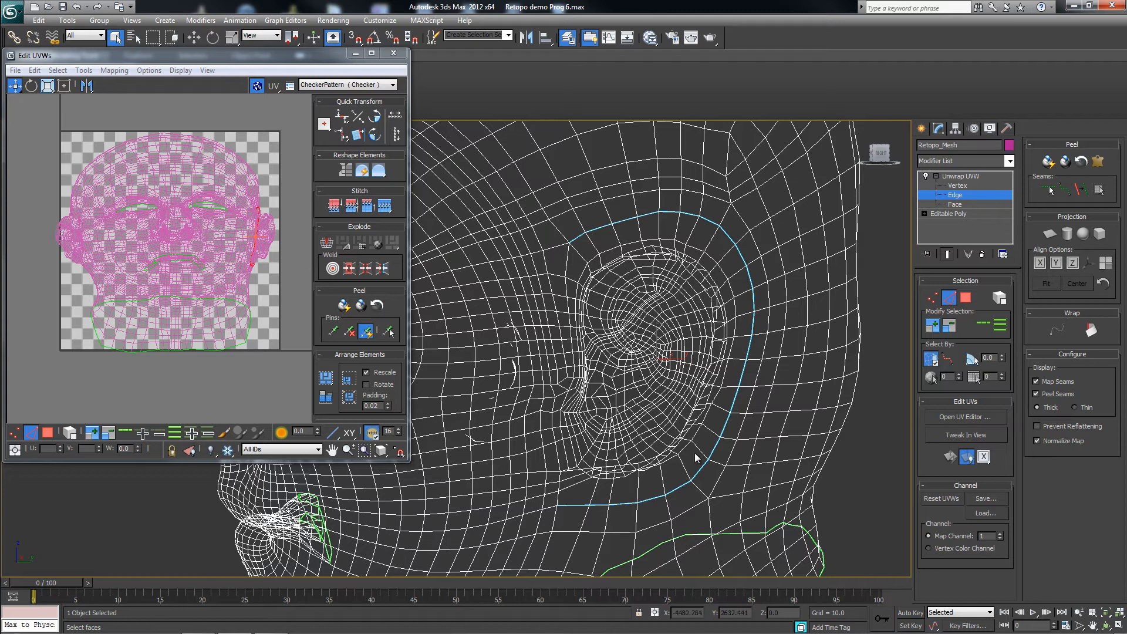
left_click(1065, 190)
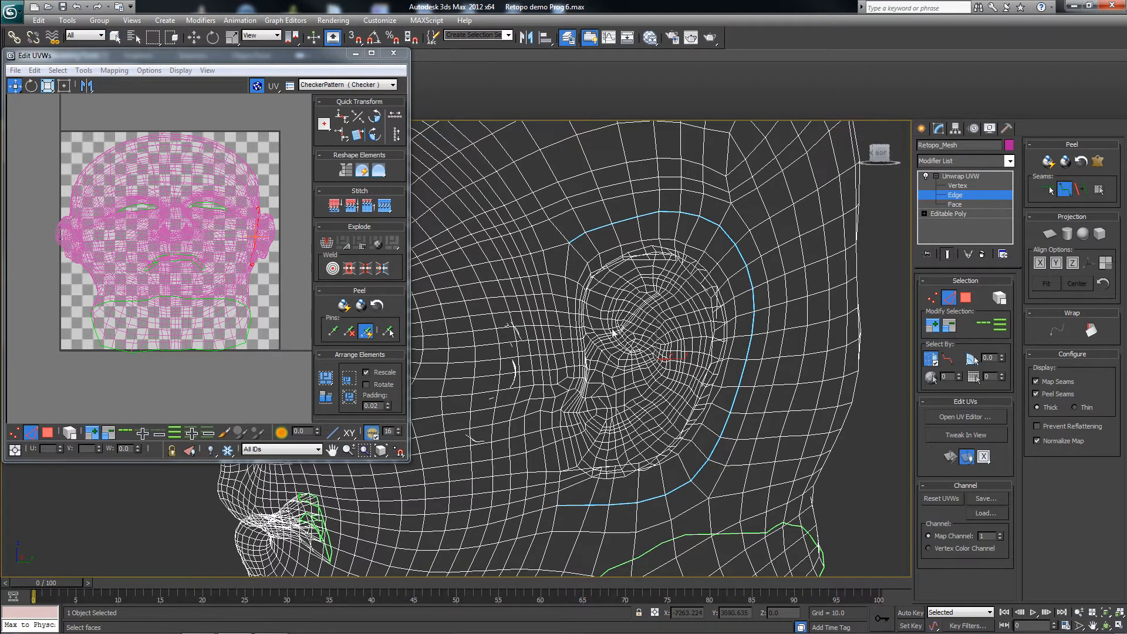
left_click(569, 243)
middle_click_drag(578, 329, 649, 369, "alt")
Turn off point-to-point seams and select the edge loop running around the back of the opposite ear
scroll(591, 331, "down", 5)
scroll(649, 364, "up", 4)
middle_click_drag(511, 420, 590, 418)
scroll(589, 418, "up", 4)
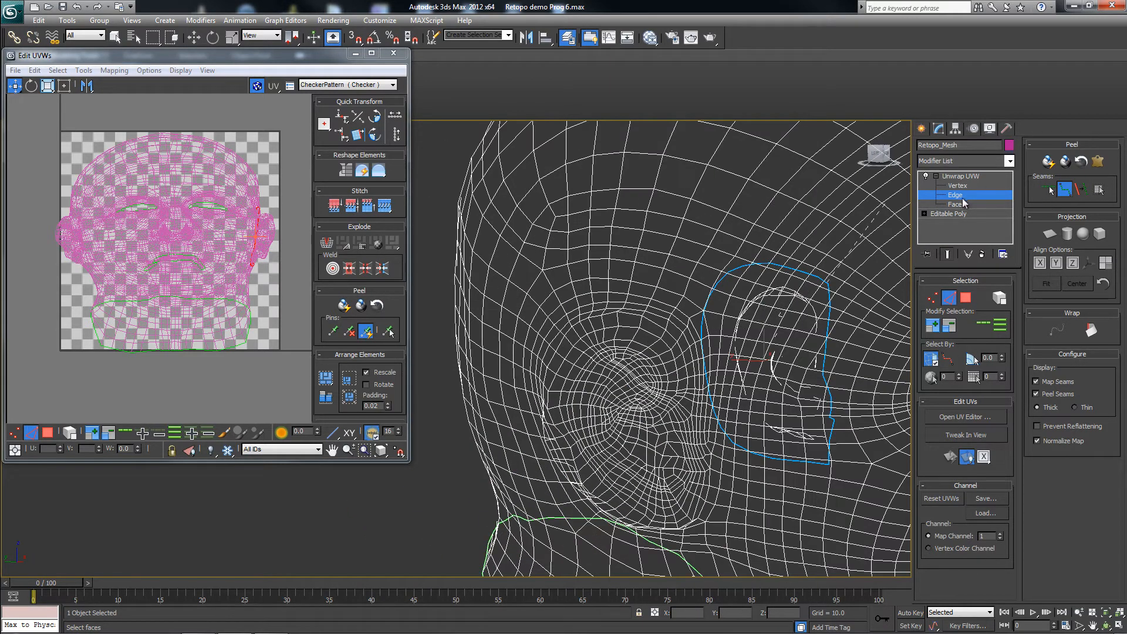
left_click(1059, 194)
middle_click_drag(734, 311, 723, 329, "alt")
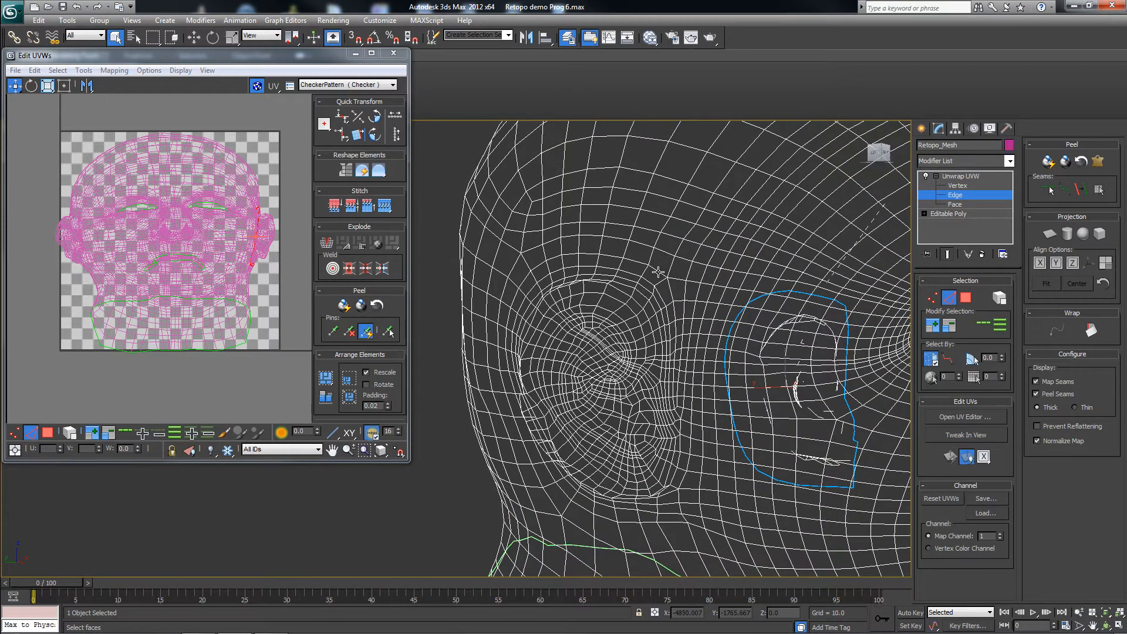
left_click(983, 325)
middle_click_drag(758, 367, 727, 382, "alt")
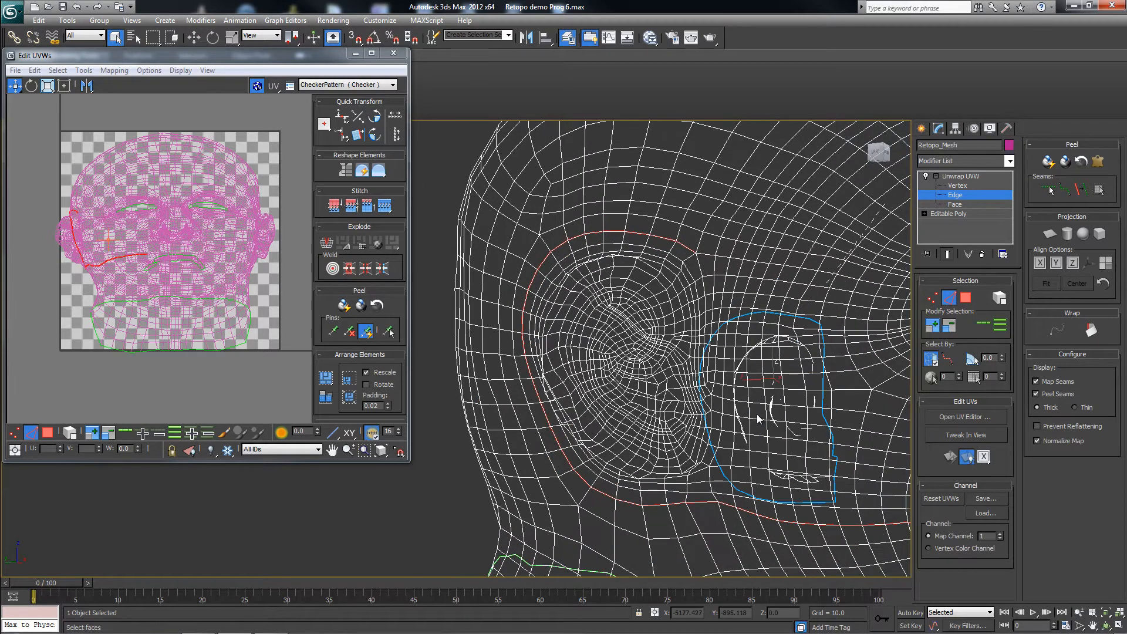
Deselect the loop's edges across the cheek and convert the edges left around the second ear to a peel seam
middle_click_drag(760, 416, 678, 378)
scroll(679, 378, "down", 5)
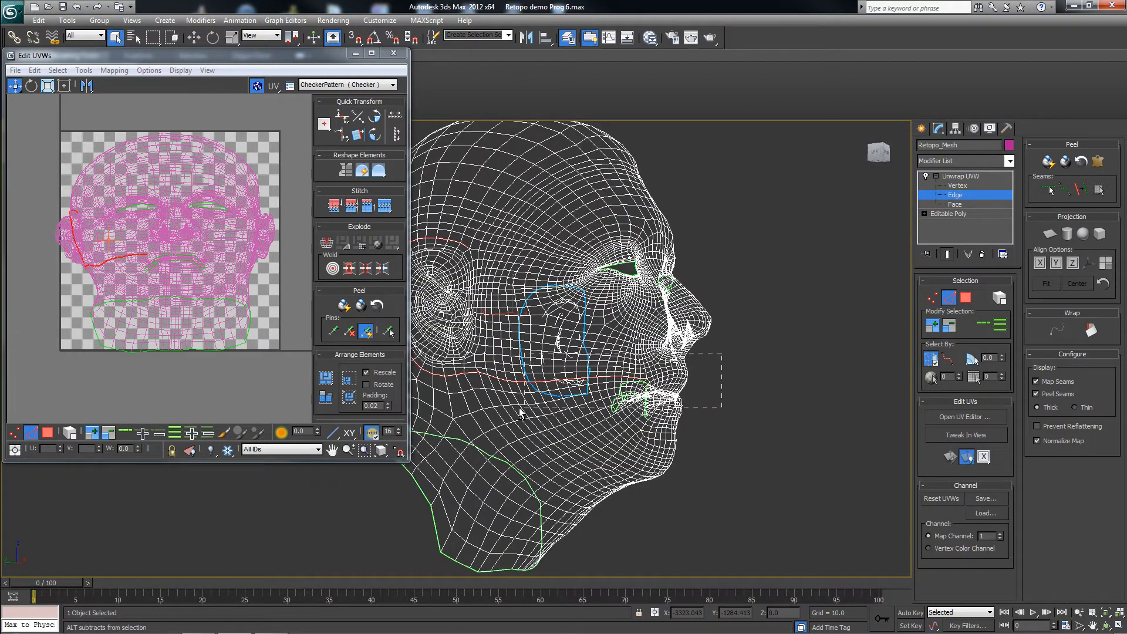
scroll(503, 366, "up", 5)
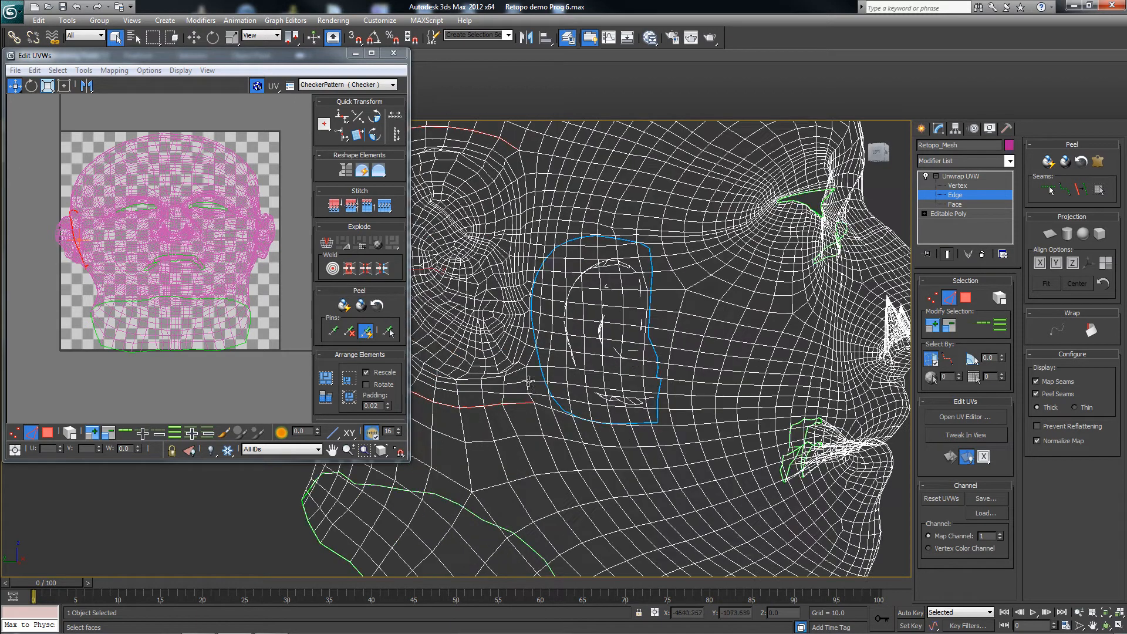
left_click(1082, 189)
middle_click_drag(535, 333, 569, 360)
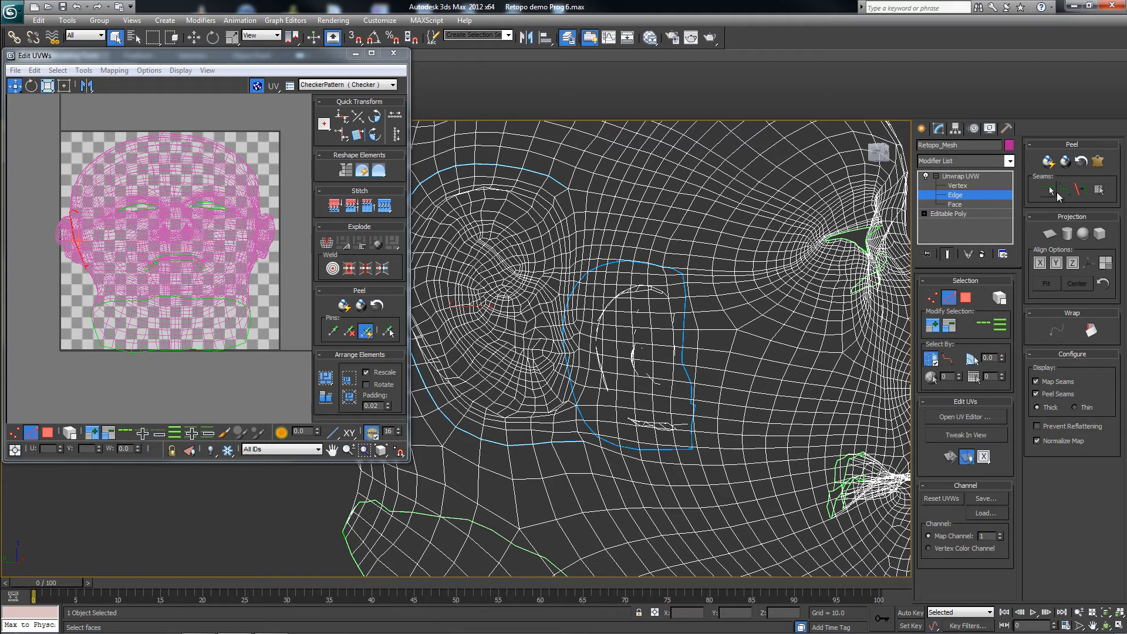
Close the second ear's peel seam along its front side with a point-to-point seam
left_click(1063, 191)
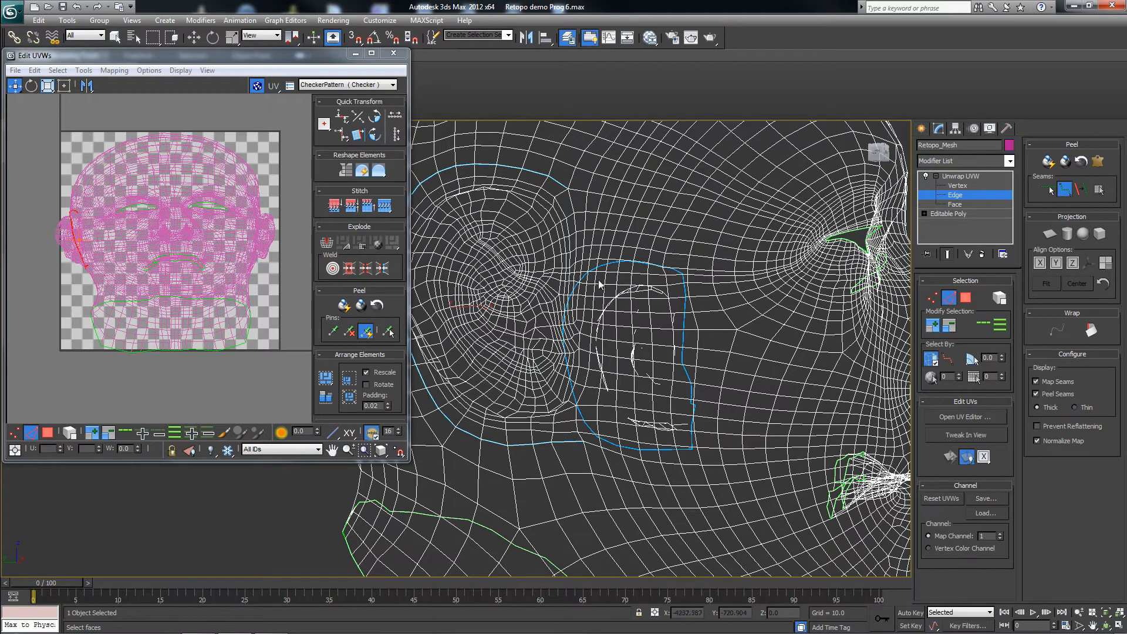
left_click(569, 188)
mouse_move(678, 249)
middle_mouse_down("alt")
mouse_move(695, 249)
mouse_move(681, 223)
mouse_move(671, 266)
middle_mouse_up("alt")
Examine both ear seams and the area between the ears and the neck opening from each side of the head
scroll(673, 288, "down", 4)
middle_click_drag(675, 313, 633, 336, "alt")
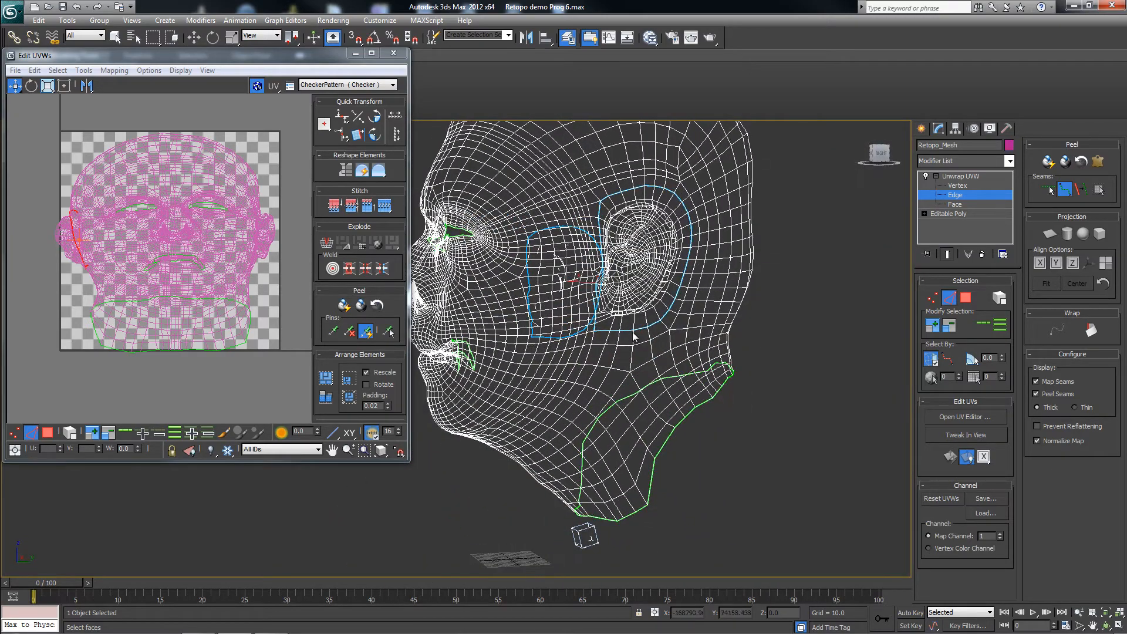
middle_click_drag(668, 374, 628, 339, "alt")
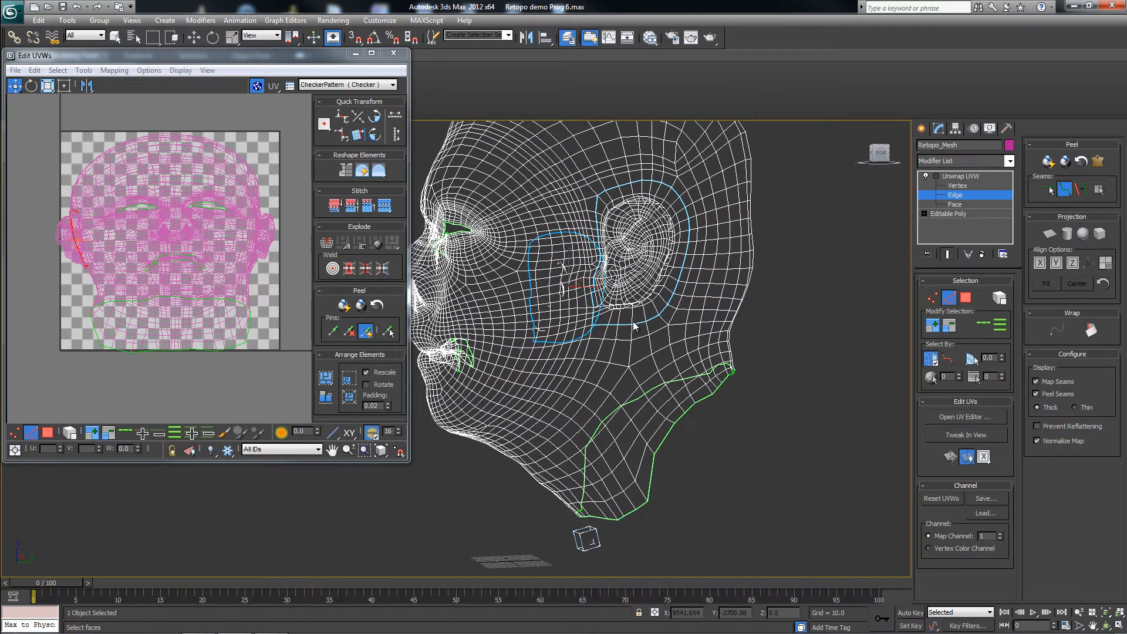
middle_click_drag(657, 423, 520, 393, "alt")
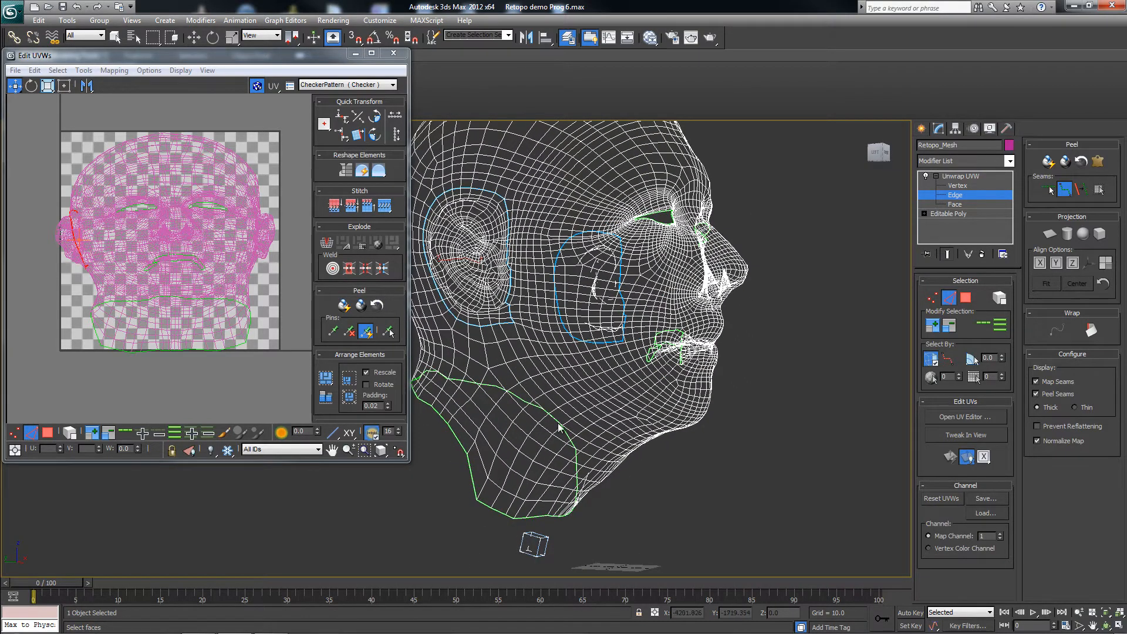
scroll(676, 363, "down", 6)
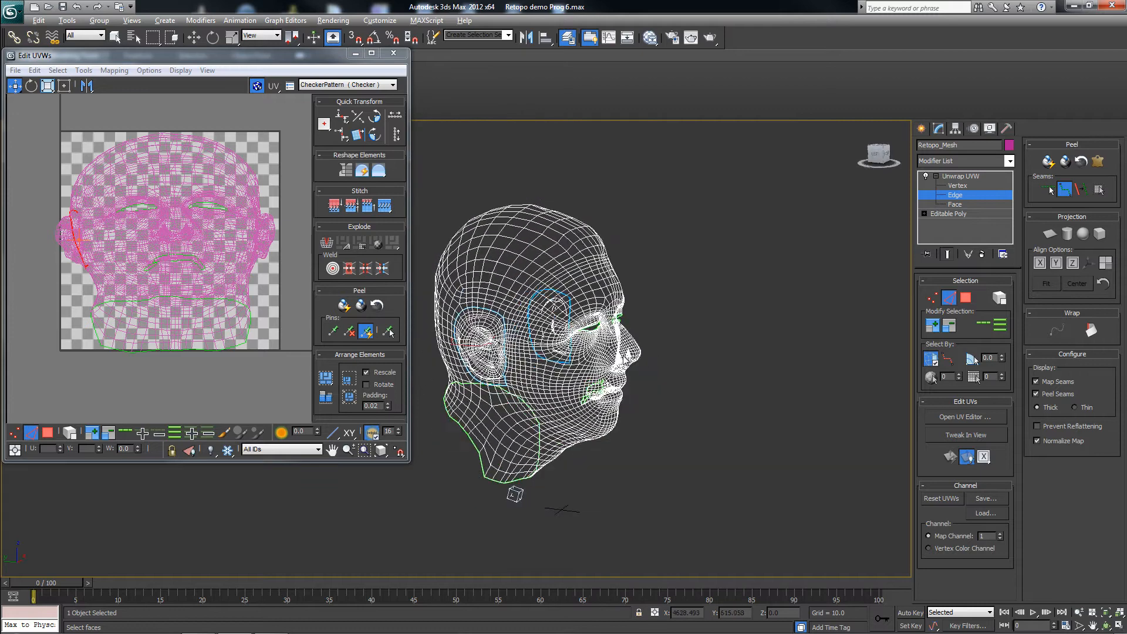
middle_click_drag(664, 360, 516, 287, "alt")
scroll(516, 288, "up", 5)
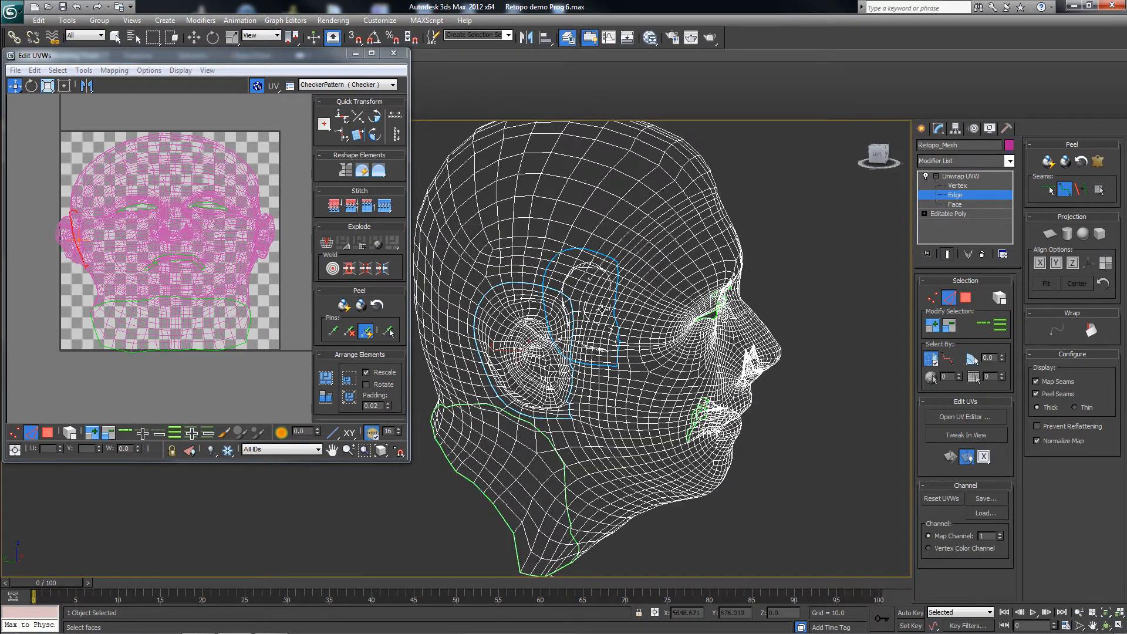
scroll(553, 411, "up", 8)
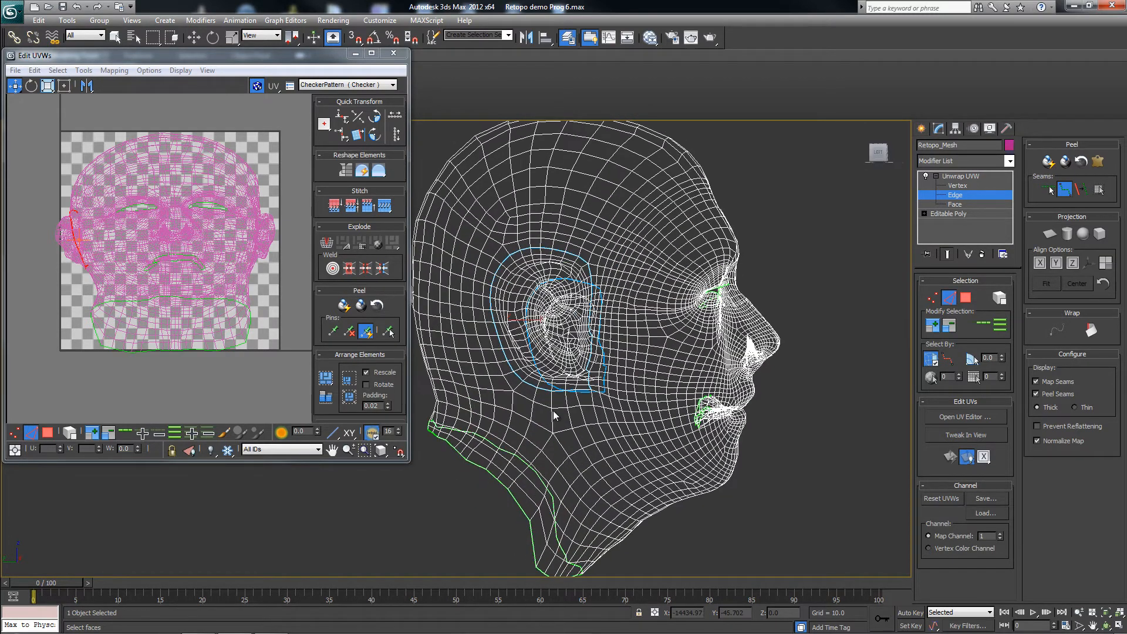
scroll(532, 343, "down", 7)
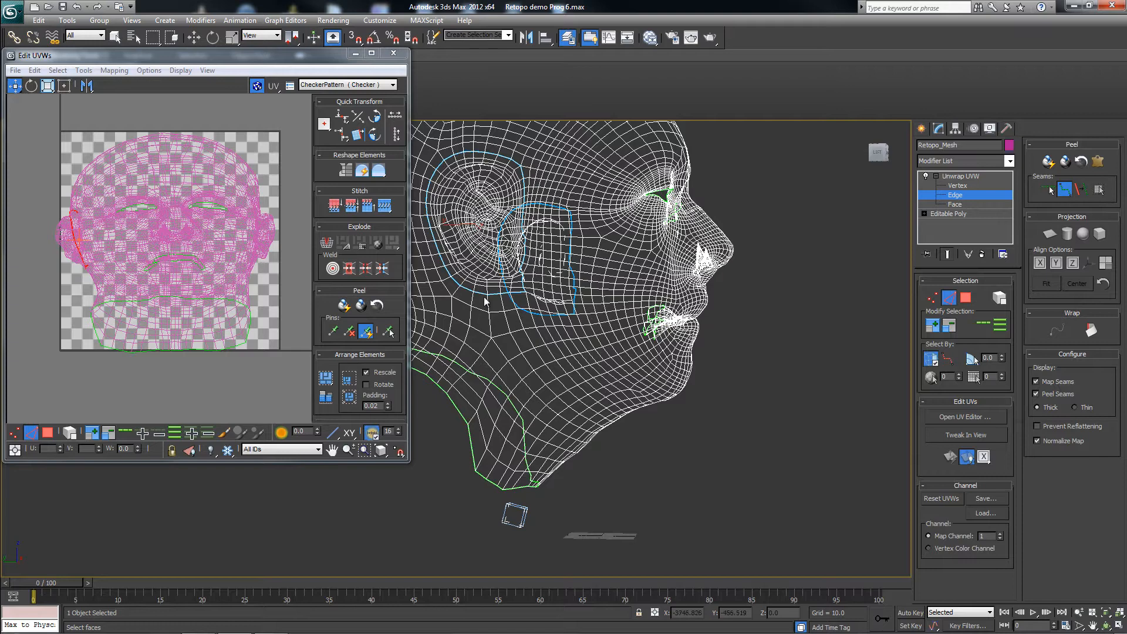
Add point-to-point peel seams from the bottom of each ear seam down to the neck opening on both sides
middle_click_drag(510, 316, 493, 317, "alt")
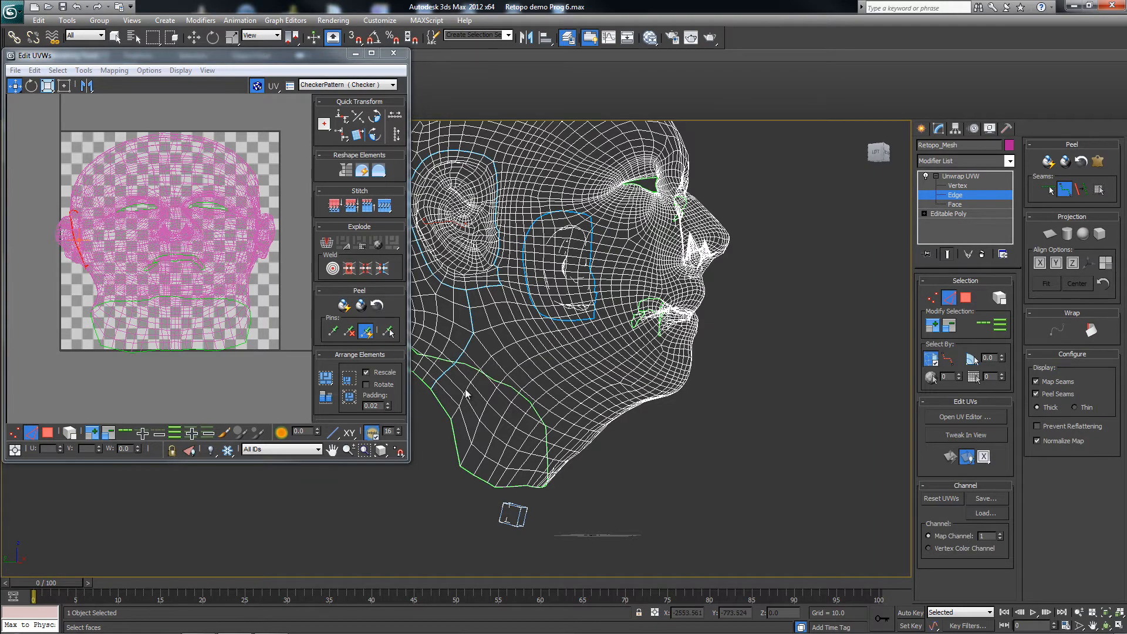
middle_click_drag(468, 394, 537, 311, "alt")
middle_click_drag(549, 317, 555, 316, "alt")
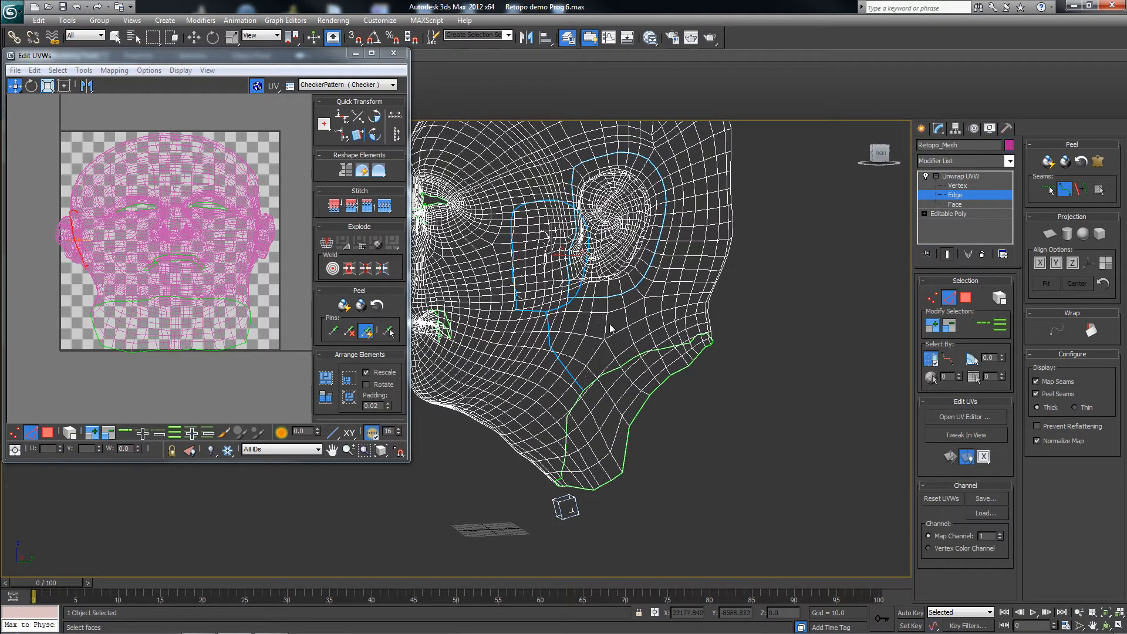
left_click(650, 394)
mouse_move(613, 312)
middle_mouse_down("alt")
mouse_move(634, 320)
mouse_move(614, 320)
middle_mouse_up("alt")
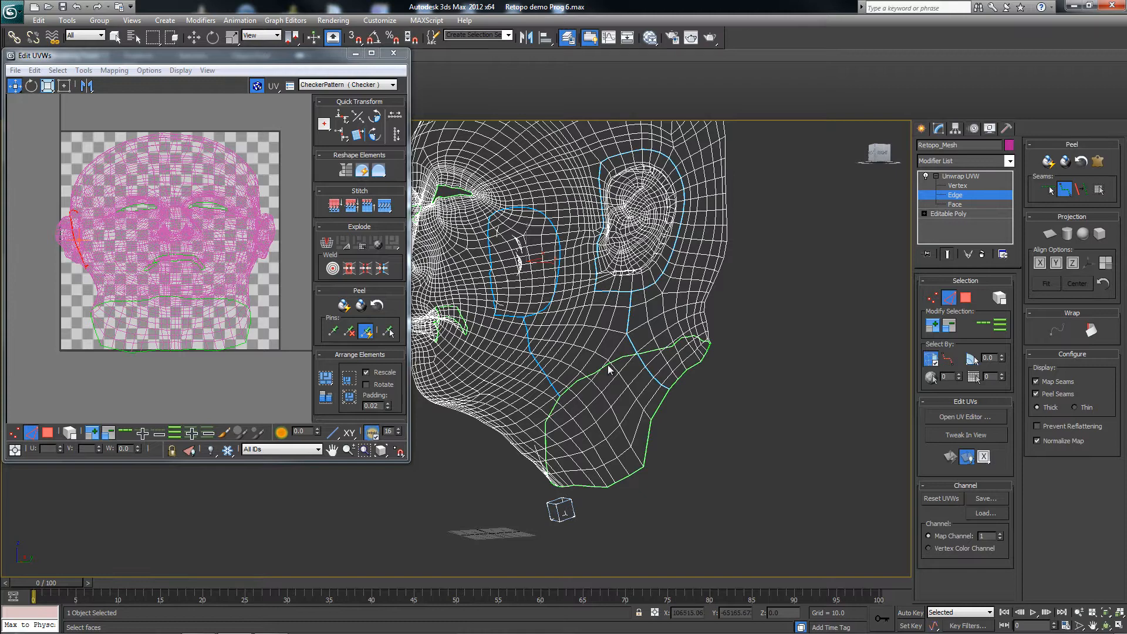
middle_click_drag(657, 287, 621, 363, "alt")
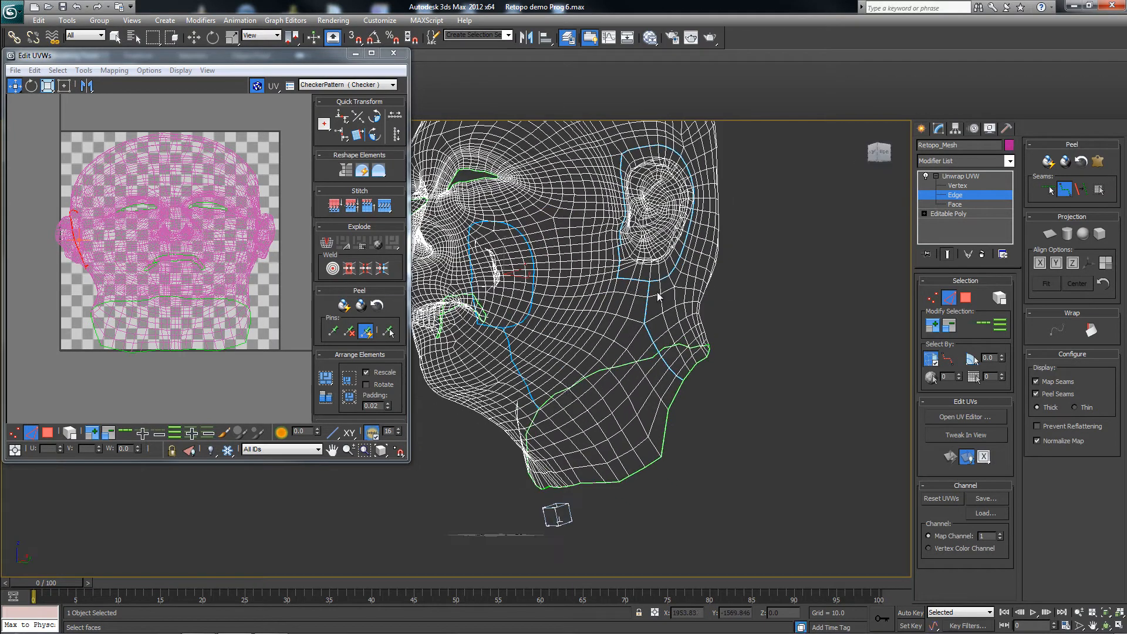
middle_click_drag(653, 293, 605, 291, "alt")
Switch to face level, pick a face on the forehead and expand the face selection to the peel seams
scroll(603, 300, "down", 3)
middle_click_drag(485, 286, 507, 276, "alt")
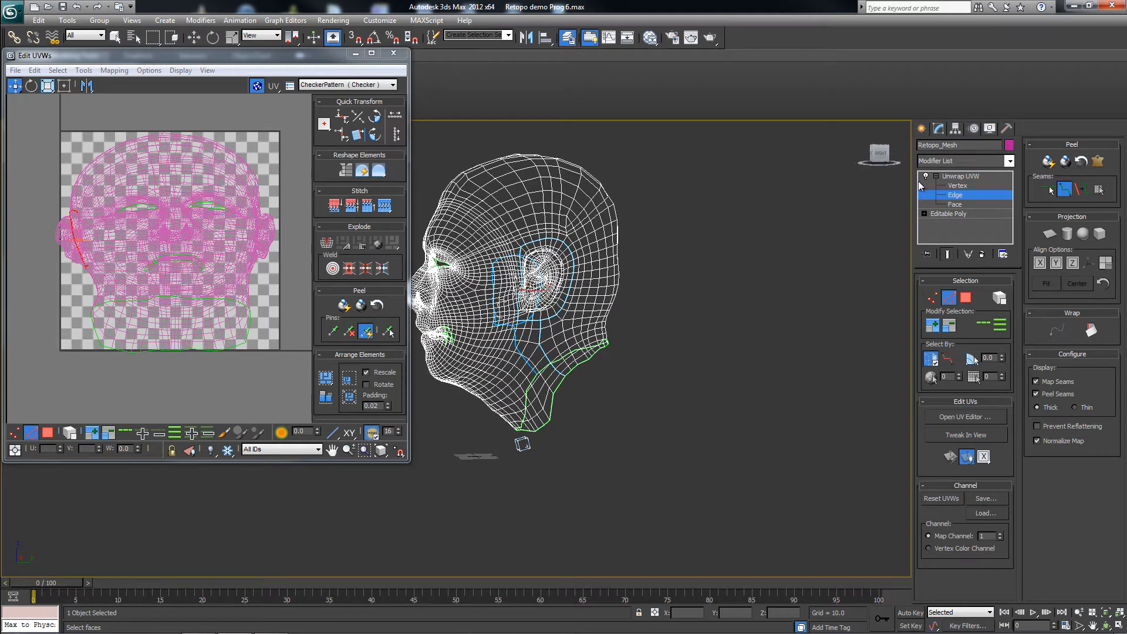
left_click(955, 204)
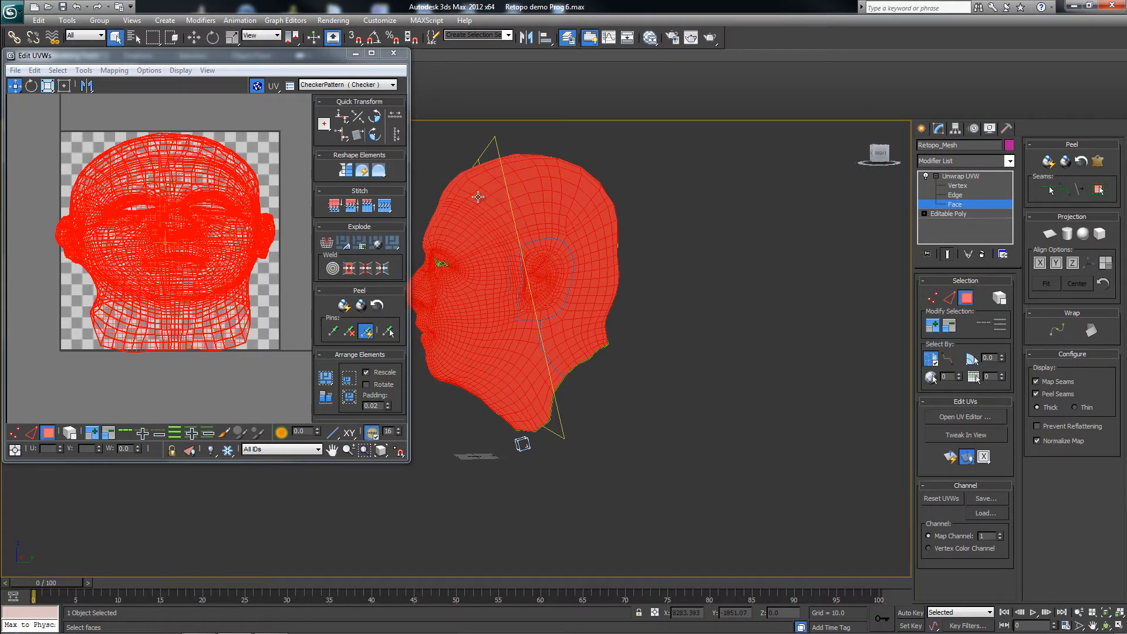
left_click(482, 193)
left_click(1099, 190)
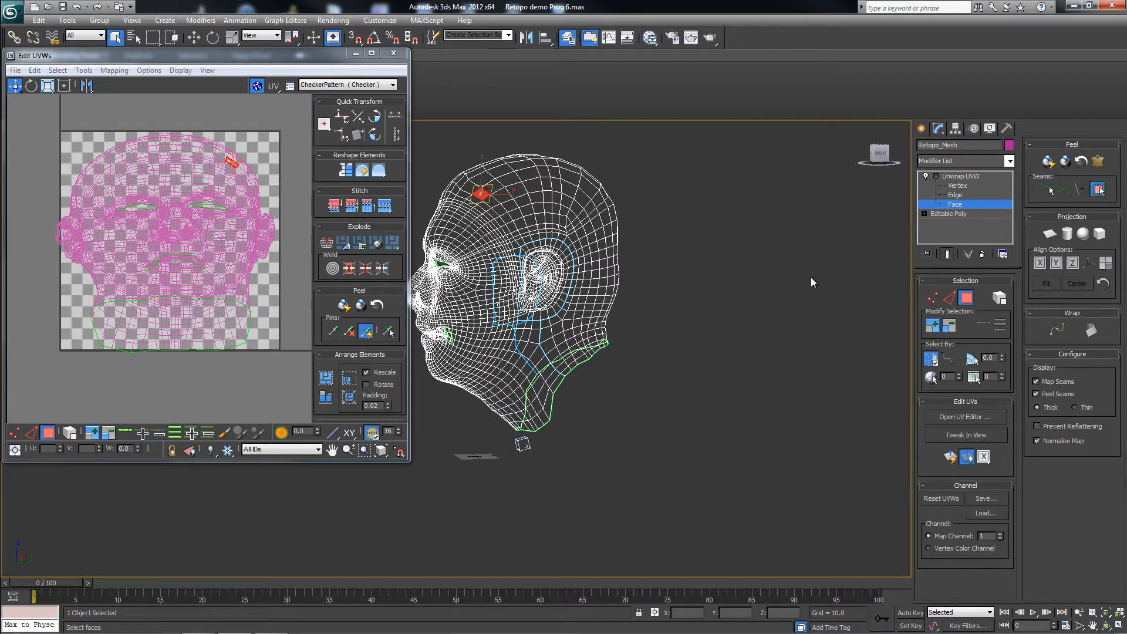
middle_click_drag(578, 276, 649, 265, "alt")
middle_click_drag(547, 295, 571, 322)
scroll(571, 322, "up", 5)
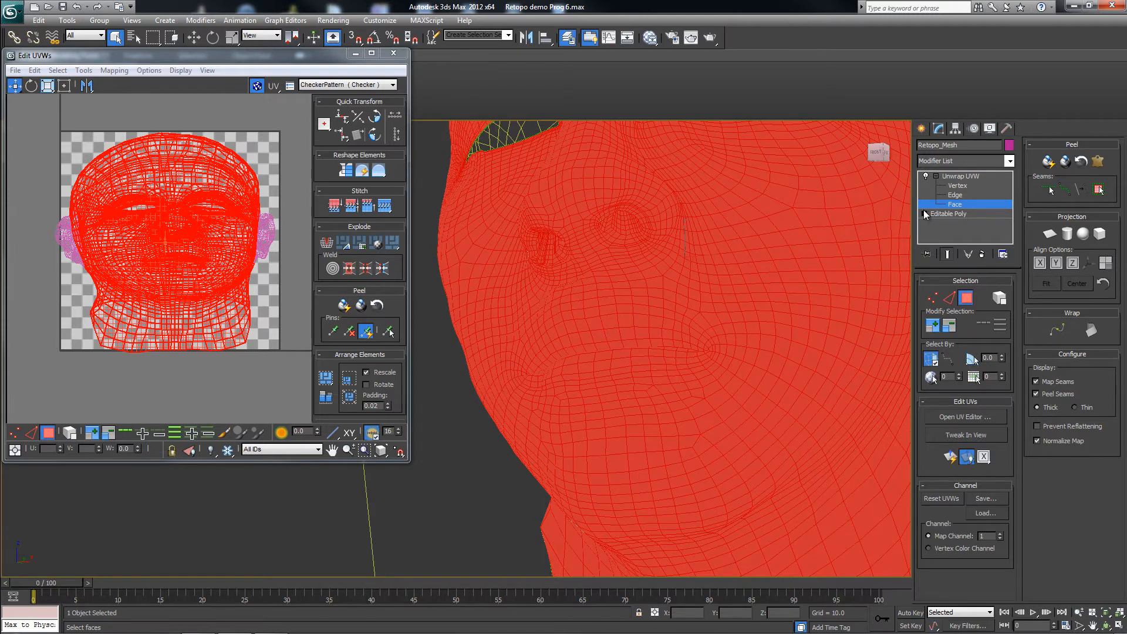
Return to edge level and try to select an edge loop around one nostril
left_click(956, 204)
key("2")
middle_click_drag(668, 225, 602, 343)
scroll(609, 326, "up", 5)
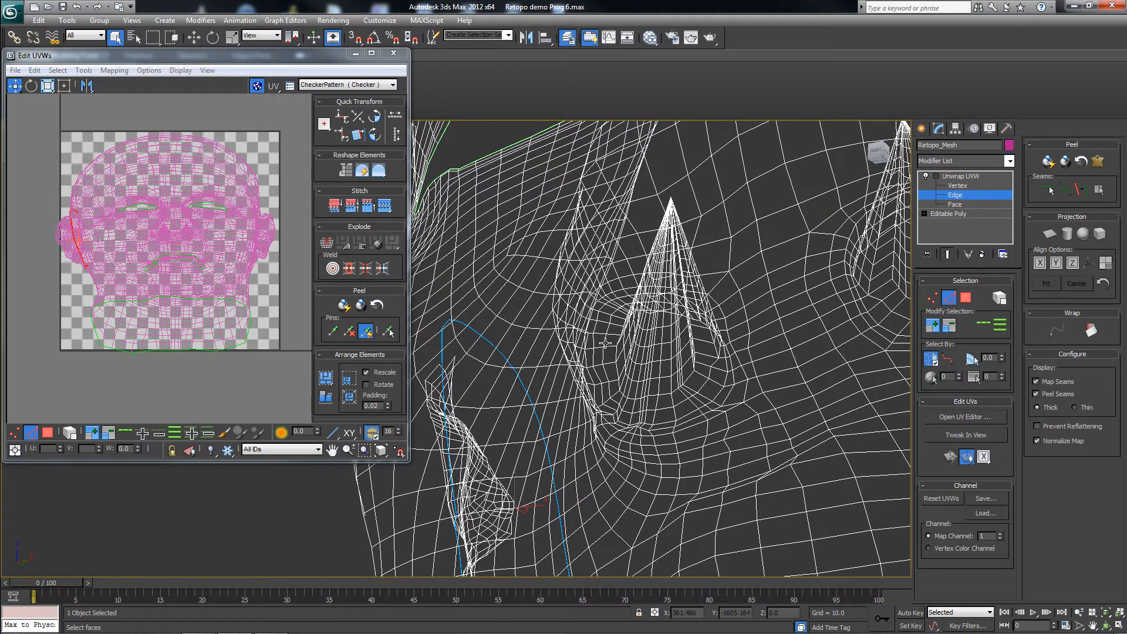
middle_click_drag(701, 347, 701, 335, "alt")
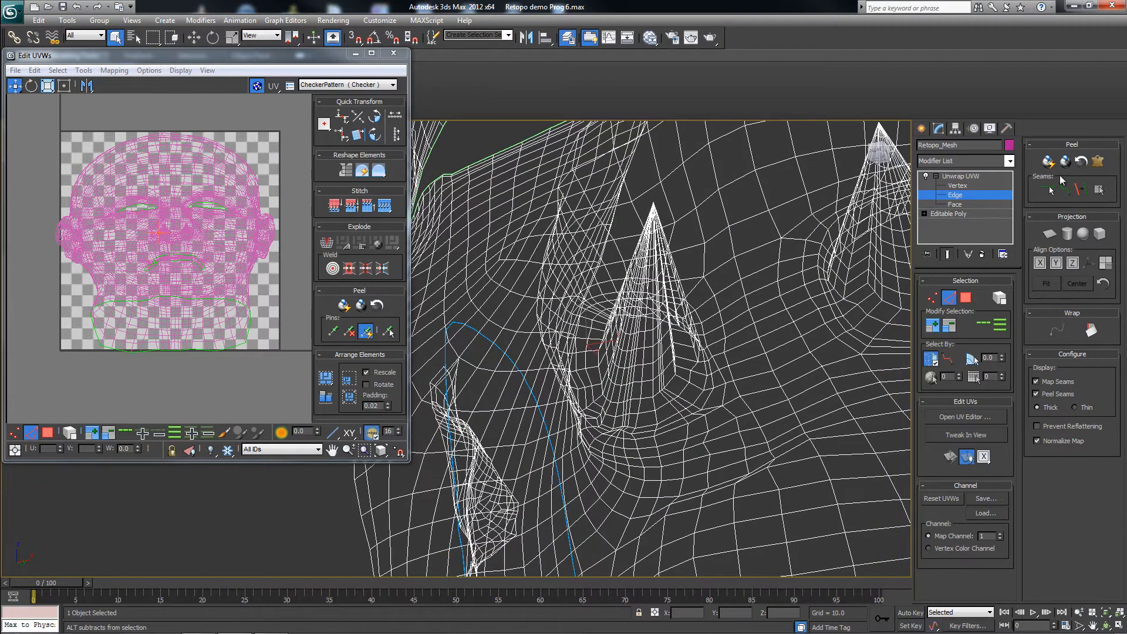
left_click(983, 325)
mouse_move(761, 301)
middle_mouse_down("alt")
mouse_move(772, 292)
mouse_move(763, 287)
middle_mouse_up("alt")
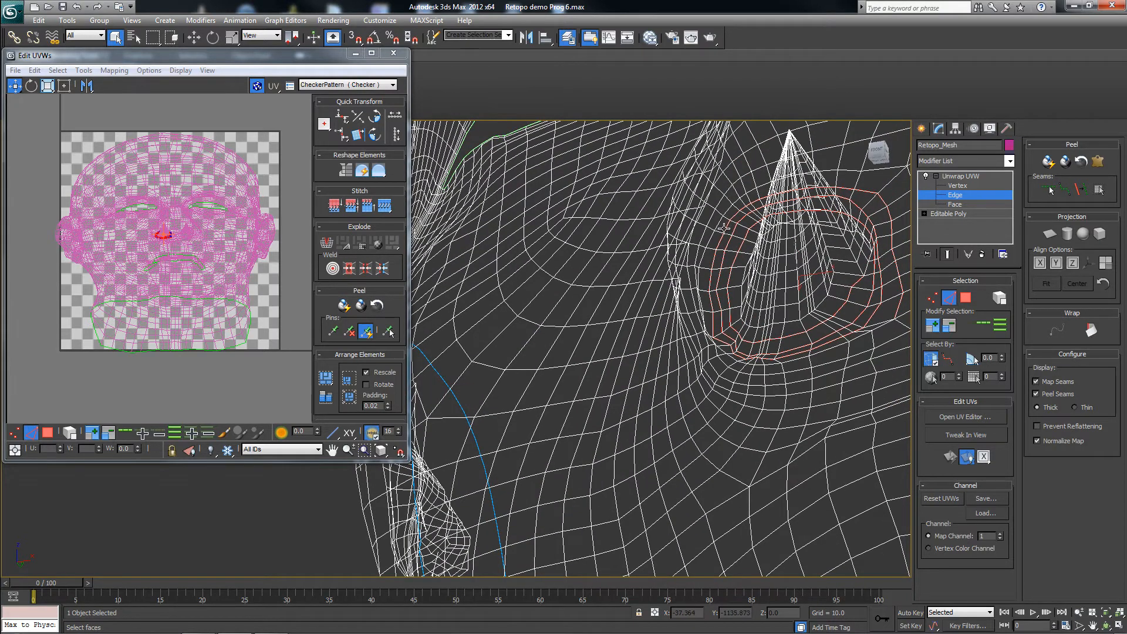
left_click(712, 238)
left_click(984, 326)
middle_click_drag(781, 294, 738, 293, "alt")
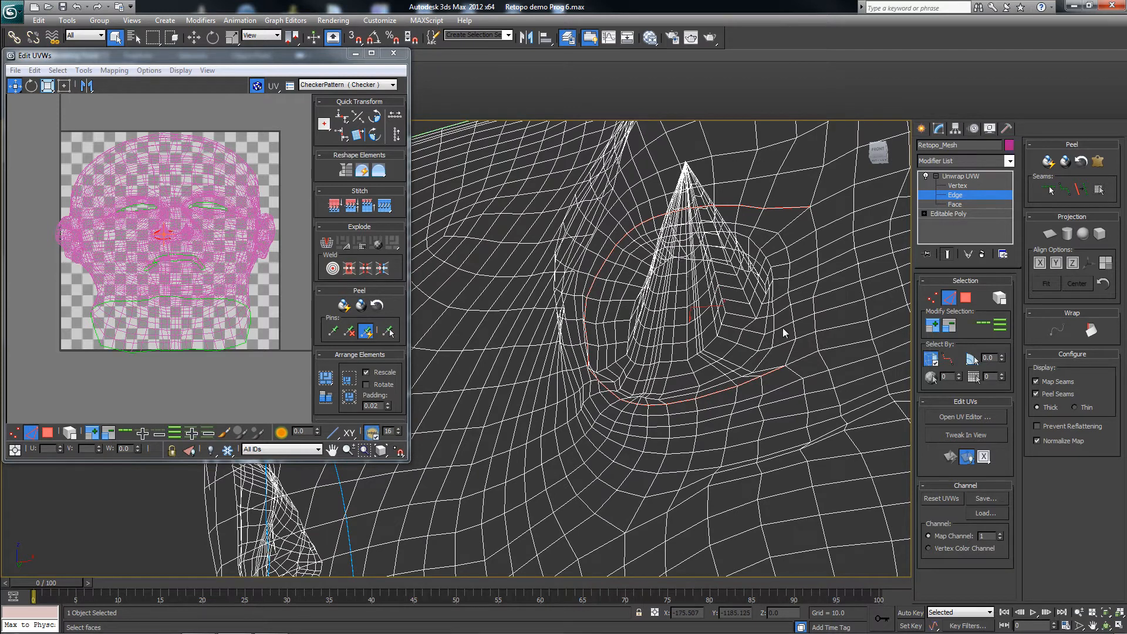
Draw a closed point-to-point peel seam around the rim of the first nostril
left_click(1064, 190)
middle_click_drag(729, 295, 731, 294, "alt")
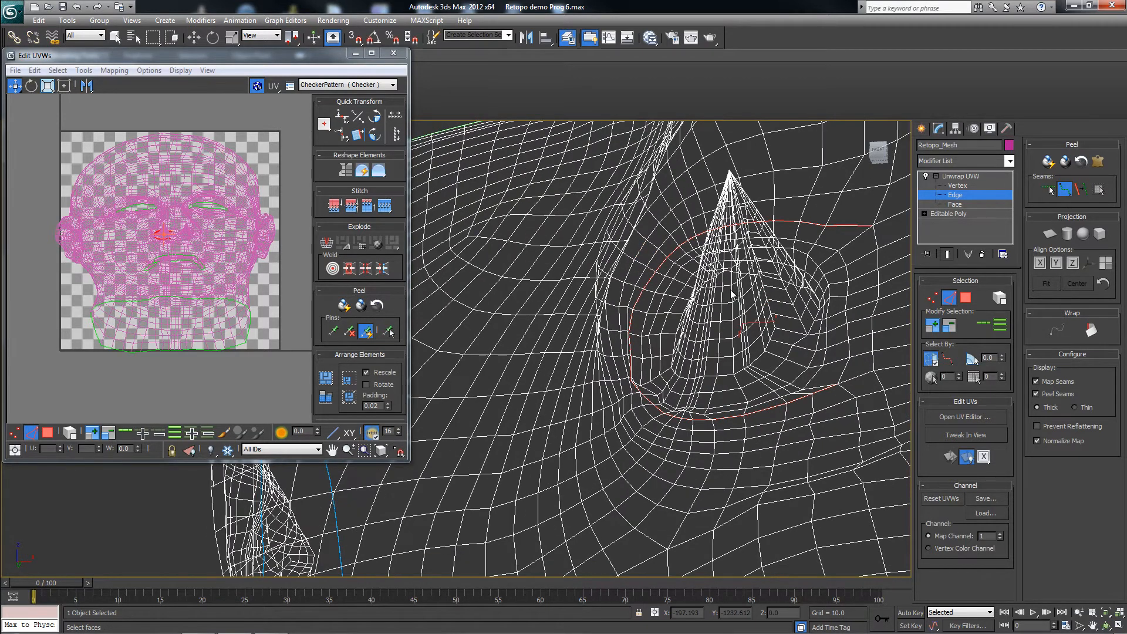
left_click(661, 292)
key("F3")
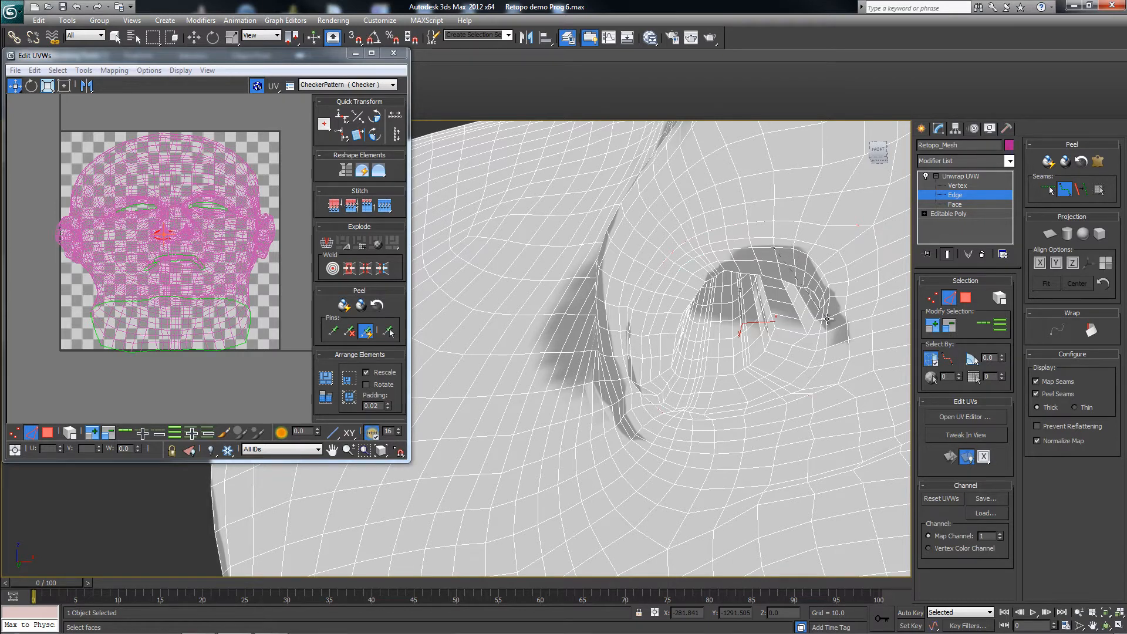
key("F3")
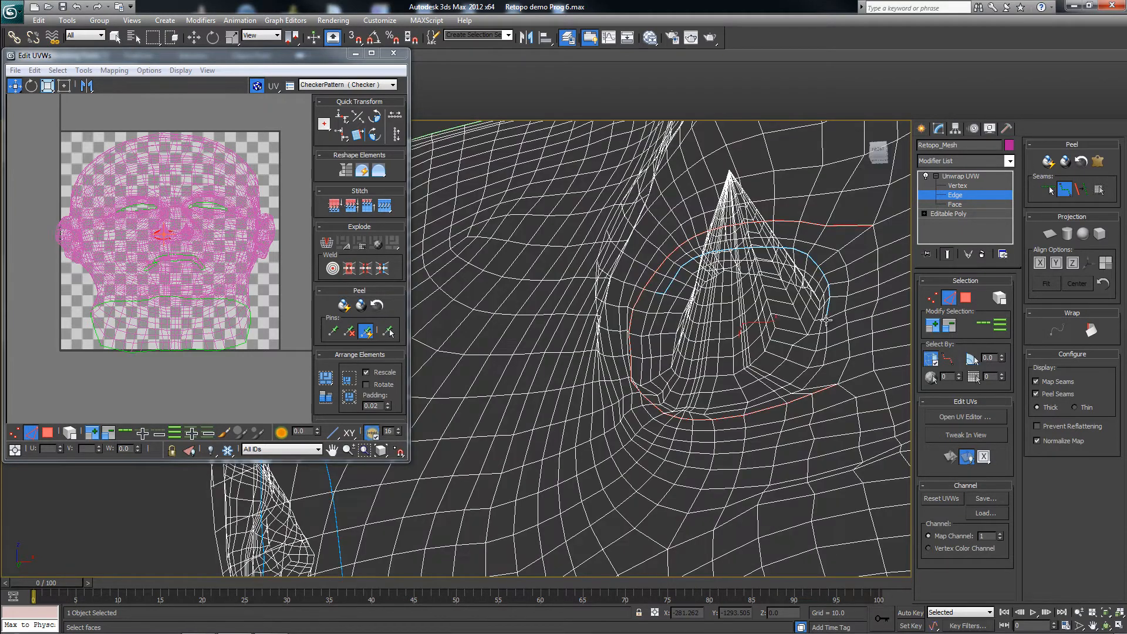
left_click(781, 398)
left_click(652, 378)
left_click(664, 292)
left_click(702, 409)
left_click(663, 395)
left_click(656, 293)
left_click(1048, 189)
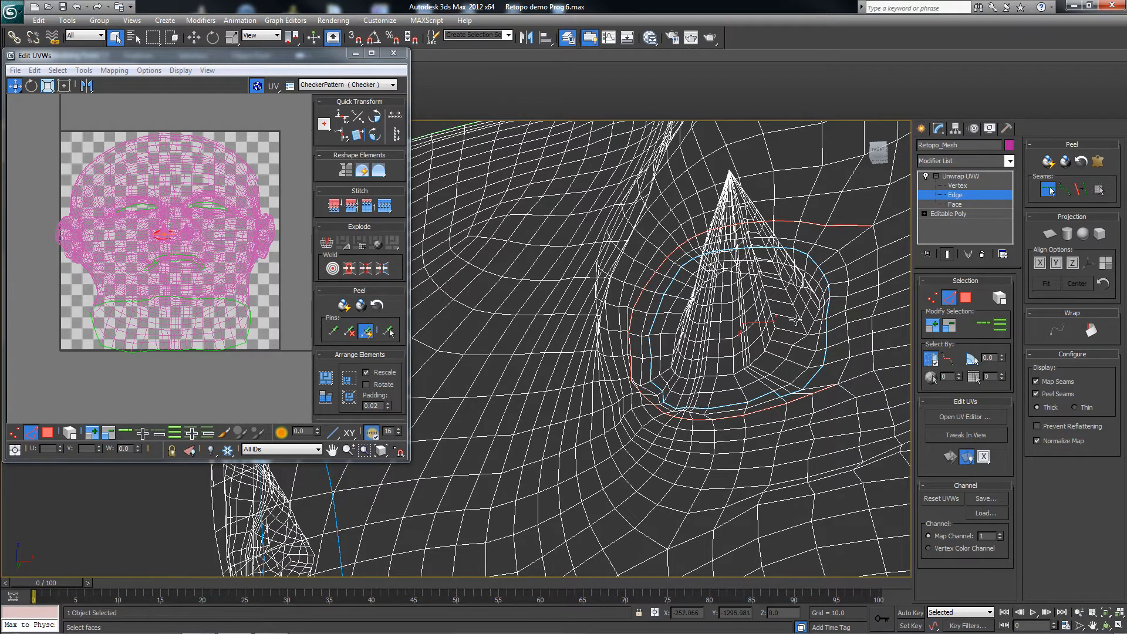
Draw a matching point-to-point peel seam around the rim of the other nostril
middle_click_drag(798, 318, 594, 340, "alt")
scroll(734, 324, "down", 3)
scroll(702, 307, "up", 3)
left_click(1063, 190)
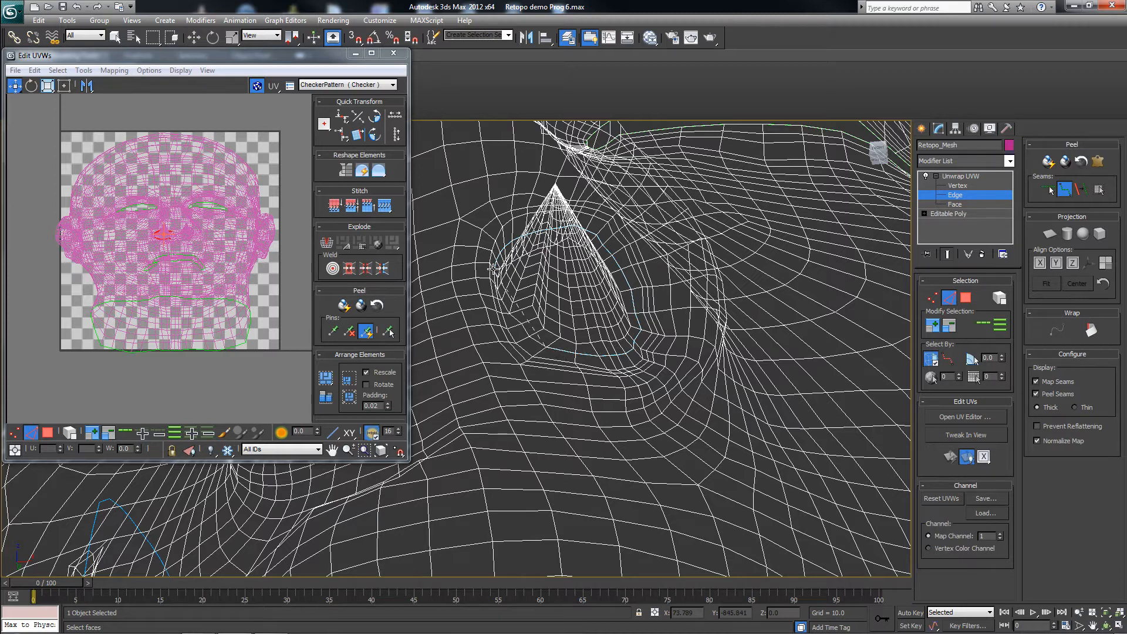
middle_click_drag(613, 285, 615, 285, "alt")
scroll(612, 287, "down", 5)
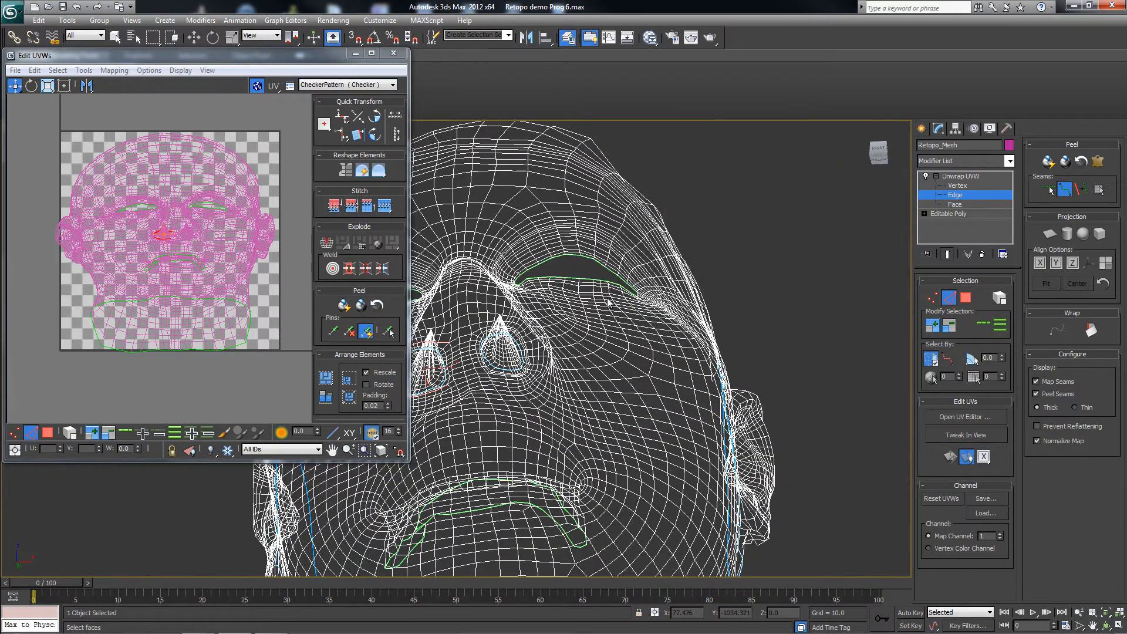
Select an edge along the mouth opening, extend it to the full edge loop and convert the loop to a peel seam
middle_click_drag(590, 368, 616, 241)
scroll(599, 337, "up", 5)
scroll(600, 342, "down", 5)
scroll(583, 300, "up", 5)
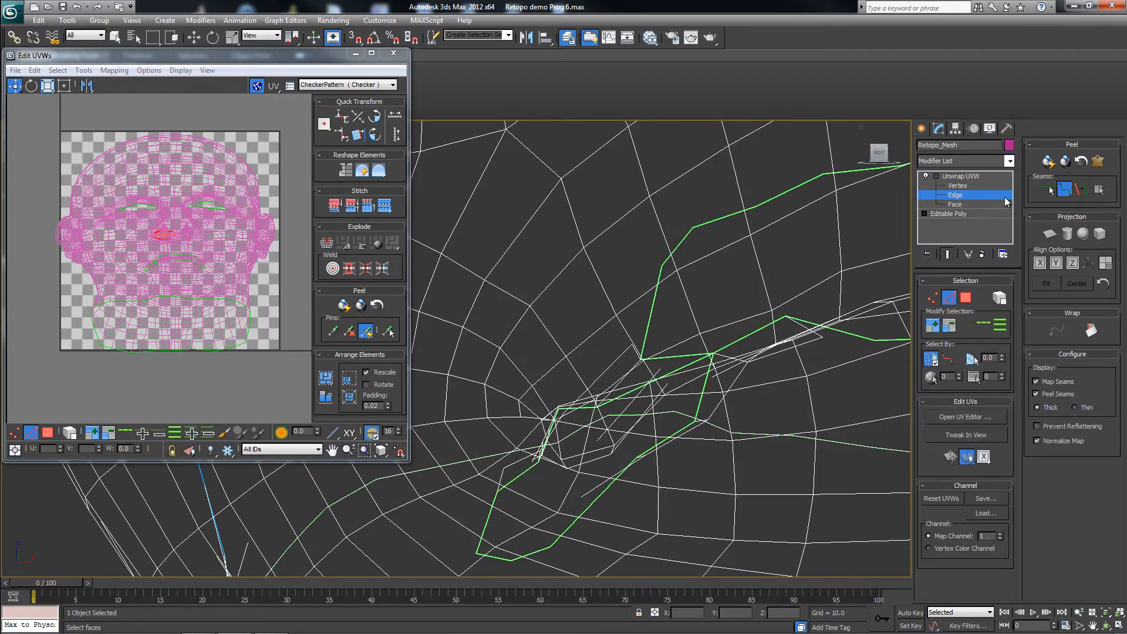
left_click(1064, 190)
middle_click_drag(687, 367, 653, 343, "alt")
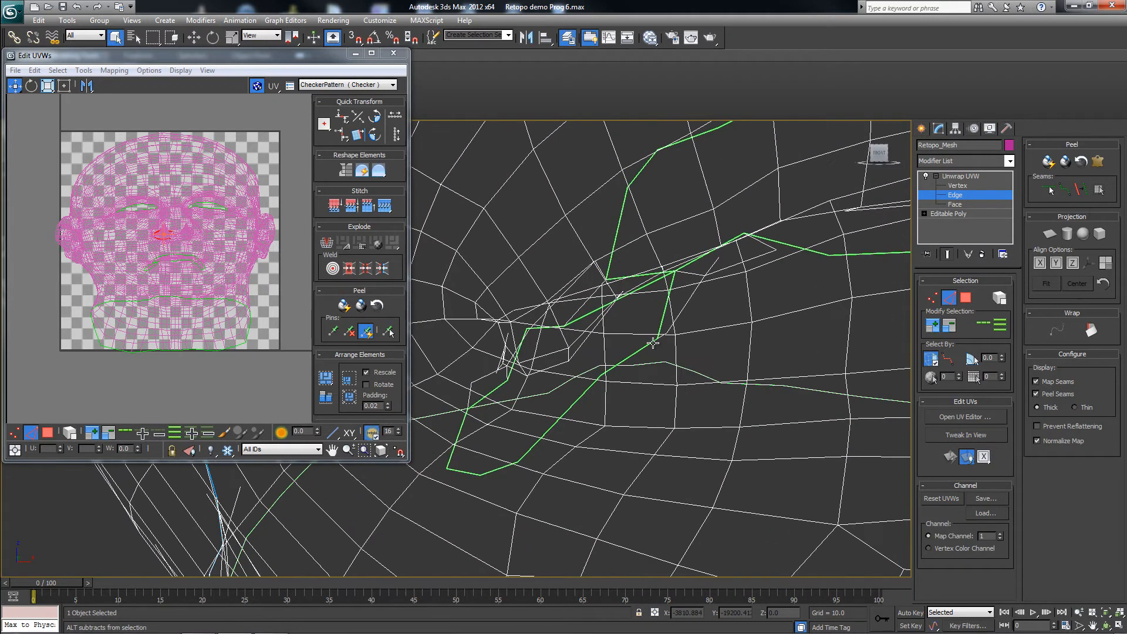
left_click(672, 225)
left_click(983, 322)
left_click_drag(721, 251, 691, 274, "alt")
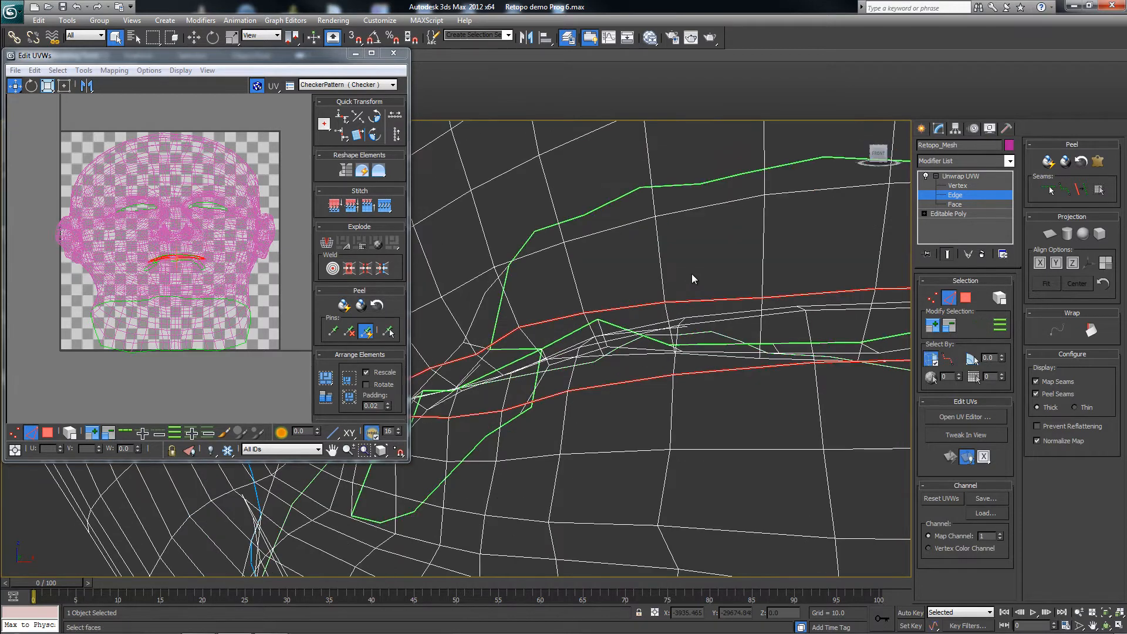
left_click(1079, 189)
middle_click_drag(693, 305, 657, 501, "alt")
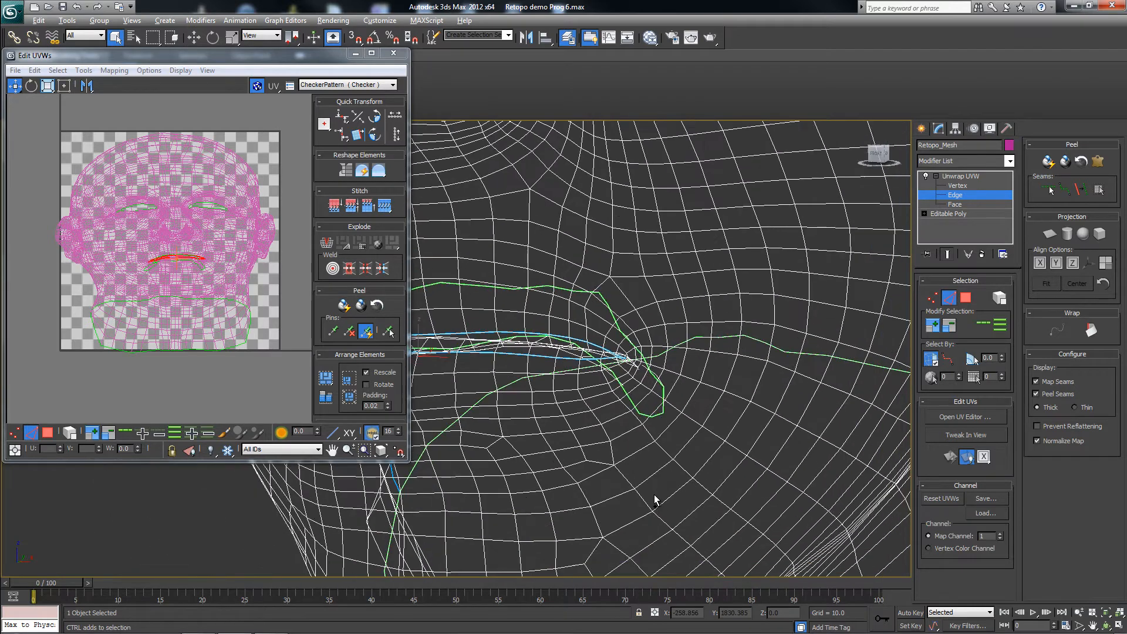
middle_click_drag(625, 348, 533, 377, "ctrl+alt")
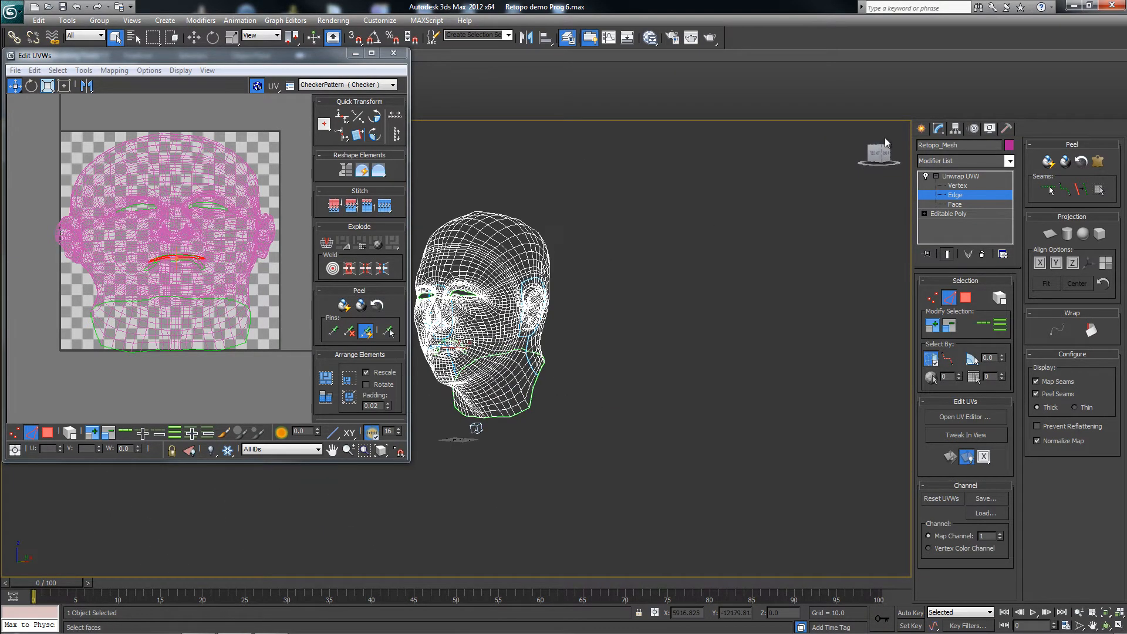
At face level, pick a face on the side of the forehead and expand the face selection to the peel seams
left_click(943, 207)
middle_click_drag(543, 237, 532, 234, "alt")
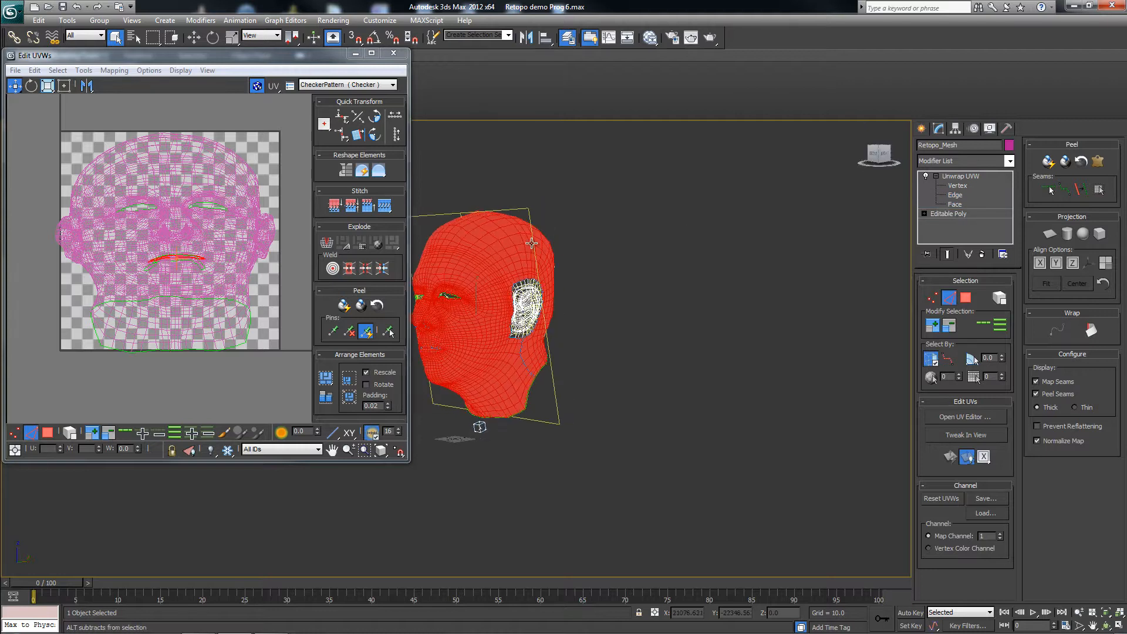
left_click(519, 267)
left_click(482, 256)
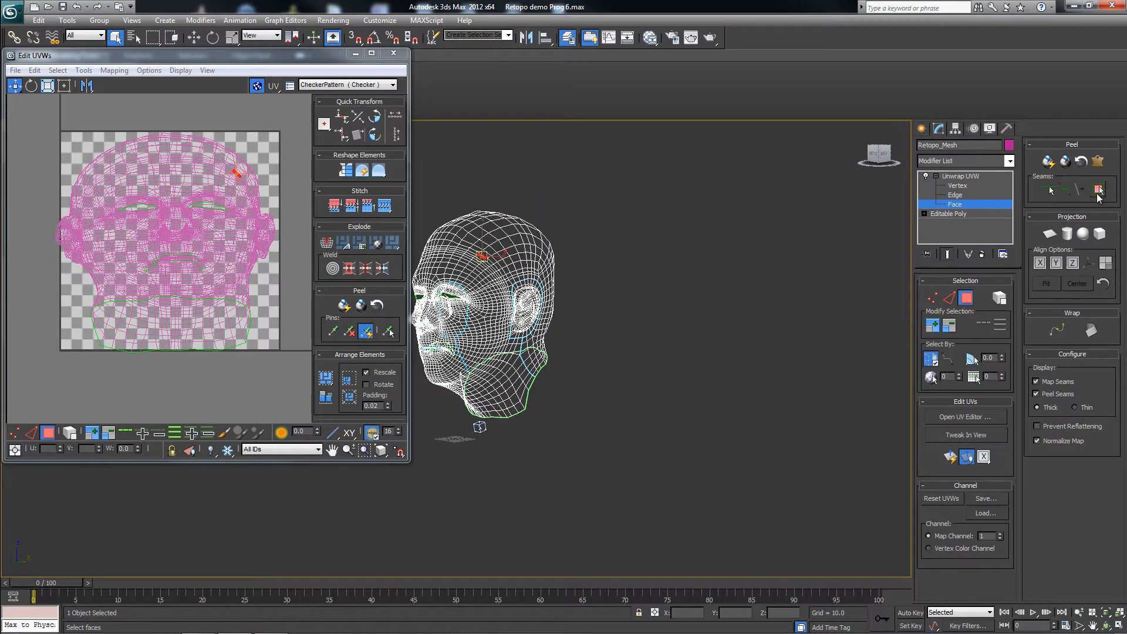
left_click(1099, 191)
middle_click_drag(478, 240, 495, 286, "alt")
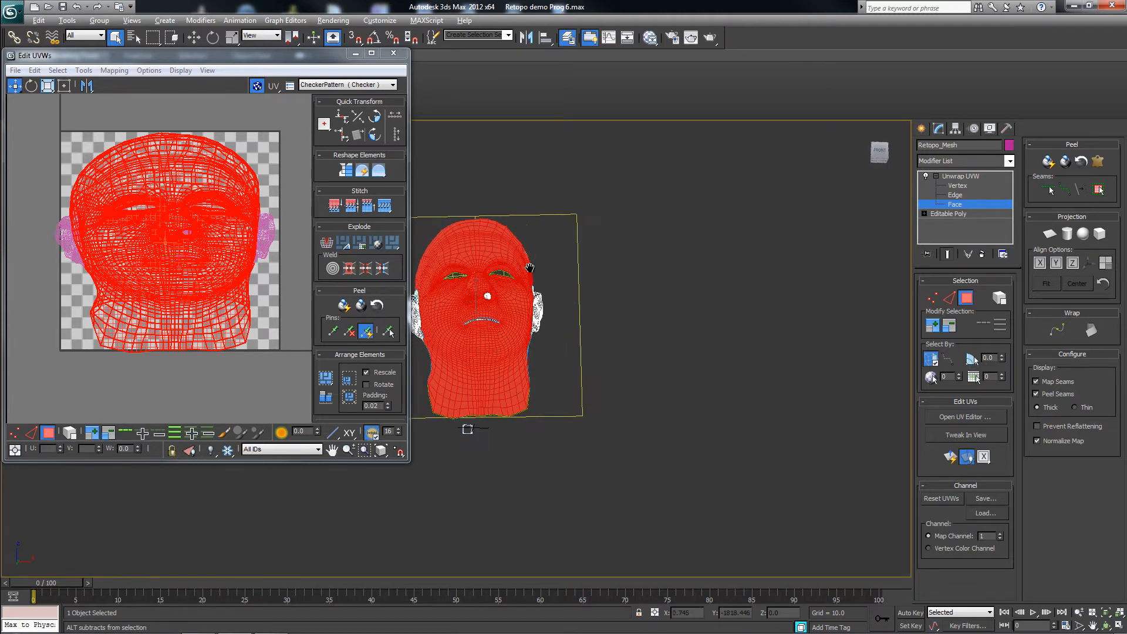
Examine the peel seams around both nostrils and the mouth for gaps in the face selection's boundary
scroll(495, 285, "up", 6)
middle_click_drag(520, 247, 520, 304)
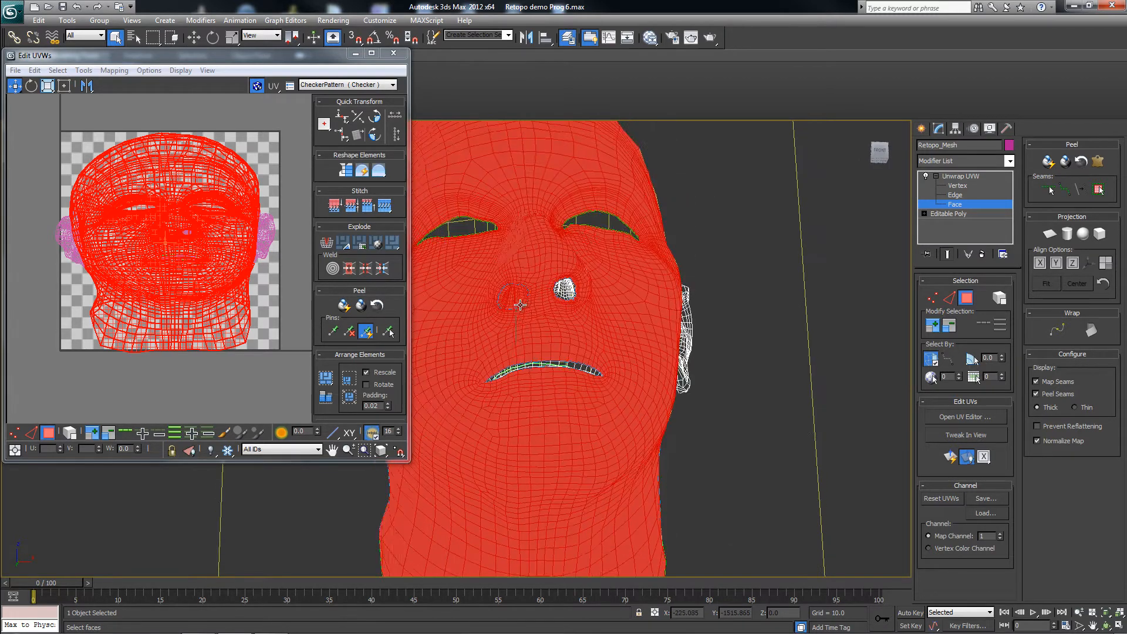
scroll(526, 289, "up", 8)
scroll(551, 284, "down", 8)
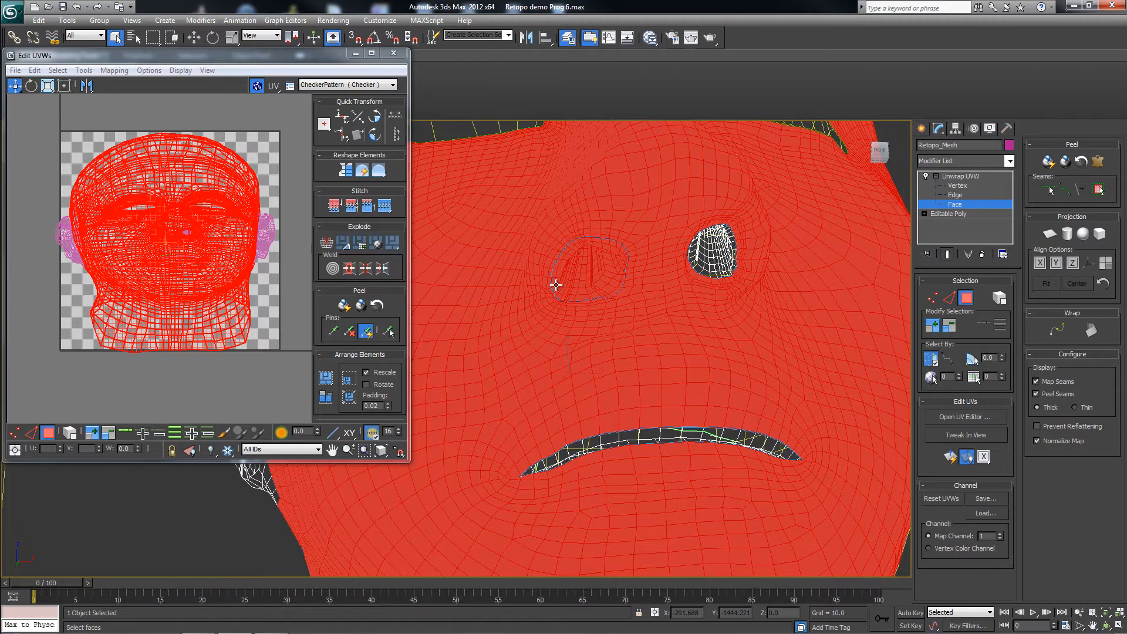
scroll(569, 294, "up", 8)
scroll(570, 288, "down", 8)
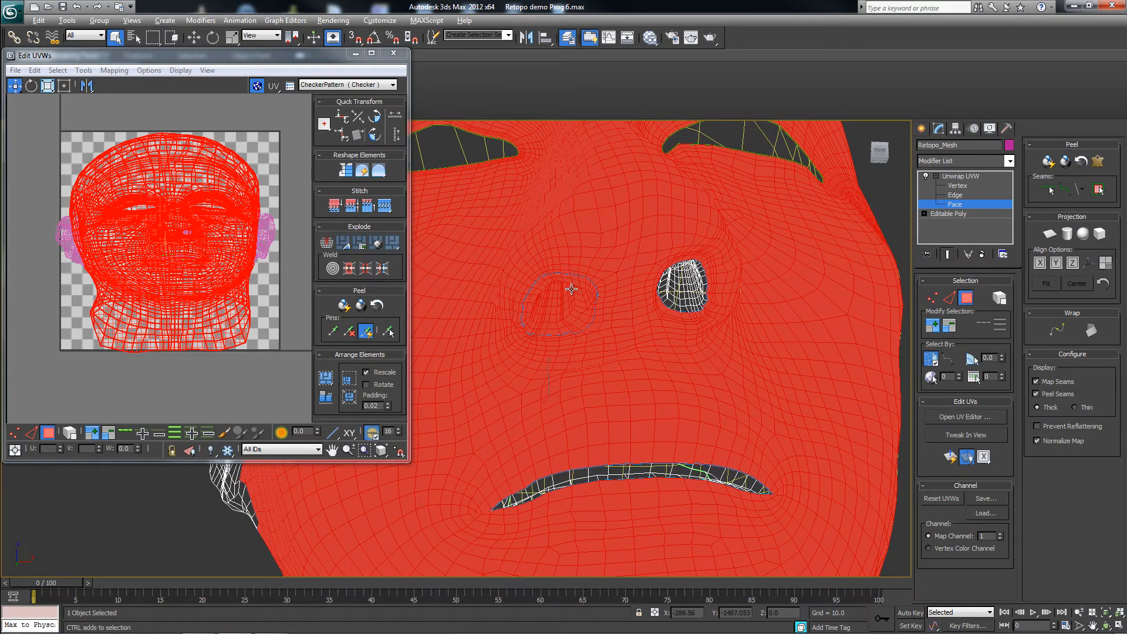
scroll(575, 221, "up", 4)
scroll(581, 190, "up", 6)
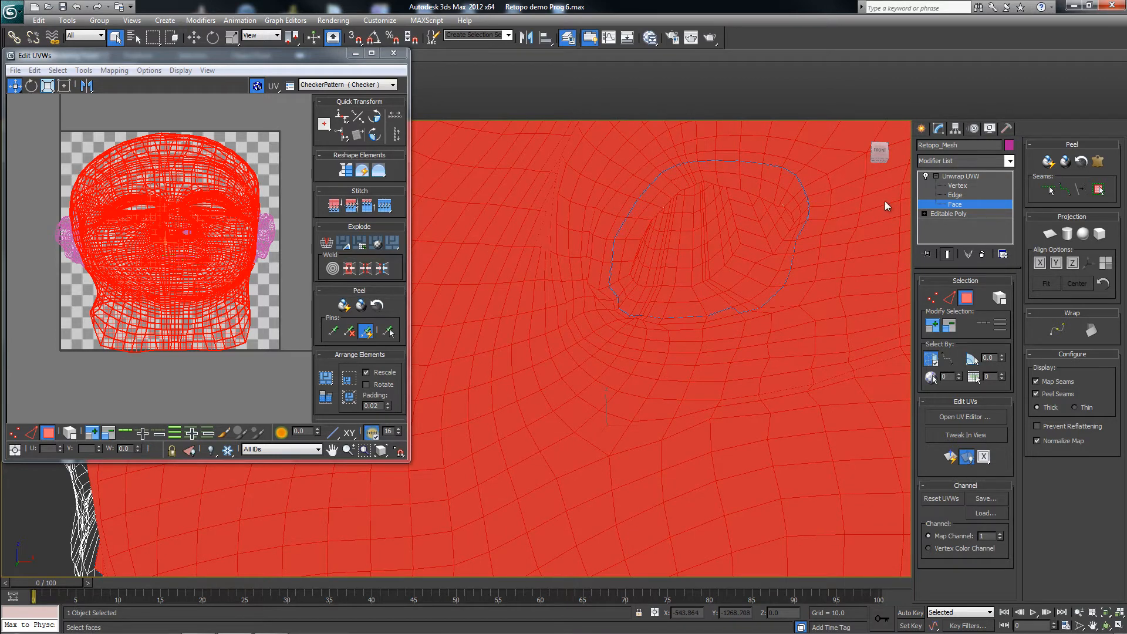
Return to edge level and manually add the missing edge to the peel seam at the lower rim of the unclosed nostril
left_click(956, 195)
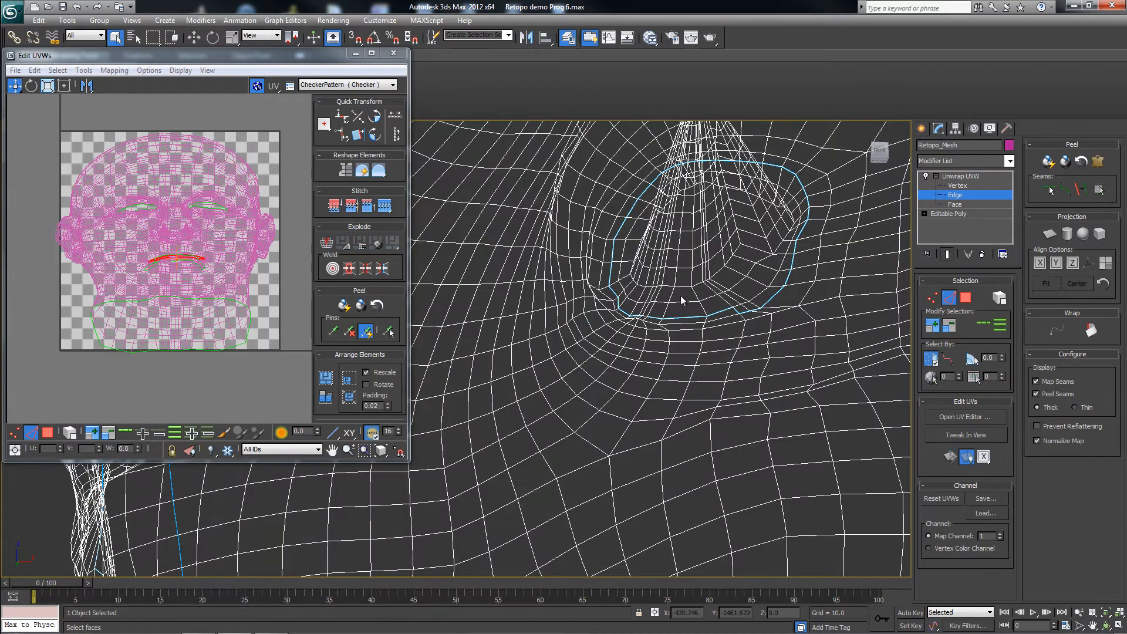
left_click(961, 198)
left_click(960, 198)
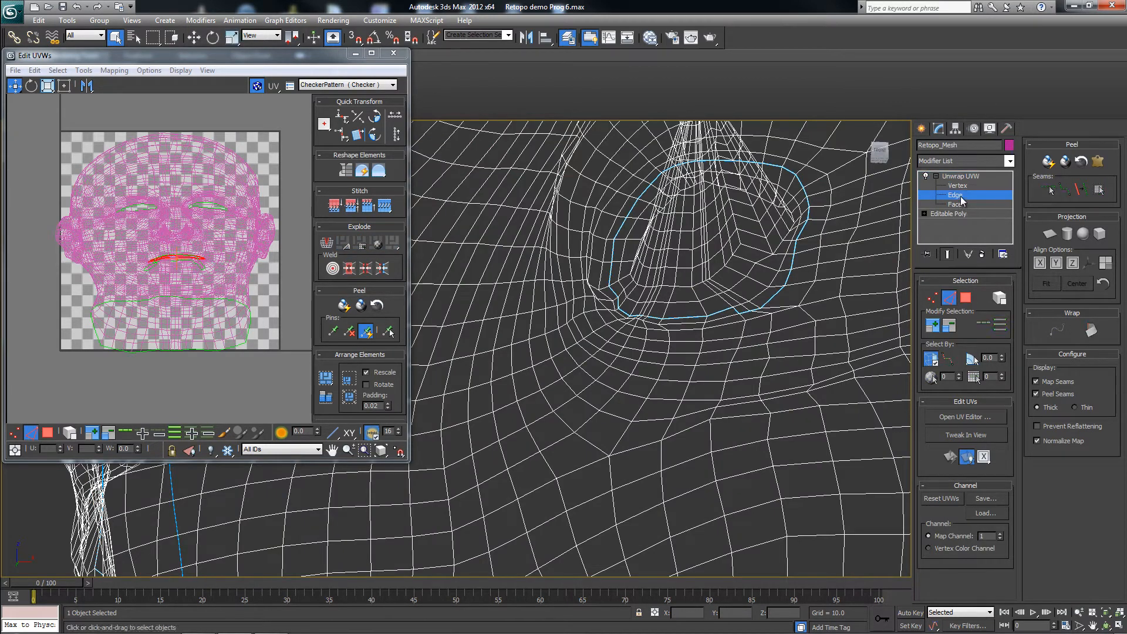
middle_click_drag(834, 273, 817, 274, "alt")
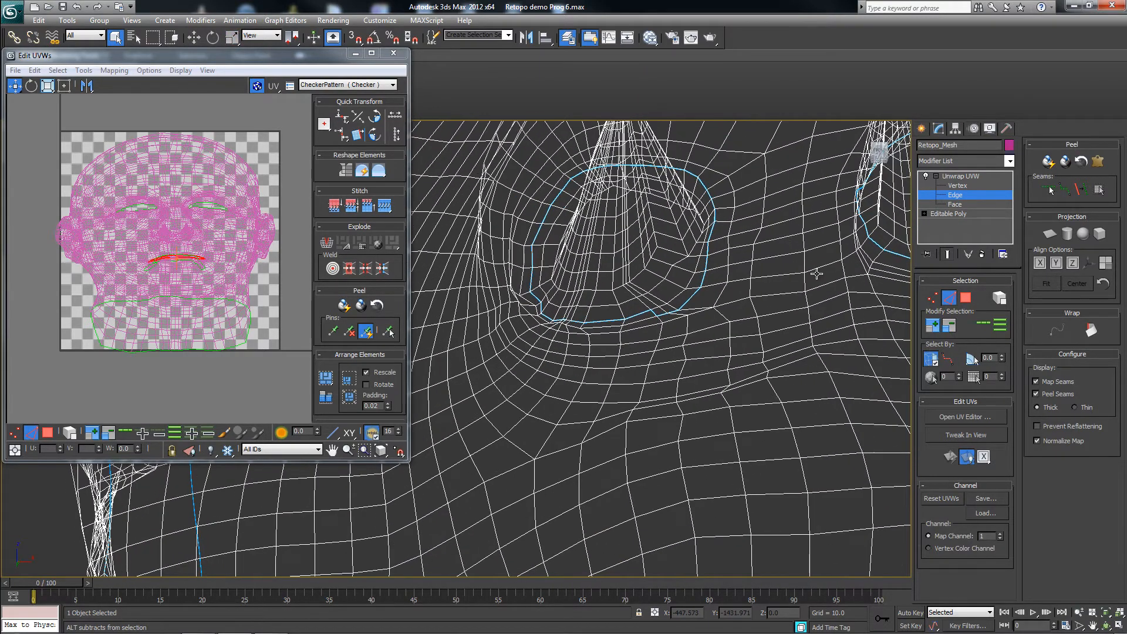
middle_click_drag(583, 314, 643, 214, "ctrl+alt")
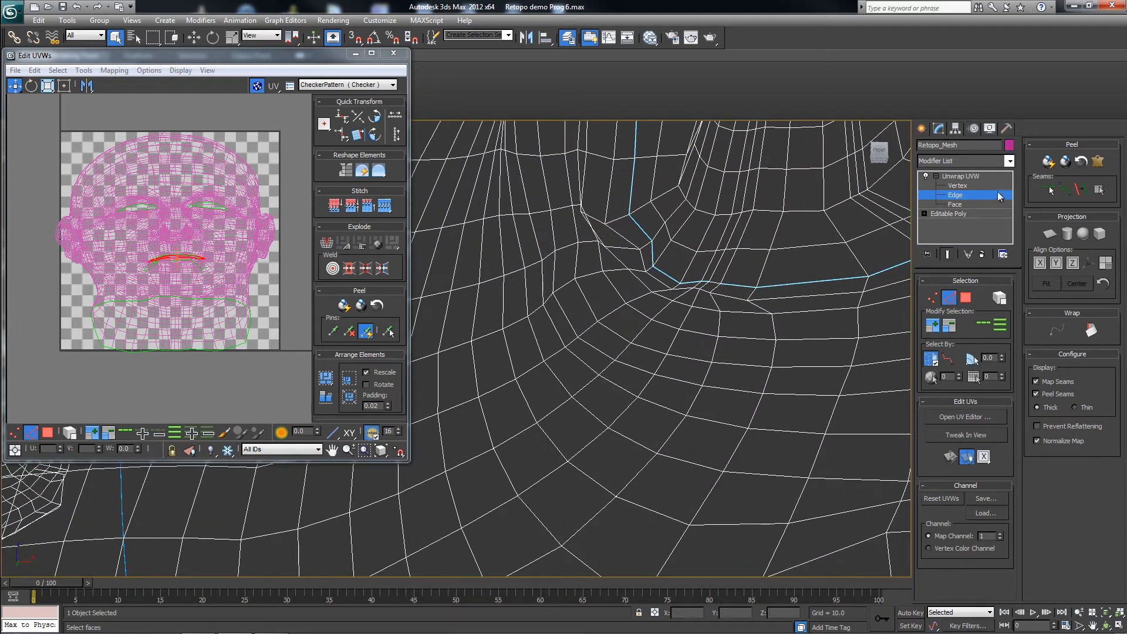
left_click(1048, 190)
left_click(717, 284)
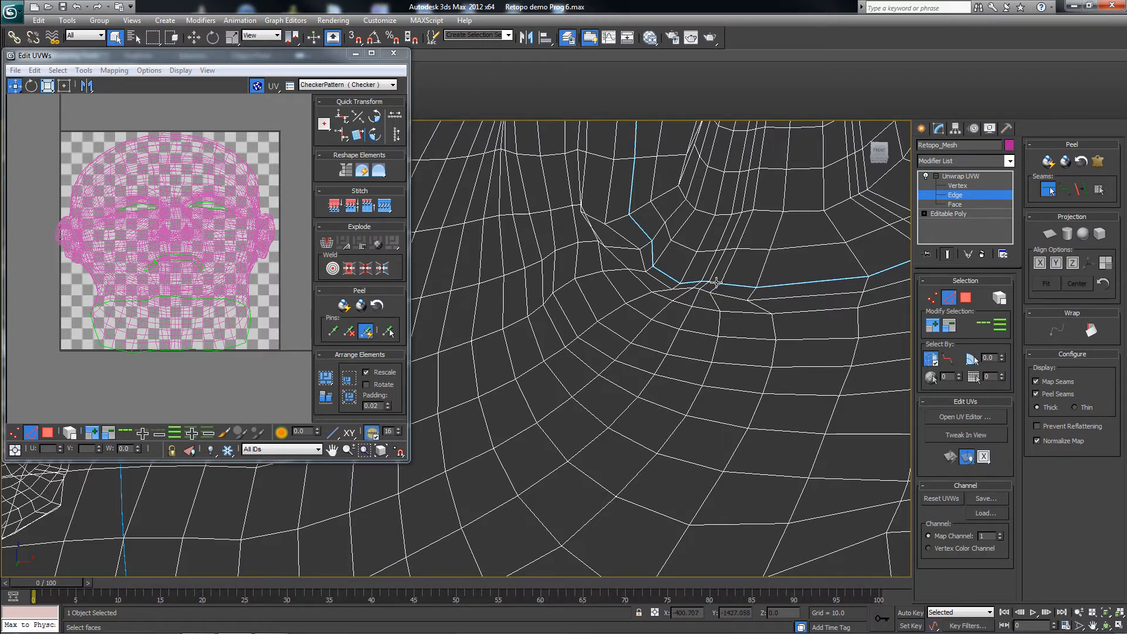
Pick a face in the middle of the forehead at face level and expand the face selection to the closed peel seams
scroll(795, 270, "down", 8)
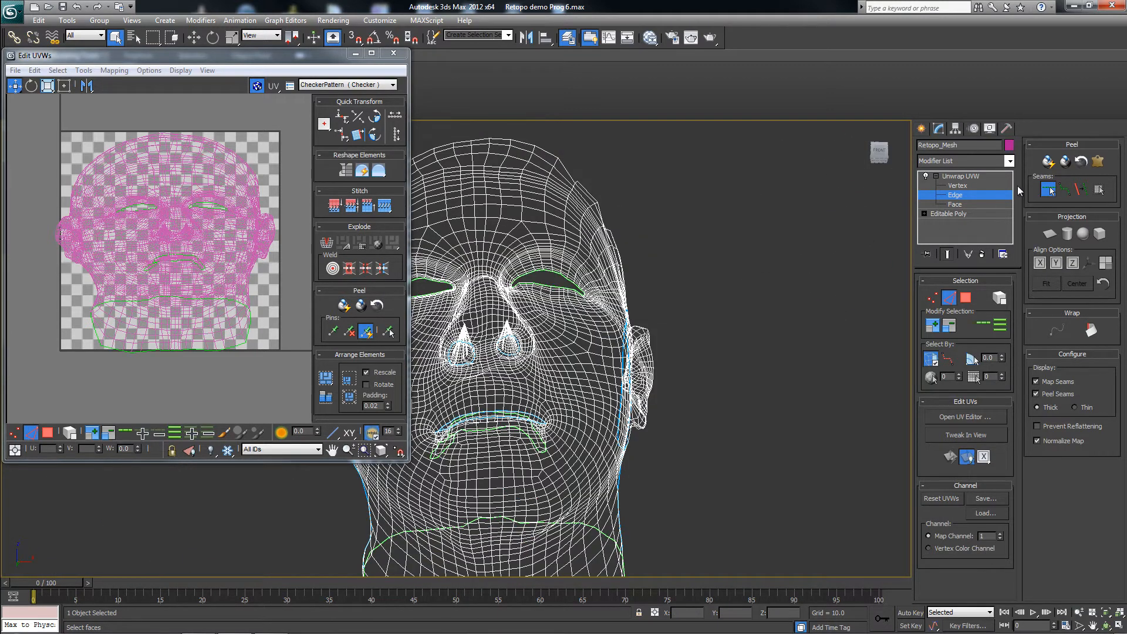
left_click(977, 206)
left_click(493, 211)
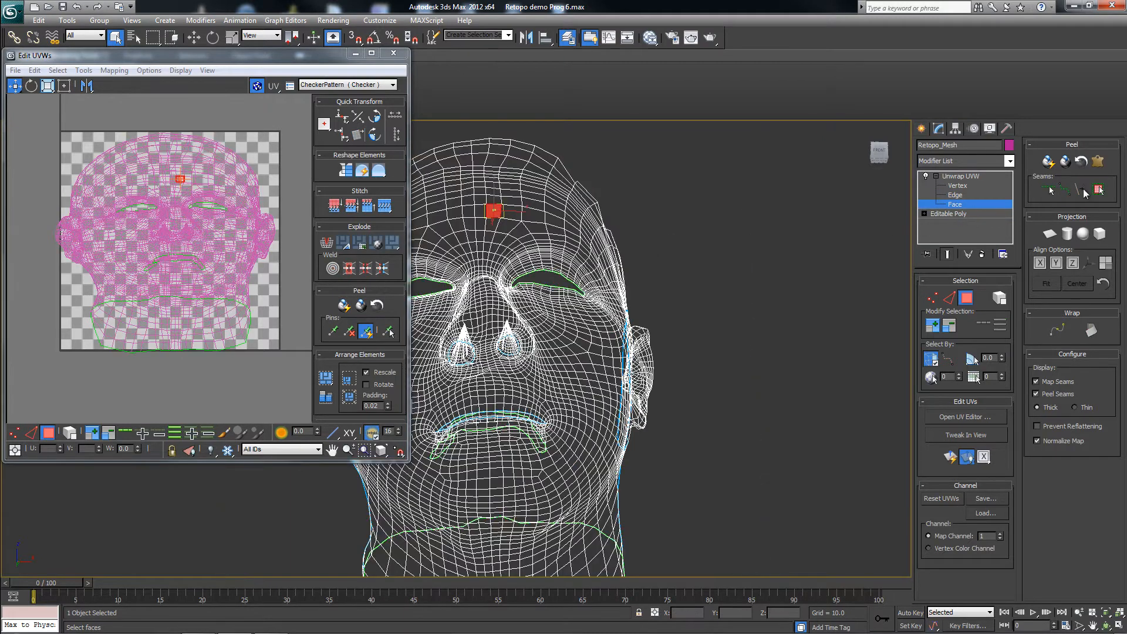
left_click(1098, 189)
middle_click_drag(675, 375, 583, 375, "alt")
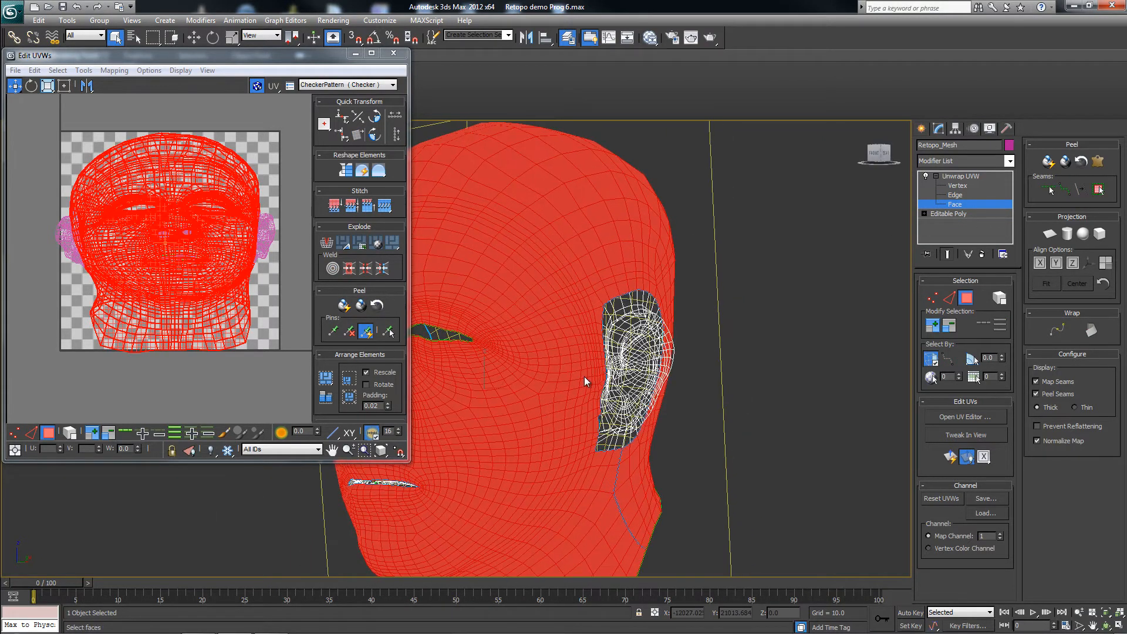
scroll(583, 375, "down", 3)
middle_click_drag(664, 342, 779, 289)
middle_click_drag(779, 290, 677, 337, "alt")
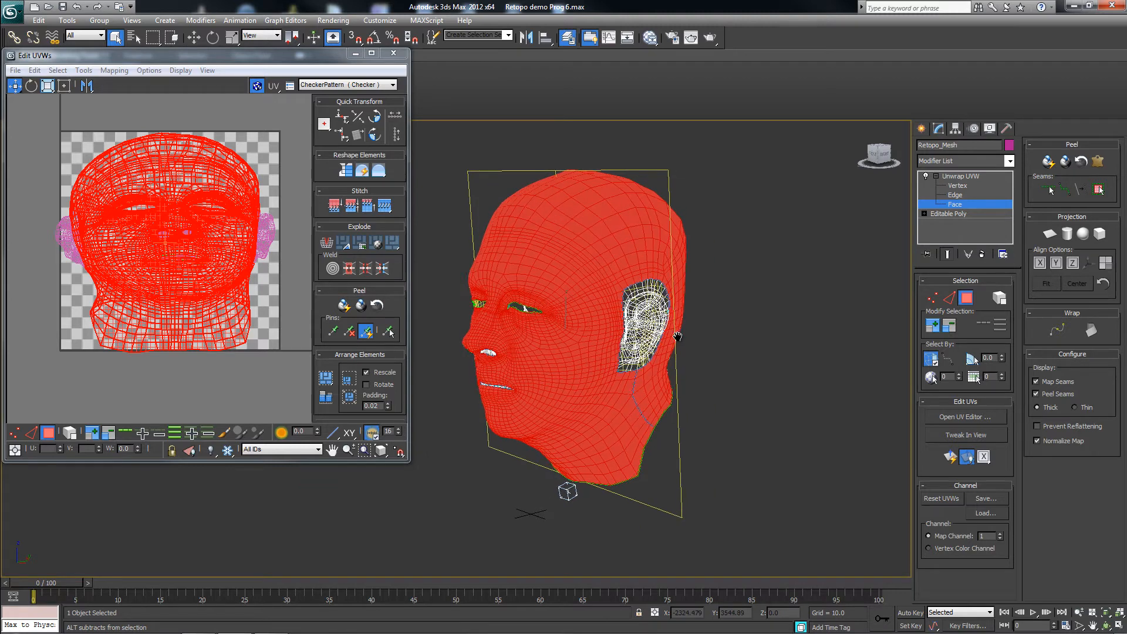
Peel the selected head faces in Peel Mode and enlarge the Edit UVWs window to inspect the shell
left_click(361, 306)
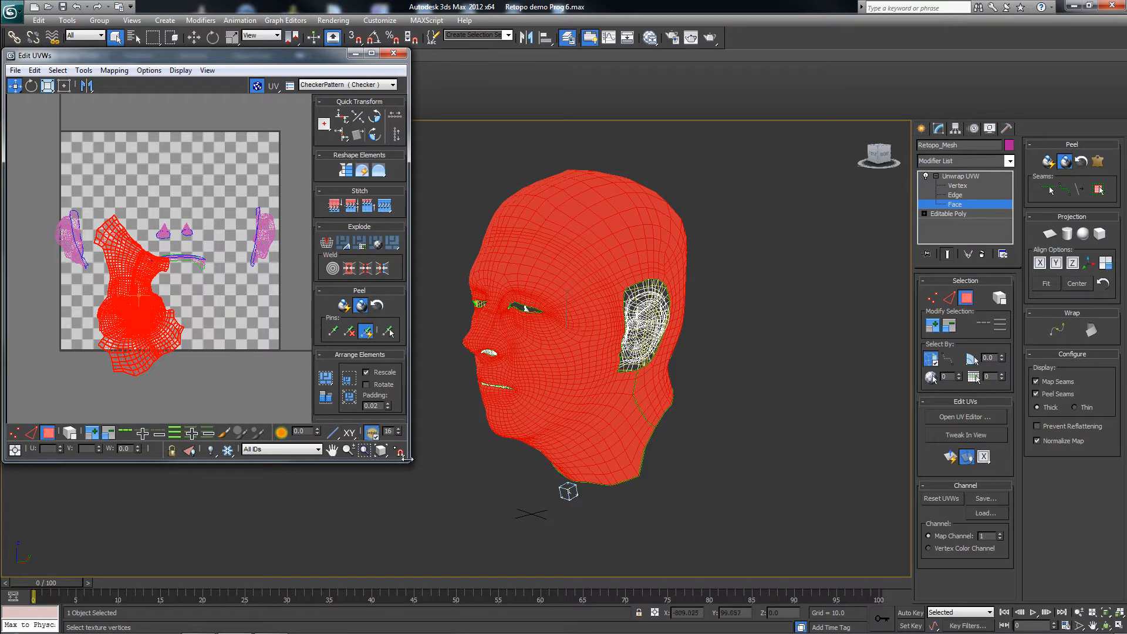
left_click_drag(410, 462, 641, 553)
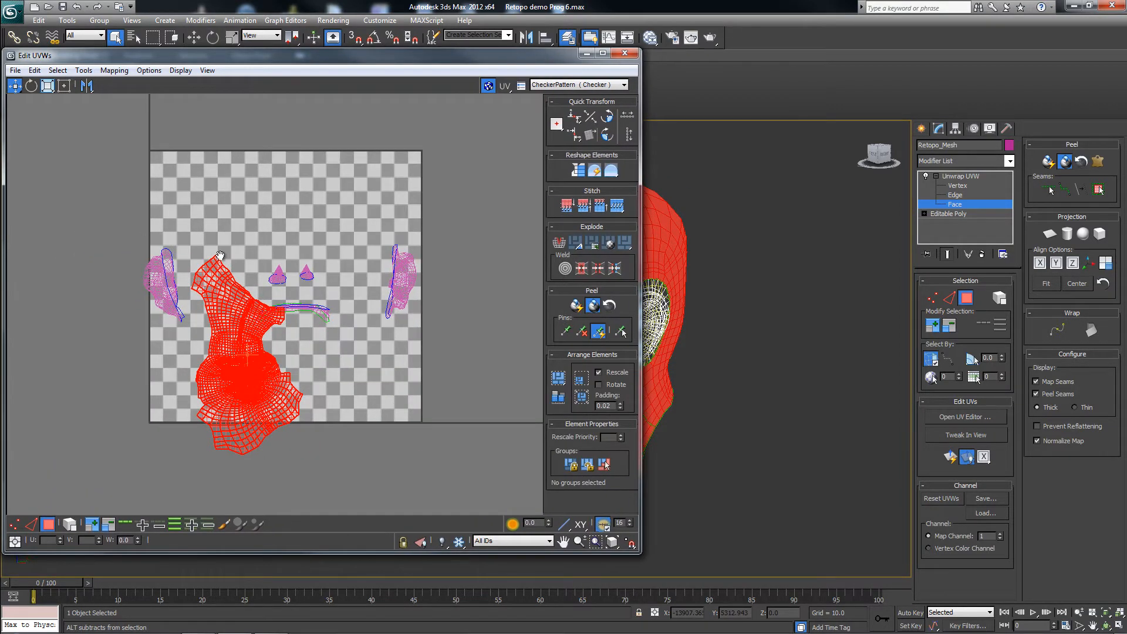
middle_click_drag(205, 272, 249, 282)
scroll(250, 281, "up", 2)
scroll(266, 256, "up", 2)
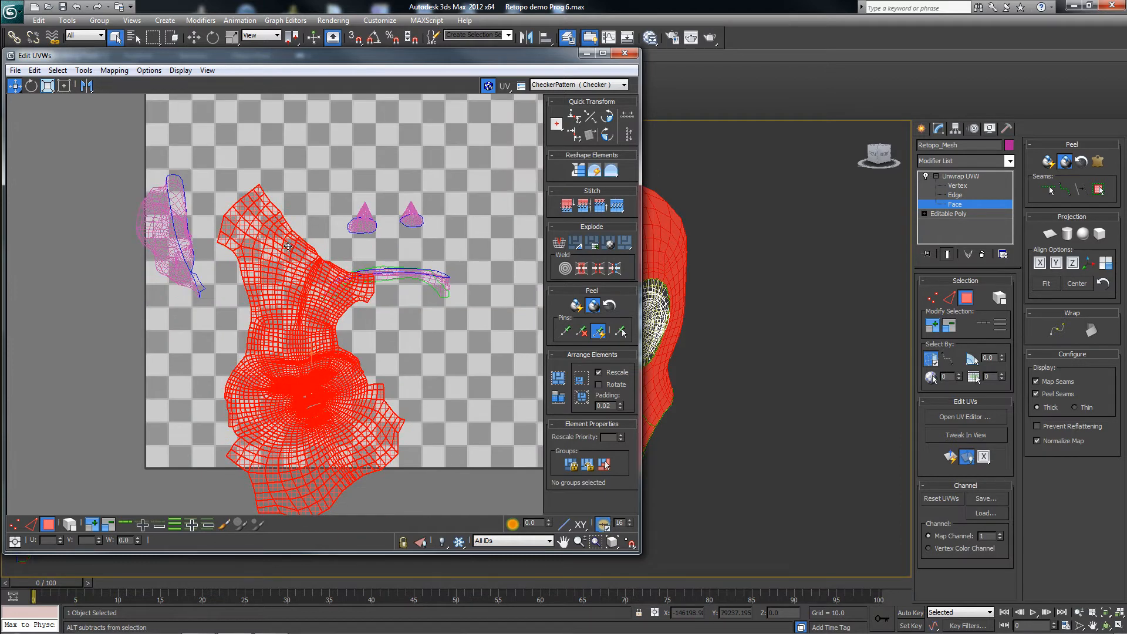
scroll(359, 188, "down", 2)
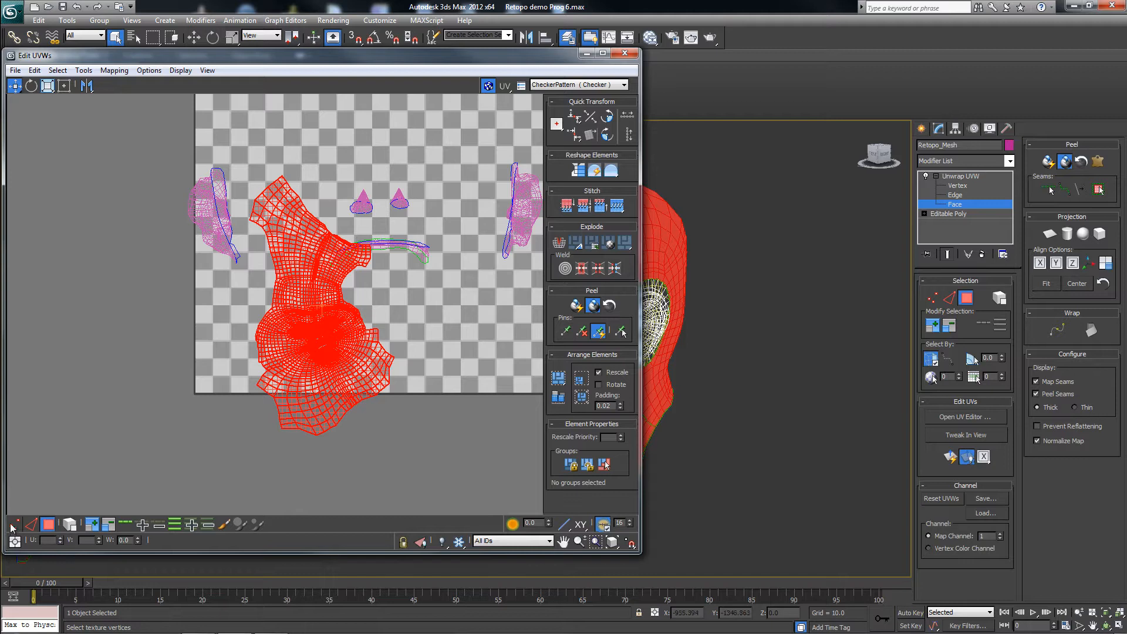
With the UV editor maximized at vertex level, pull the head shell's two upper corner vertices apart to the same height, about V 0.98
key("1")
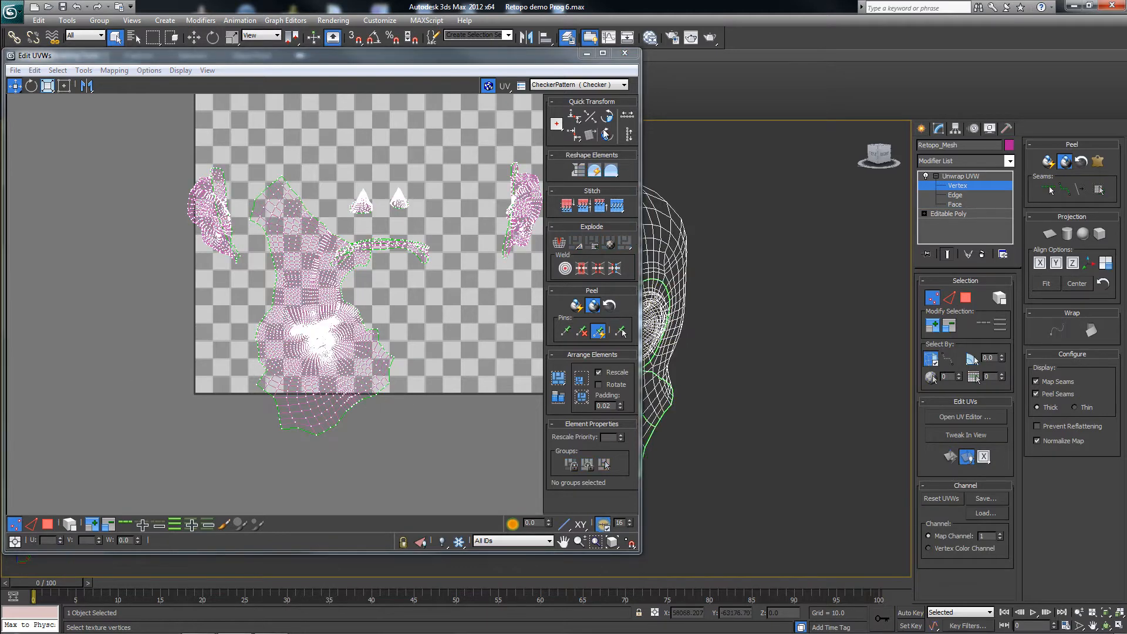
left_click(603, 53)
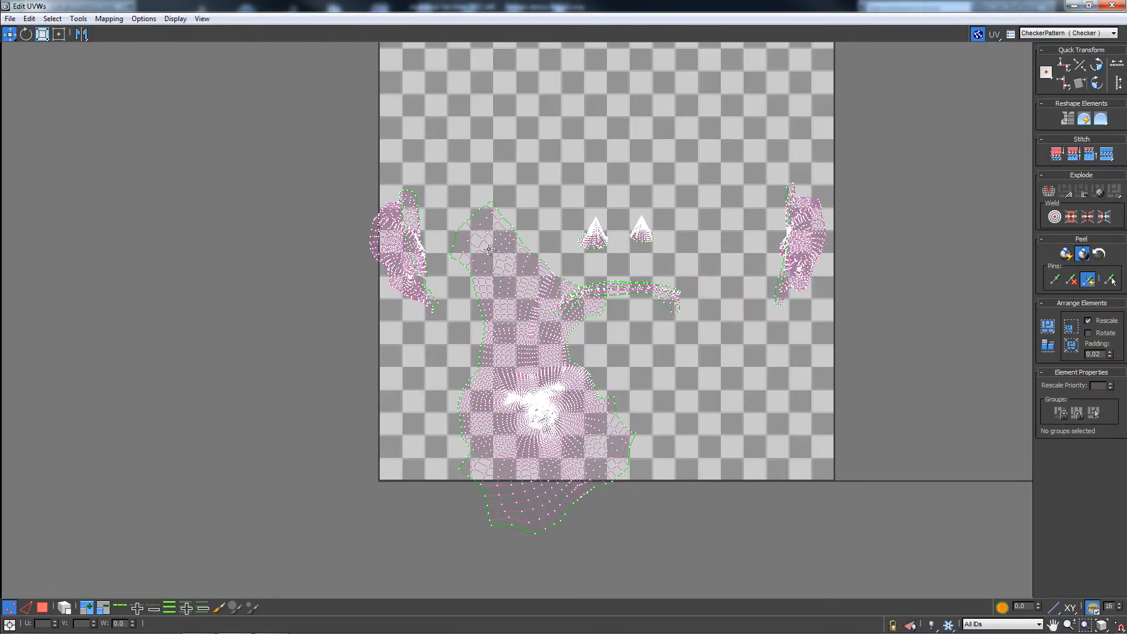
left_click(492, 200)
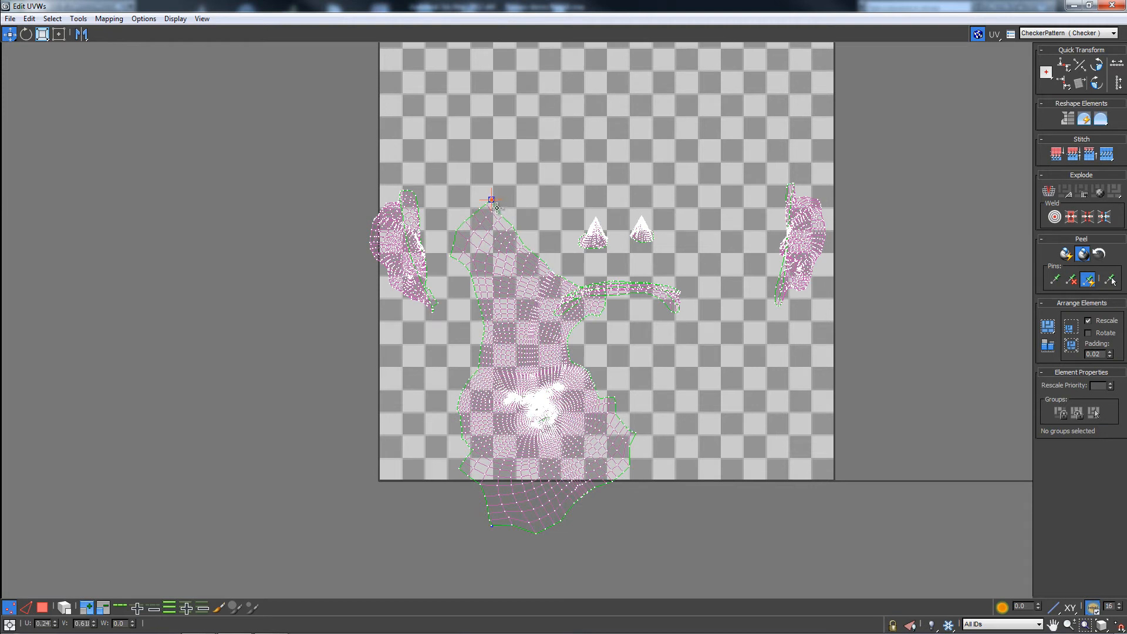
left_click_drag(496, 185, 468, 34)
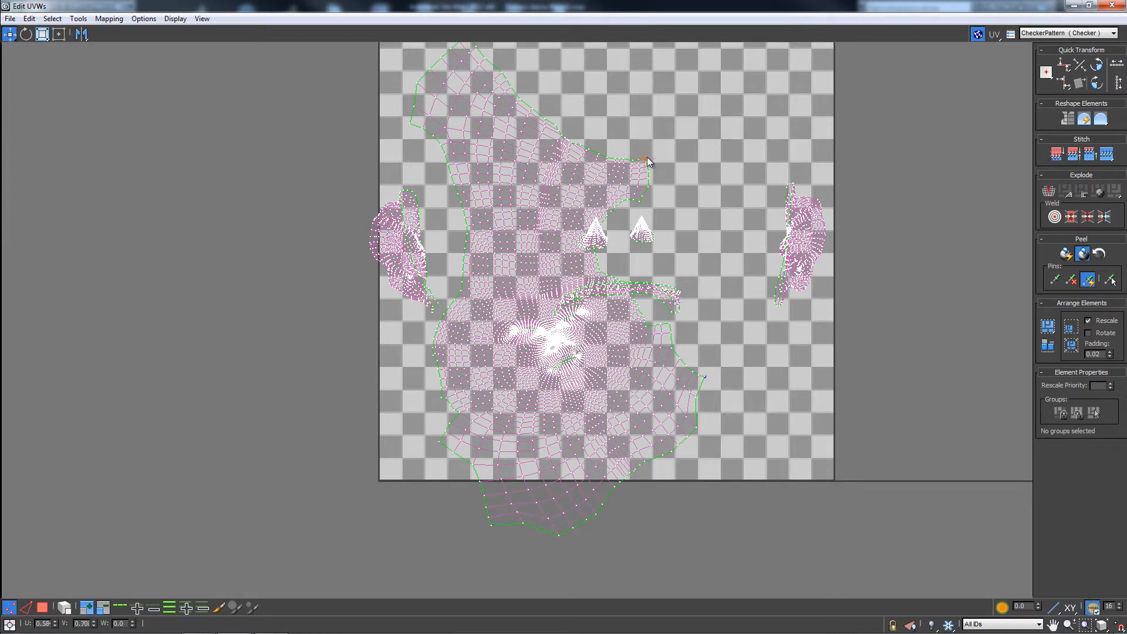
left_click_drag(647, 157, 717, 19)
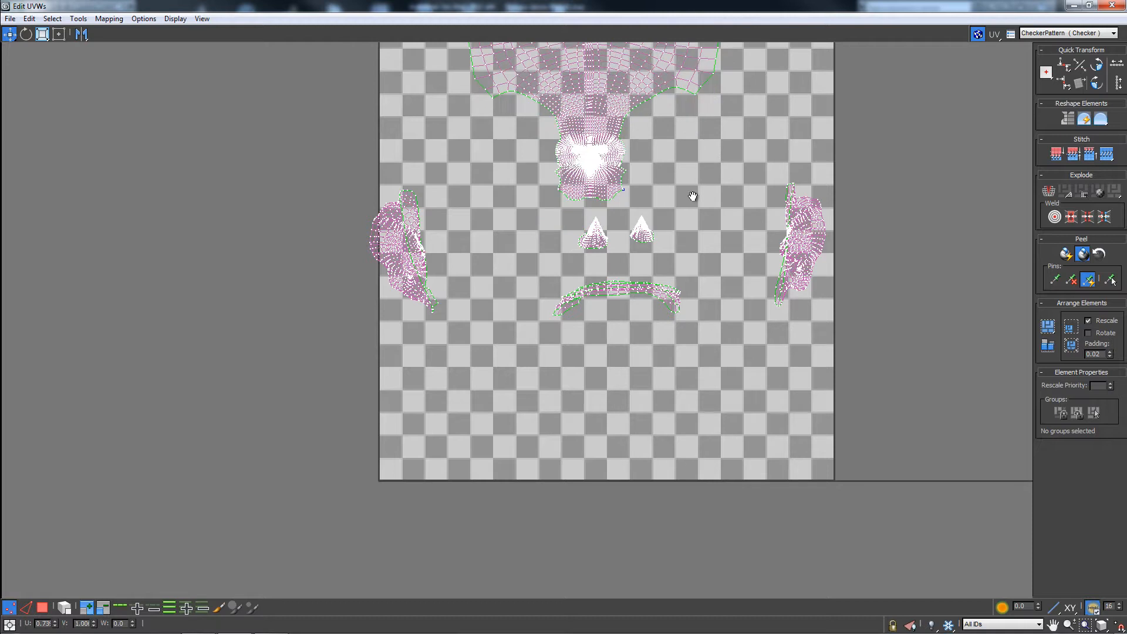
middle_click_drag(693, 196, 693, 300)
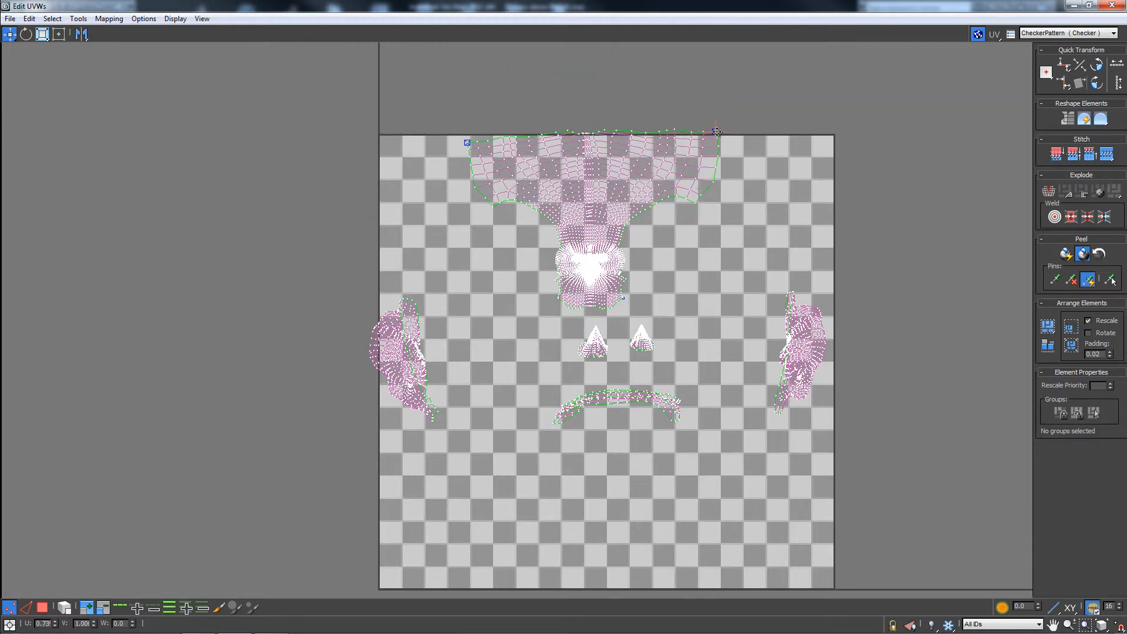
left_click_drag(716, 136, 716, 142)
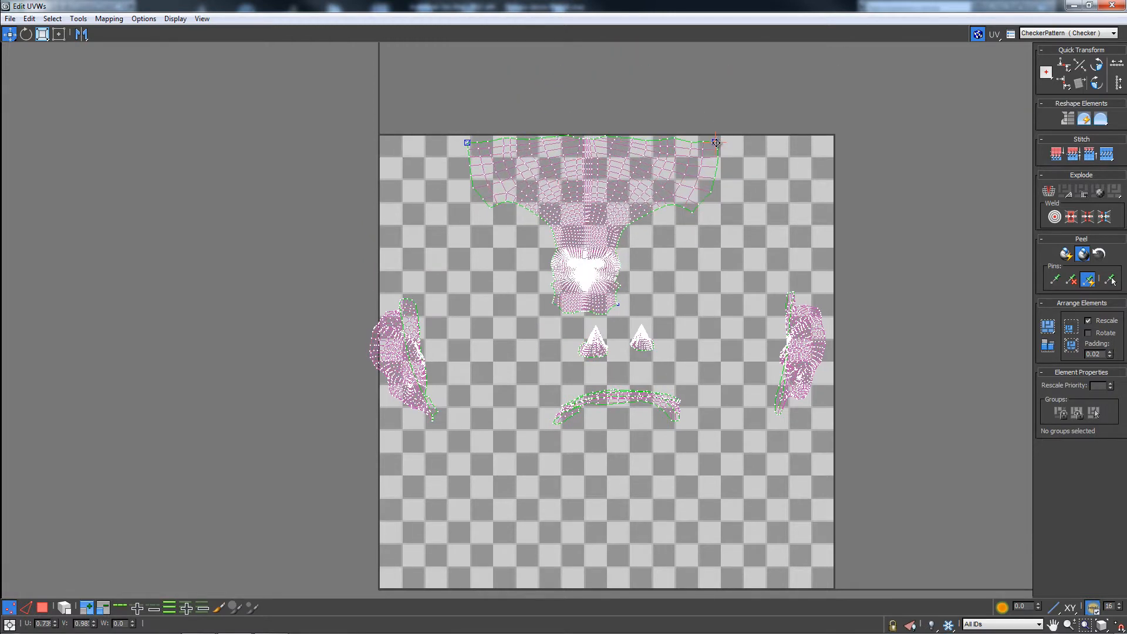
Pull the head shell's lower right corner vertex down near the bottom of the UV square, to about U 0.64, V 0.14
scroll(614, 340, "up", 2)
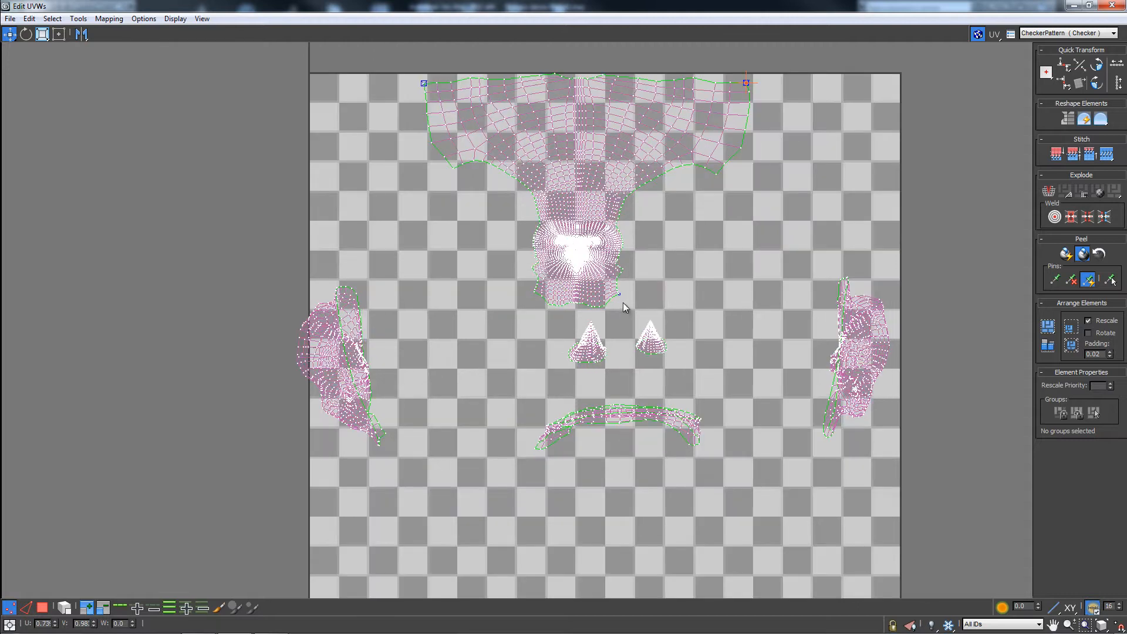
left_click_drag(623, 299, 710, 448)
left_click_drag(712, 501, 695, 572)
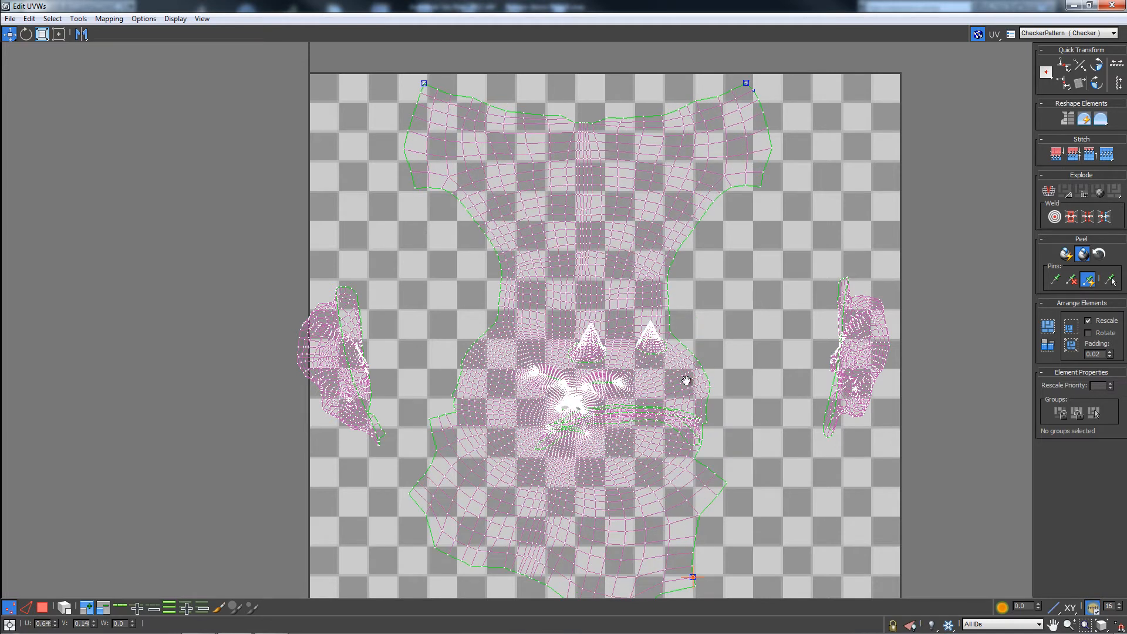
middle_click_drag(475, 459, 492, 371)
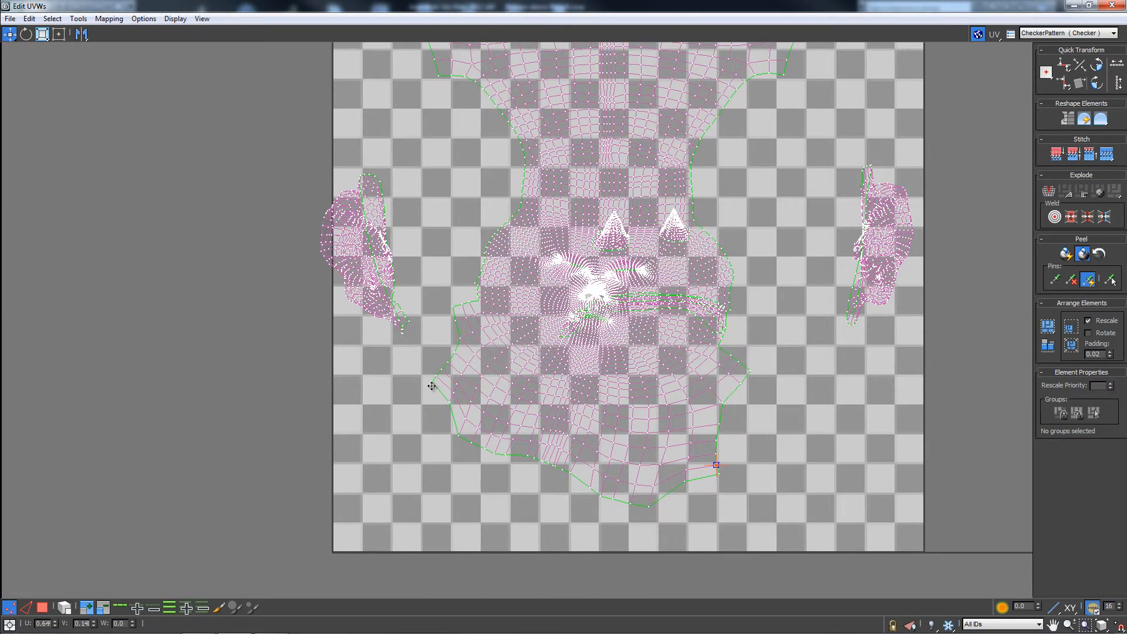
Pull the head shell's lower left corner vertex down and outward to about U 0.09, V 0.11
left_click_drag(432, 385, 391, 482)
scroll(552, 342, "down", 4)
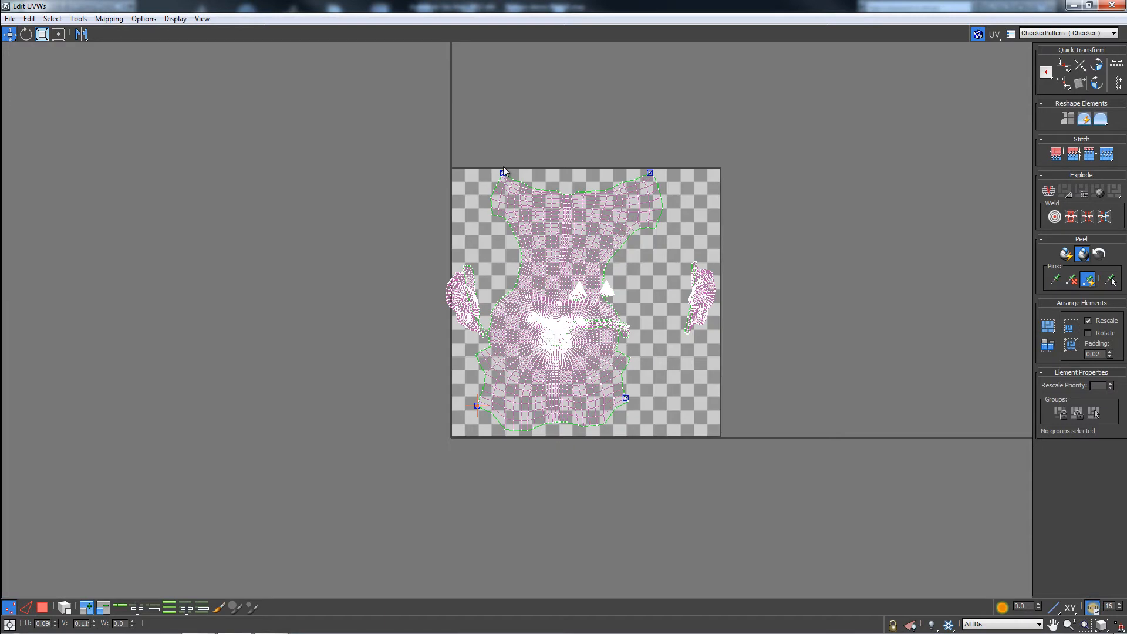
middle_click_drag(547, 206, 547, 229)
scroll(528, 222, "up", 1)
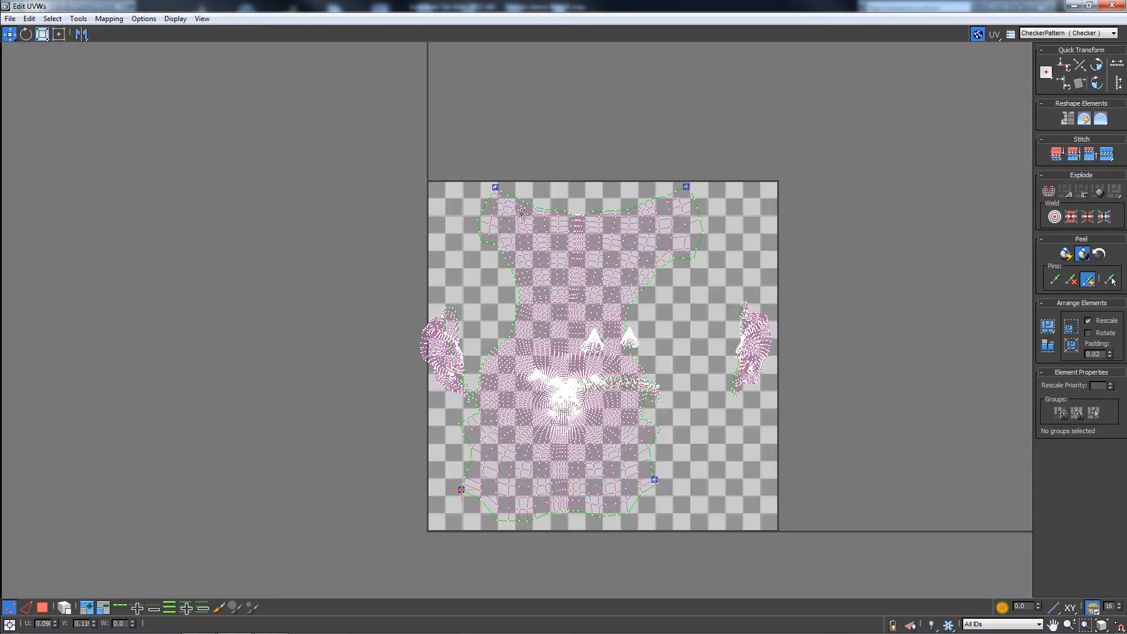
Add the other three corner pins to the selection and move the whole head shell out to the left of the UV square
left_click(496, 188, "ctrl")
left_click(687, 187, "ctrl")
scroll(648, 434, "up", 3)
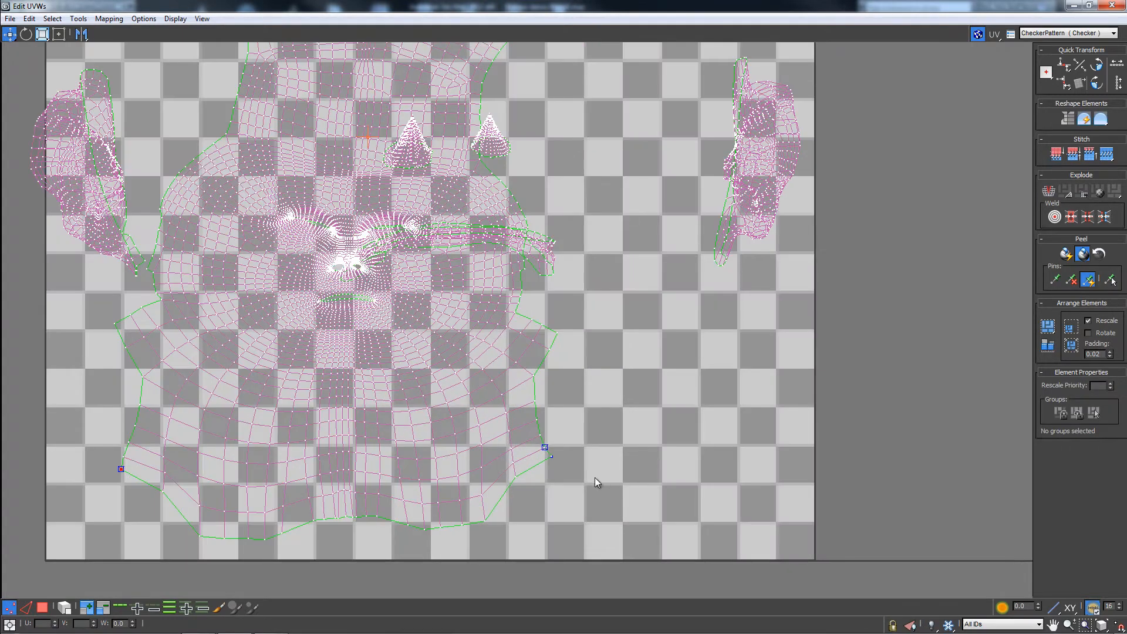
scroll(665, 346, "down", 3)
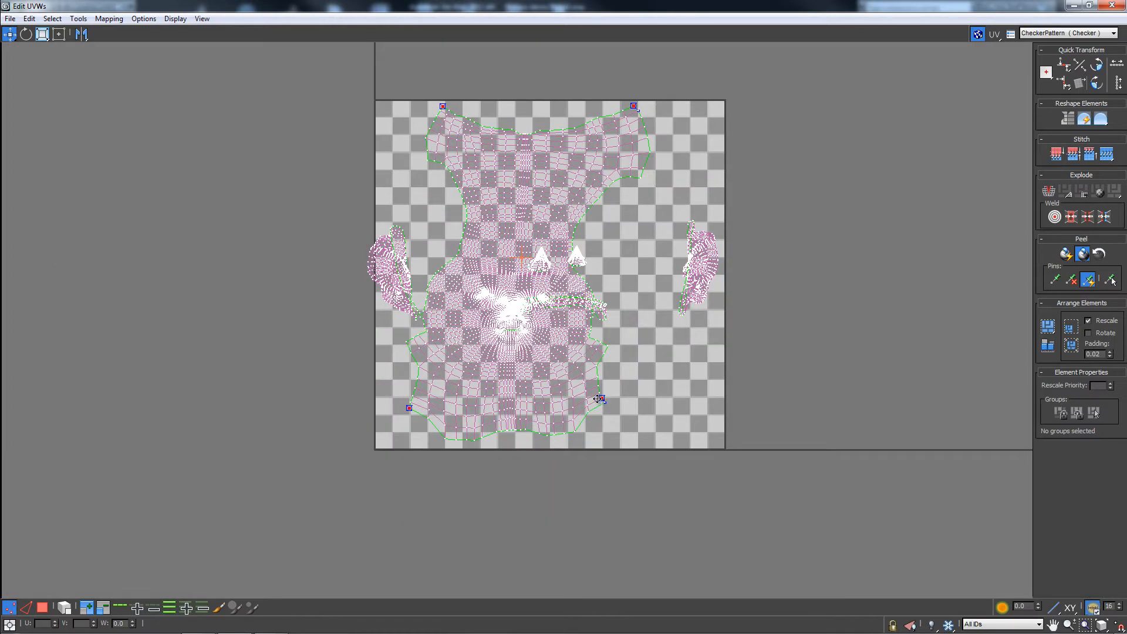
left_click_drag(598, 399, 122, 380)
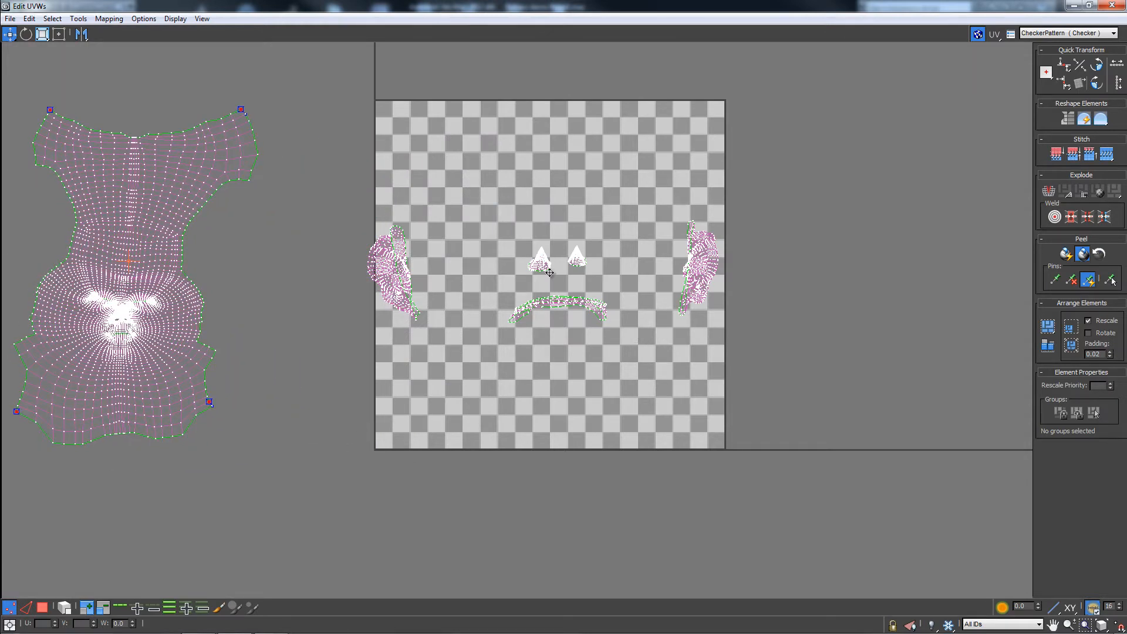
Pull only the head shell's lower right corner pin slightly outward and down, to about V 0.12
middle_click_drag(331, 230, 482, 242)
scroll(409, 315, "up", 2)
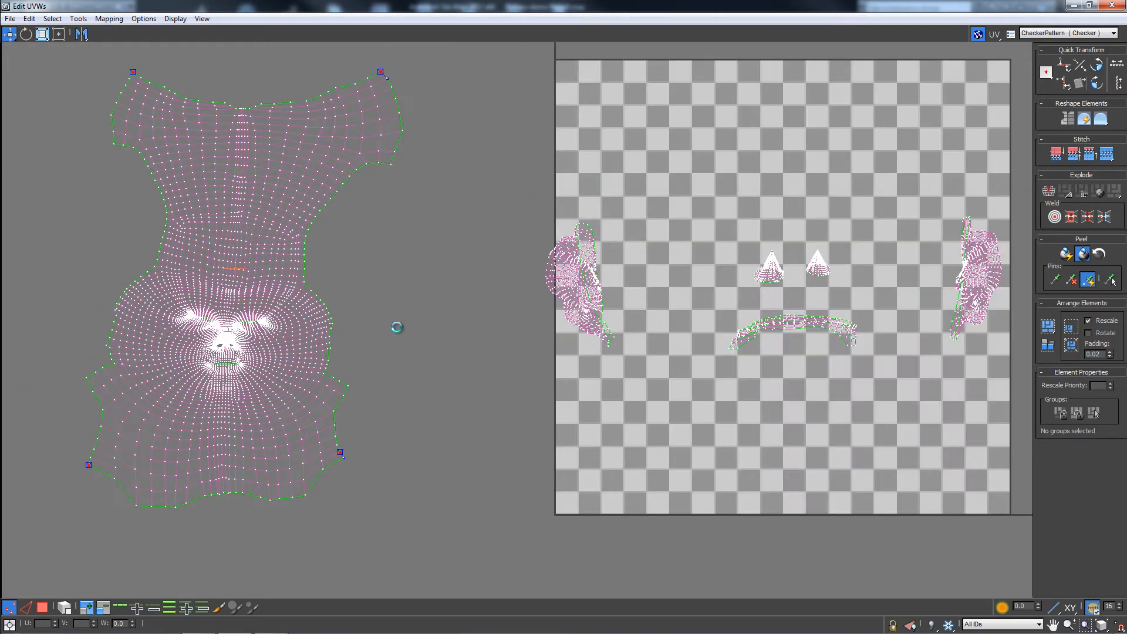
key("alt")
left_click(339, 454)
left_click_drag(341, 453, 367, 459)
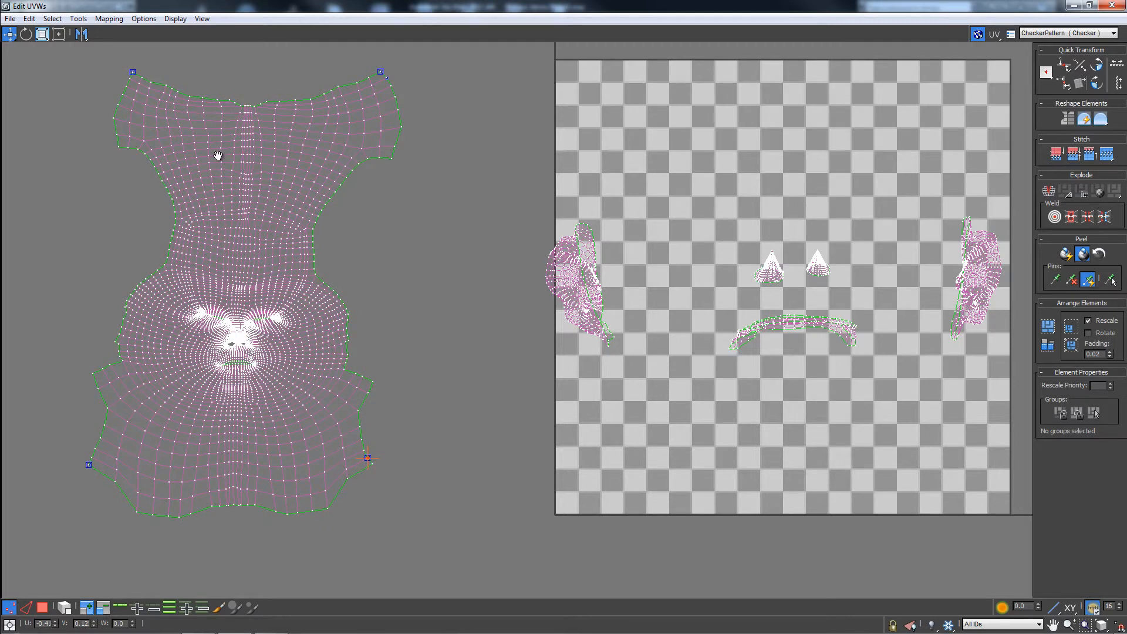
Move the shell's upper right corner pin inward to about V 0.96 and raise the upper left one to about V 0.98
middle_click_drag(220, 155, 235, 175)
left_click_drag(395, 91, 371, 95)
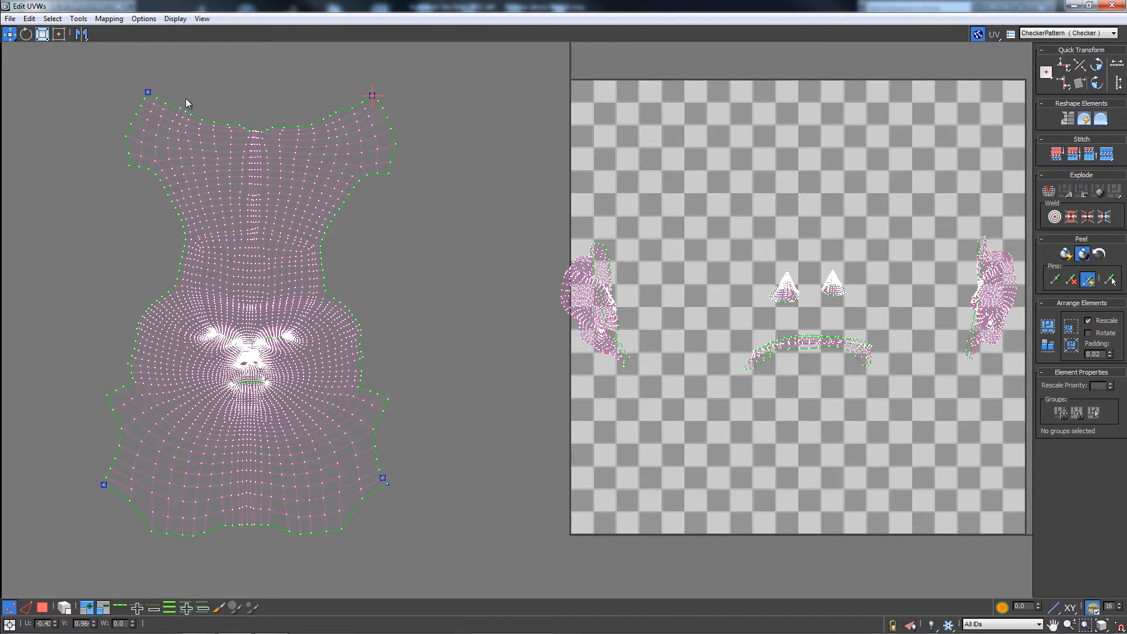
left_click_drag(148, 92, 143, 85)
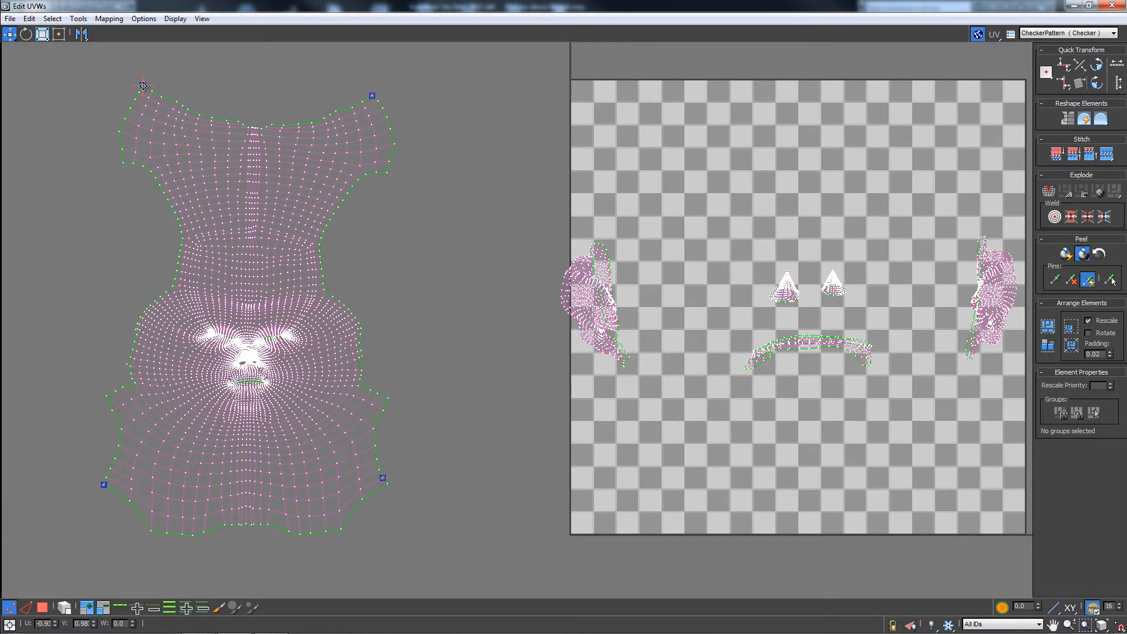
Pin the border vertices where the forehead widens at about V 0.56 right and 0.54 left, and level the upper left corner near V 0.96
scroll(388, 273, "up", 8)
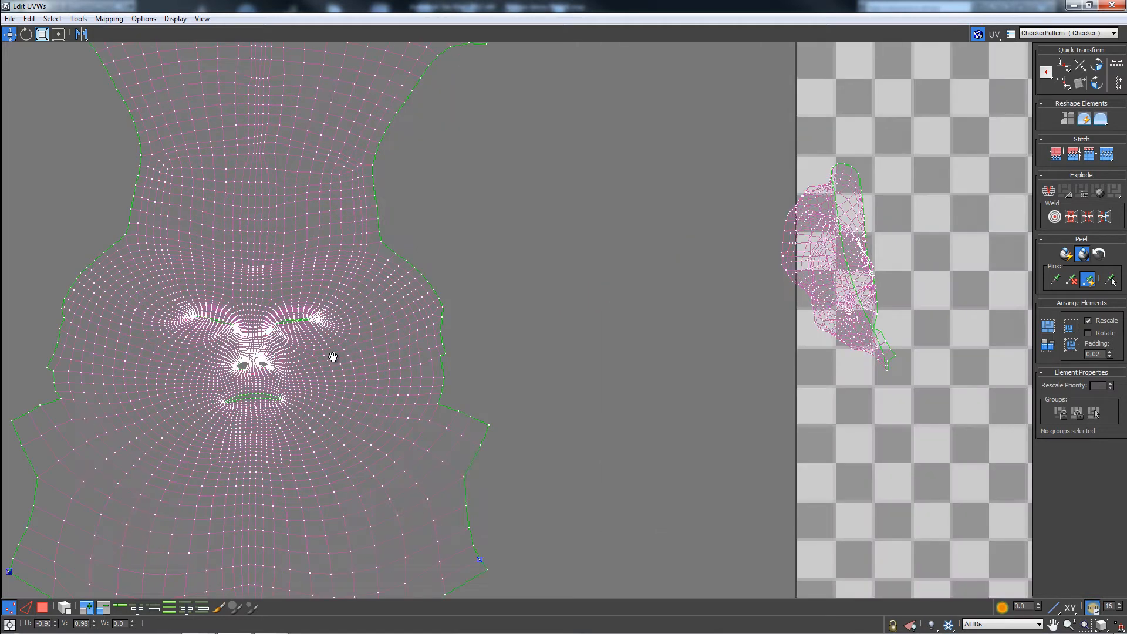
scroll(418, 340, "up", 2)
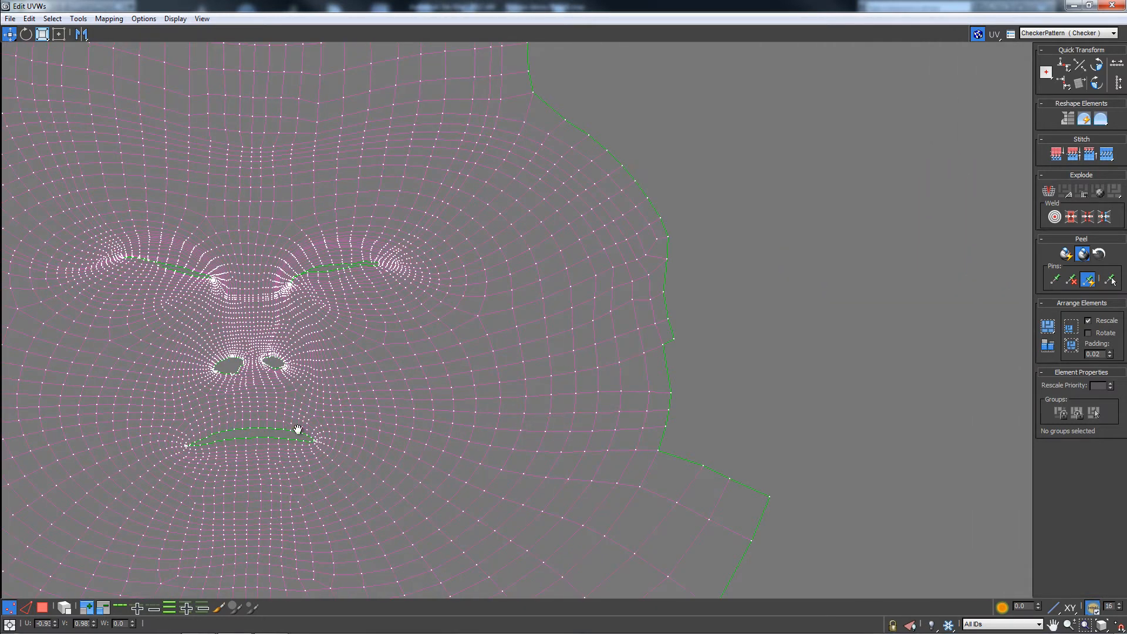
scroll(343, 457, "up", 2)
scroll(343, 457, "down", 2)
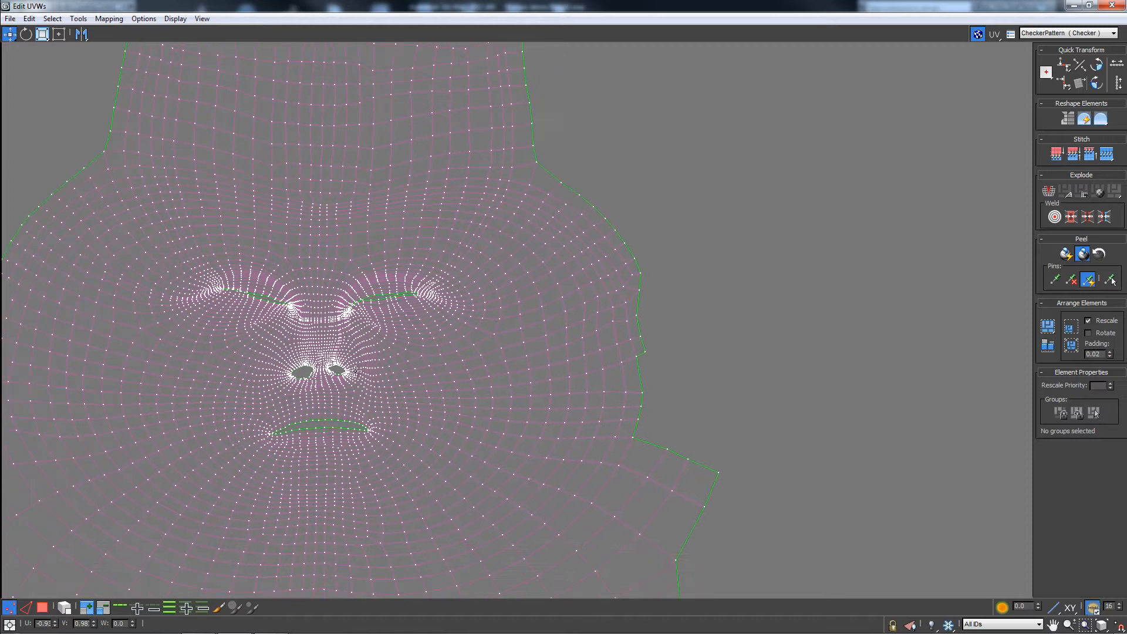
scroll(374, 420, "down", 2)
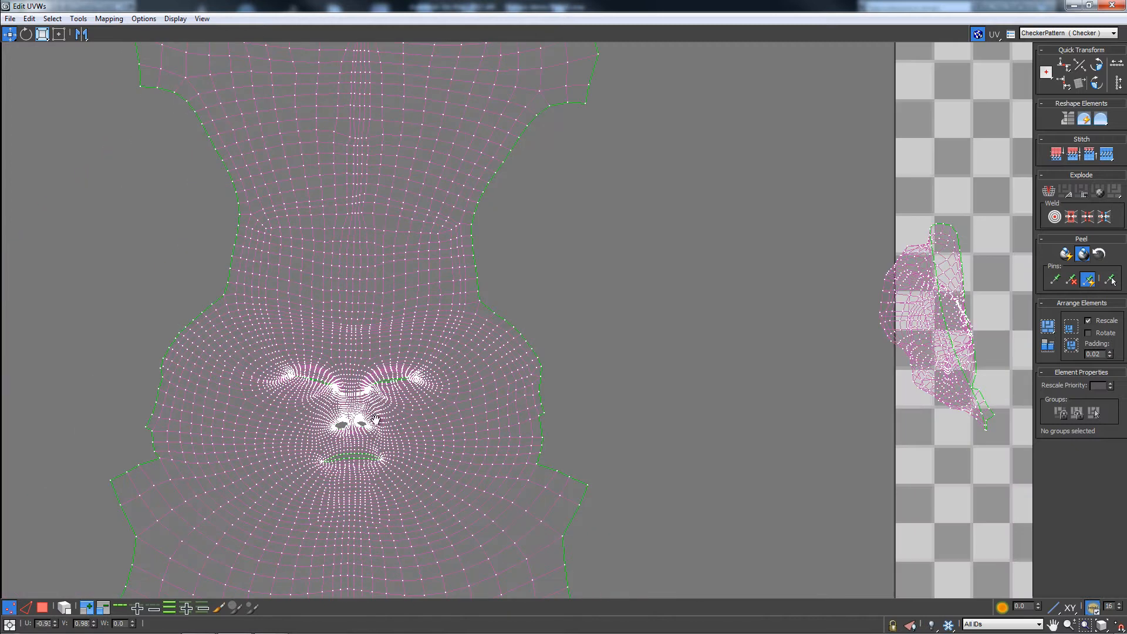
scroll(375, 420, "down", 2)
scroll(369, 404, "up", 1)
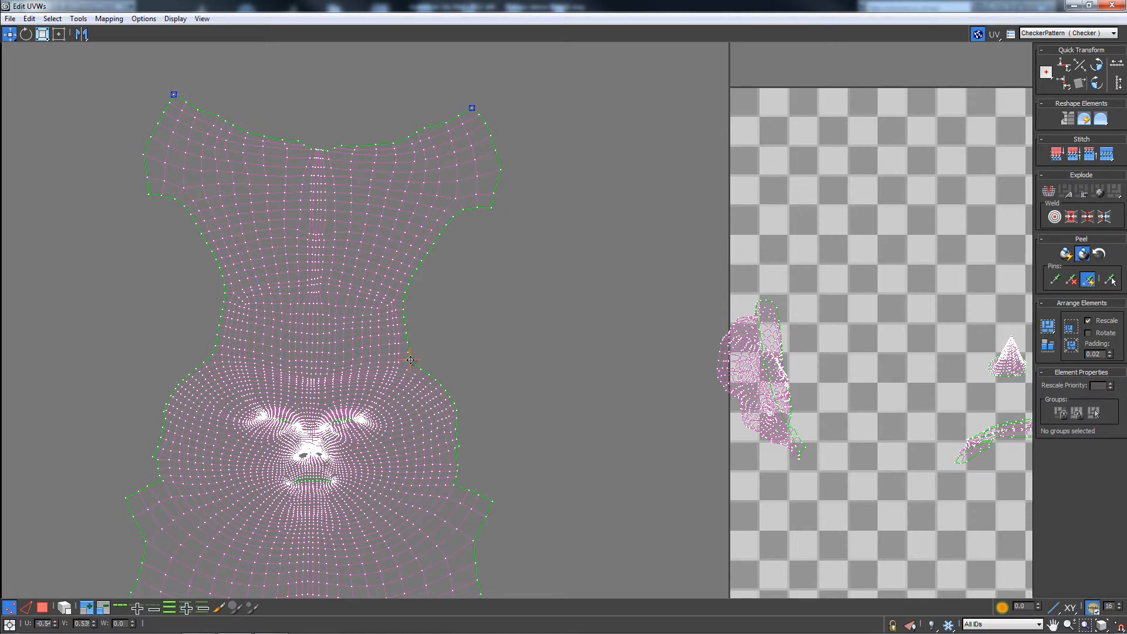
left_click_drag(410, 360, 402, 346)
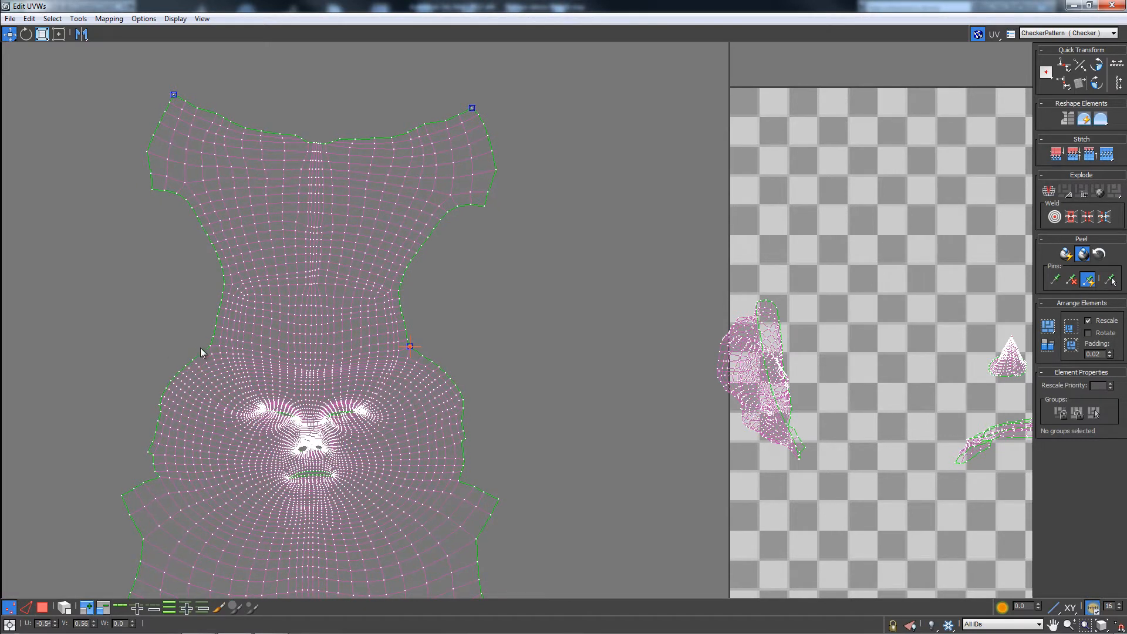
left_click_drag(209, 345, 198, 353)
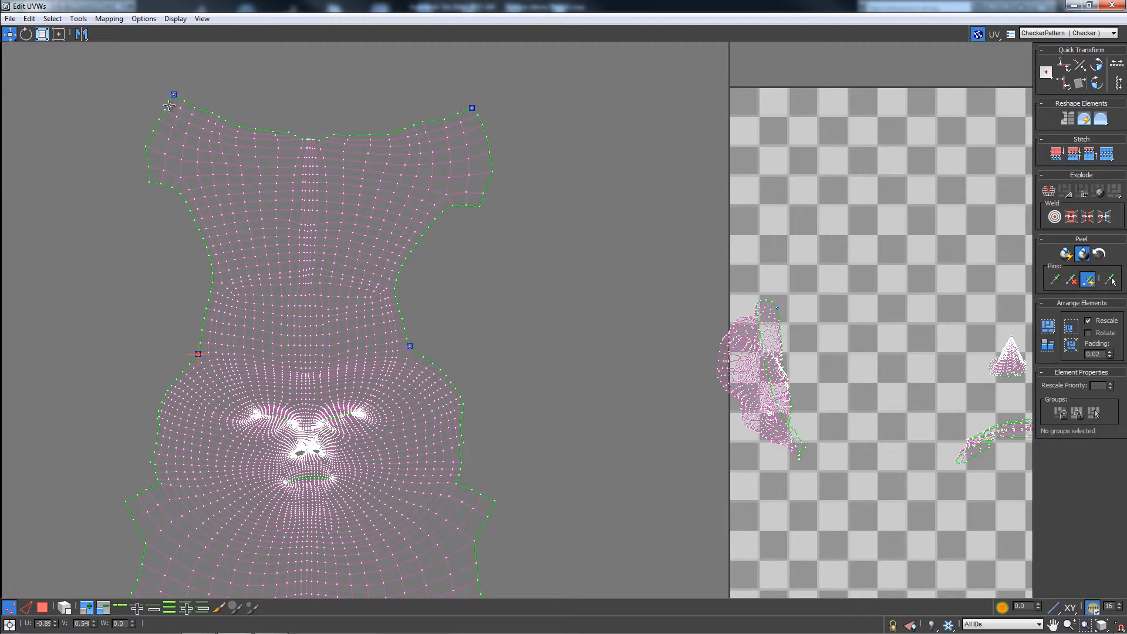
left_click(173, 95)
left_click_drag(166, 99, 149, 110)
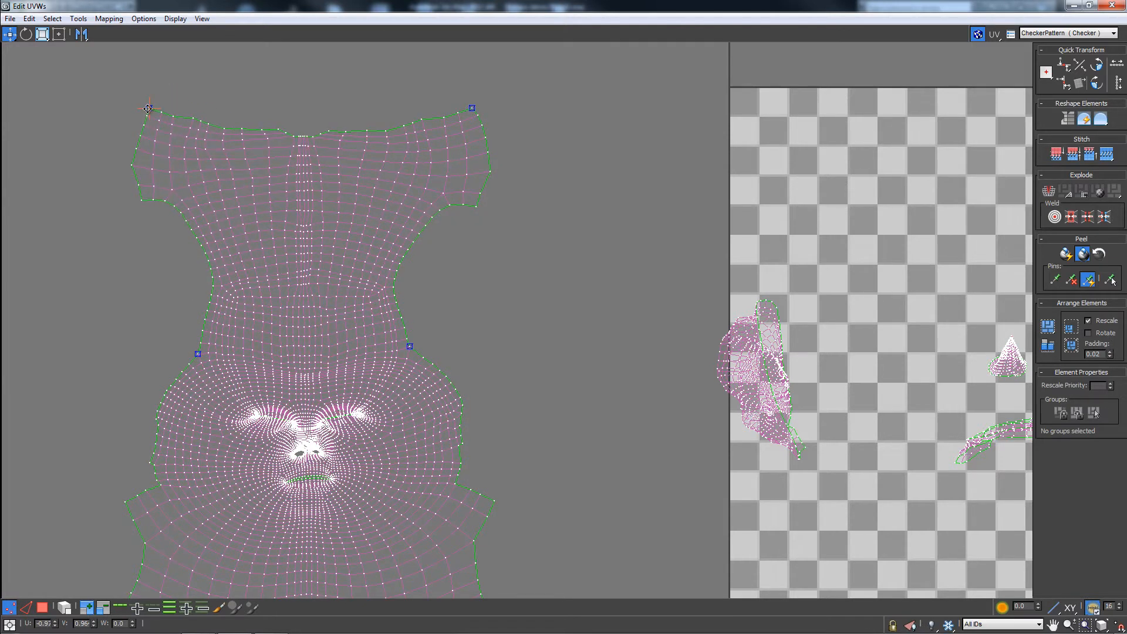
Inspect the eye area up close and try to pull a vertex above the outer corner of the right-hand eye down and inward
scroll(329, 411, "up", 10)
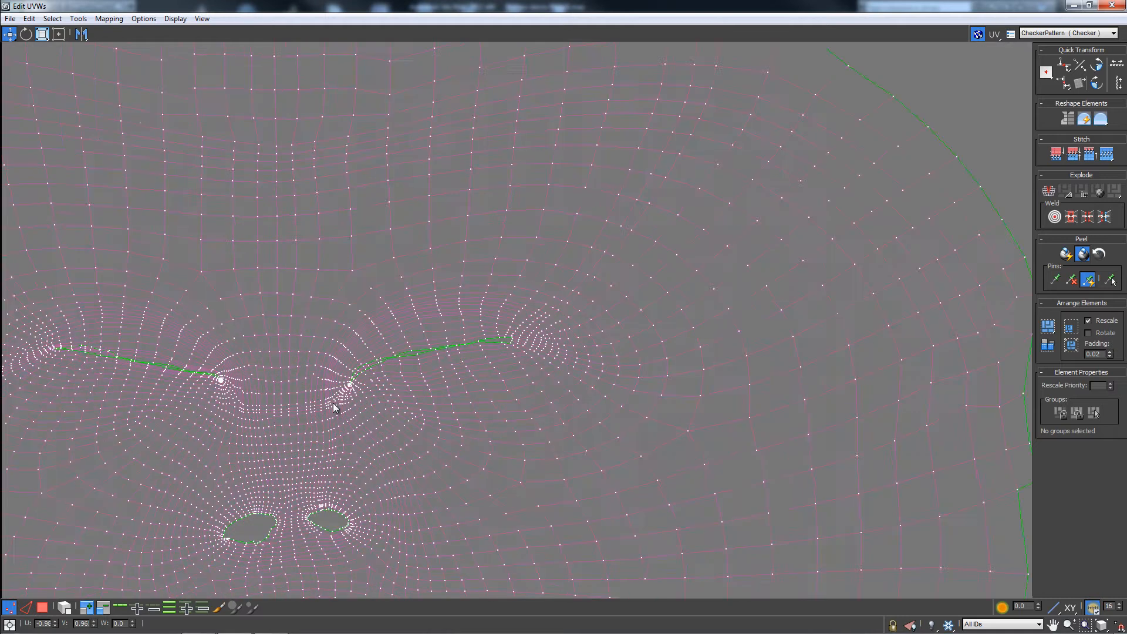
scroll(430, 390, "up", 4)
scroll(358, 350, "down", 10)
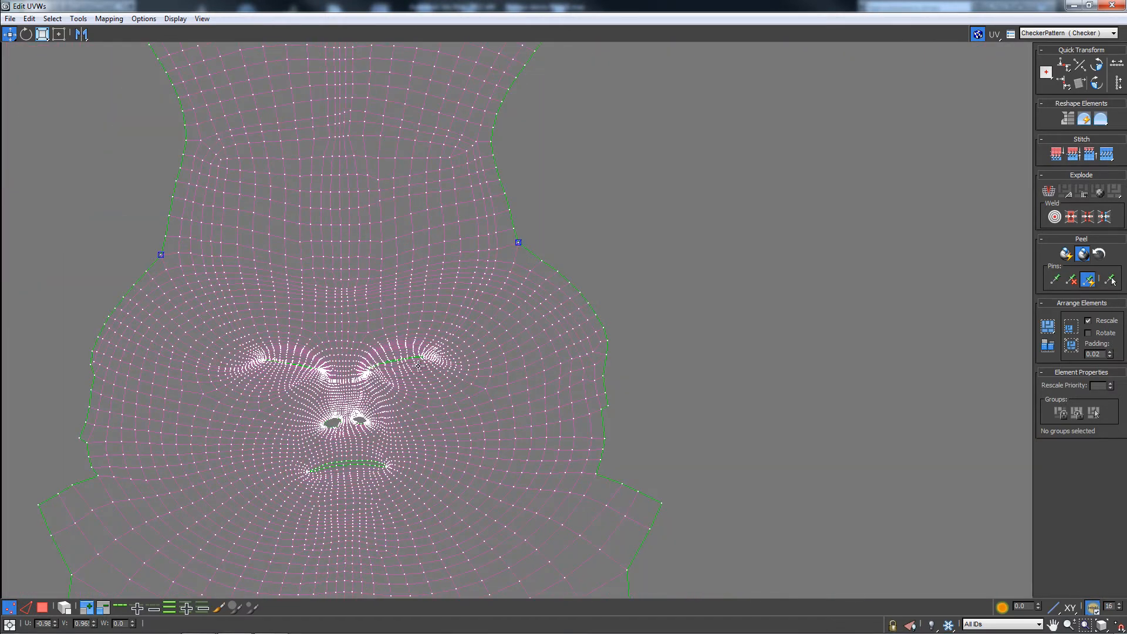
scroll(402, 388, "up", 5)
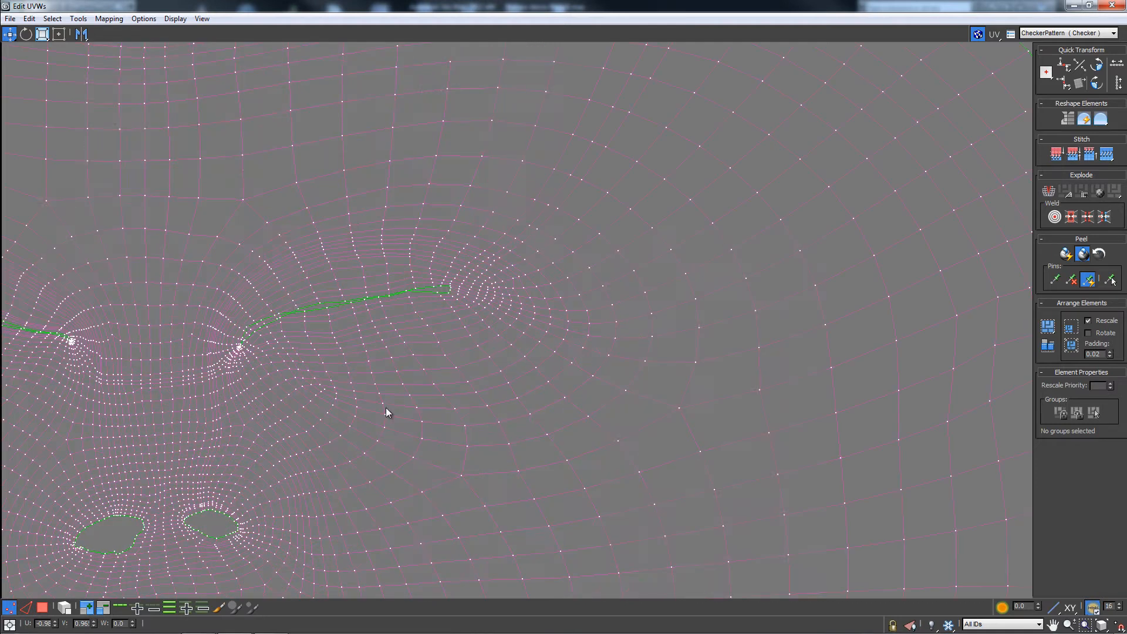
scroll(404, 294, "down", 4)
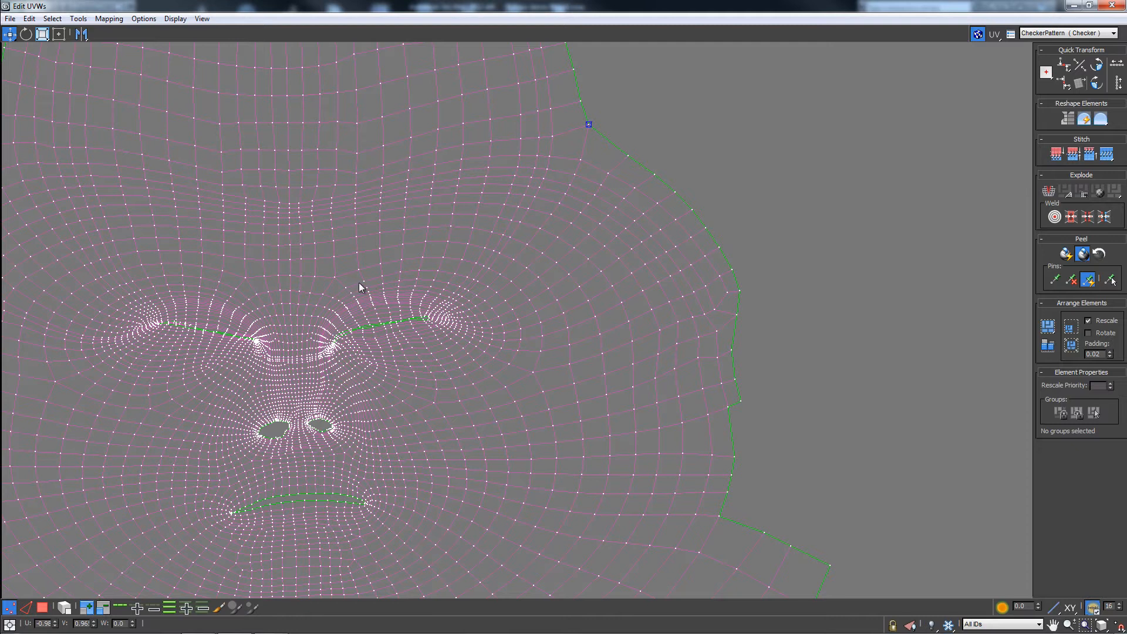
left_click(514, 260)
left_click_drag(524, 266, 510, 287)
scroll(441, 354, "down", 3)
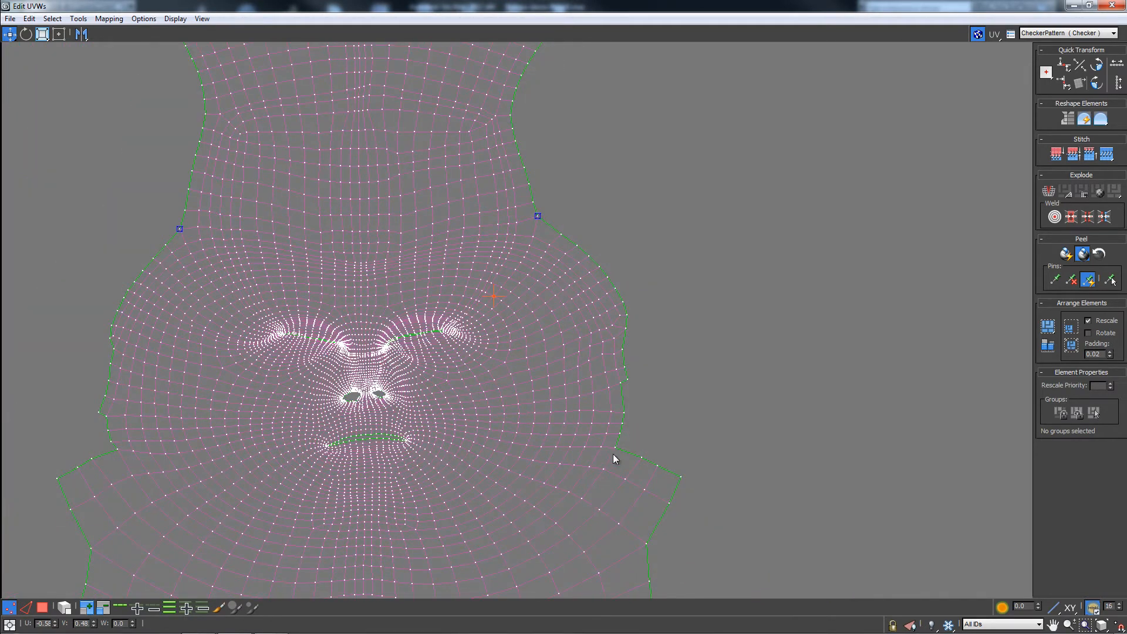
Pull the border notch vertices beside the jaw down to about V 0.28, and even out the forehead pins near V 0.56
middle_click_drag(604, 427, 609, 406)
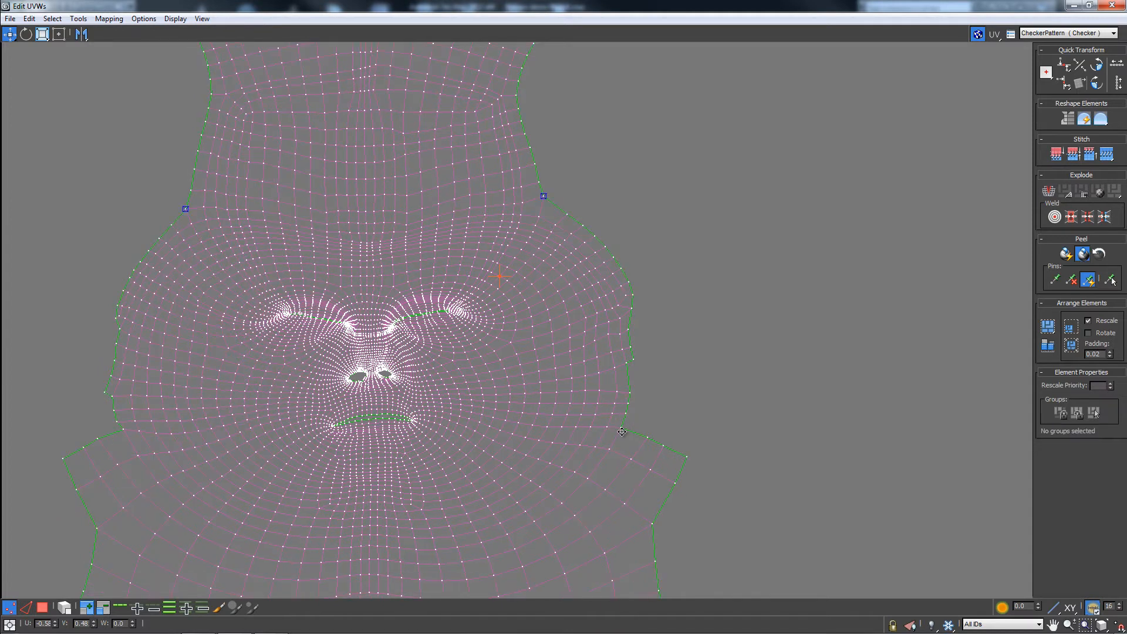
left_click_drag(622, 432, 616, 472)
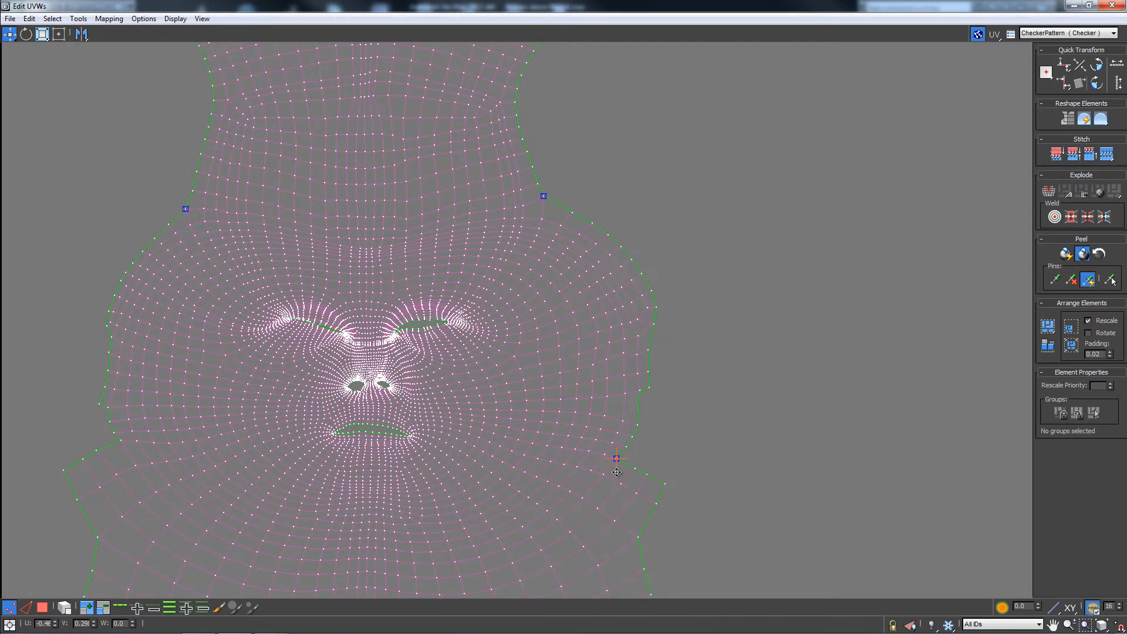
middle_click_drag(306, 450, 352, 409)
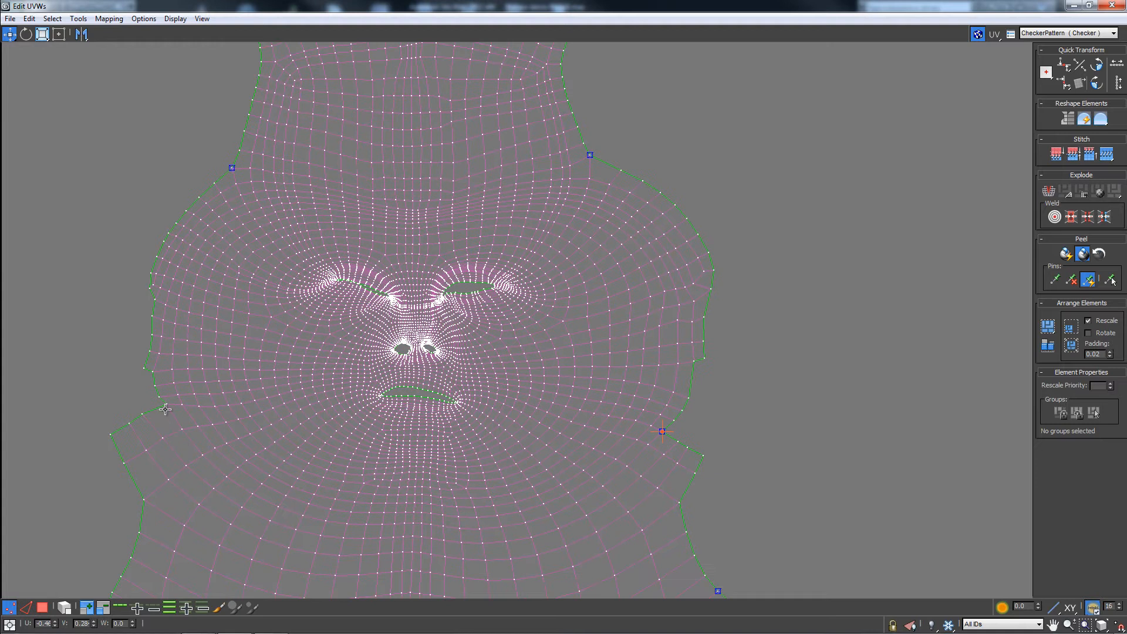
left_click_drag(167, 410, 186, 438)
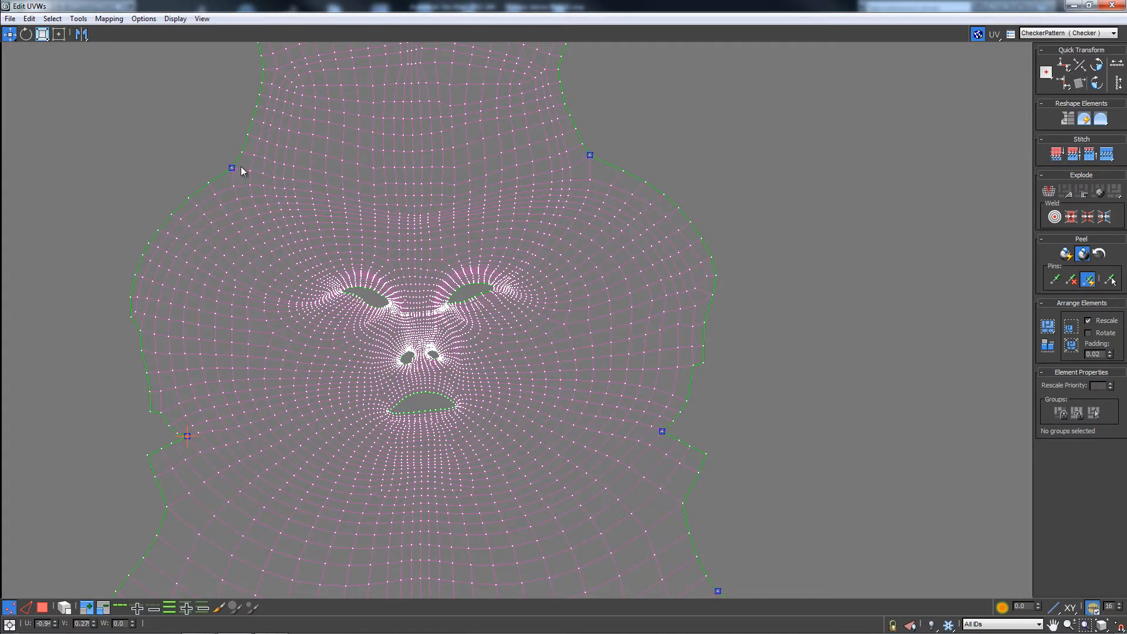
mouse_move(233, 168)
left_mouse_down()
mouse_move(242, 153)
mouse_move(232, 156)
left_mouse_up()
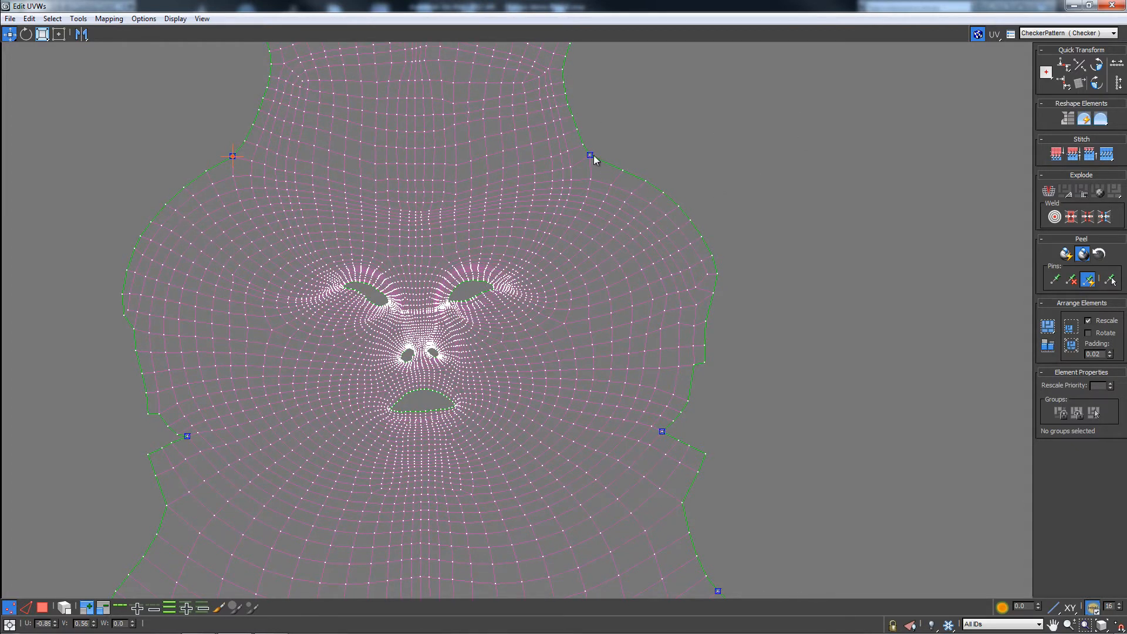
left_click_drag(591, 154, 608, 150)
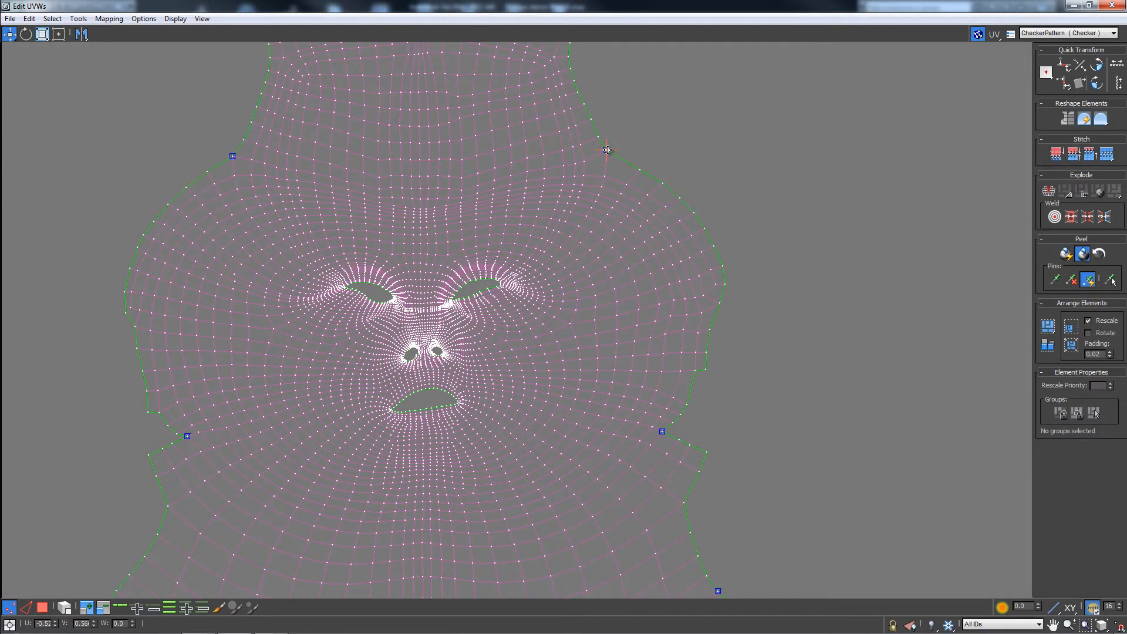
Move the head shell's upper left corner pin slightly outward to about U -1.0, V 0.97
middle_click_drag(667, 244, 690, 302)
scroll(691, 301, "down", 2)
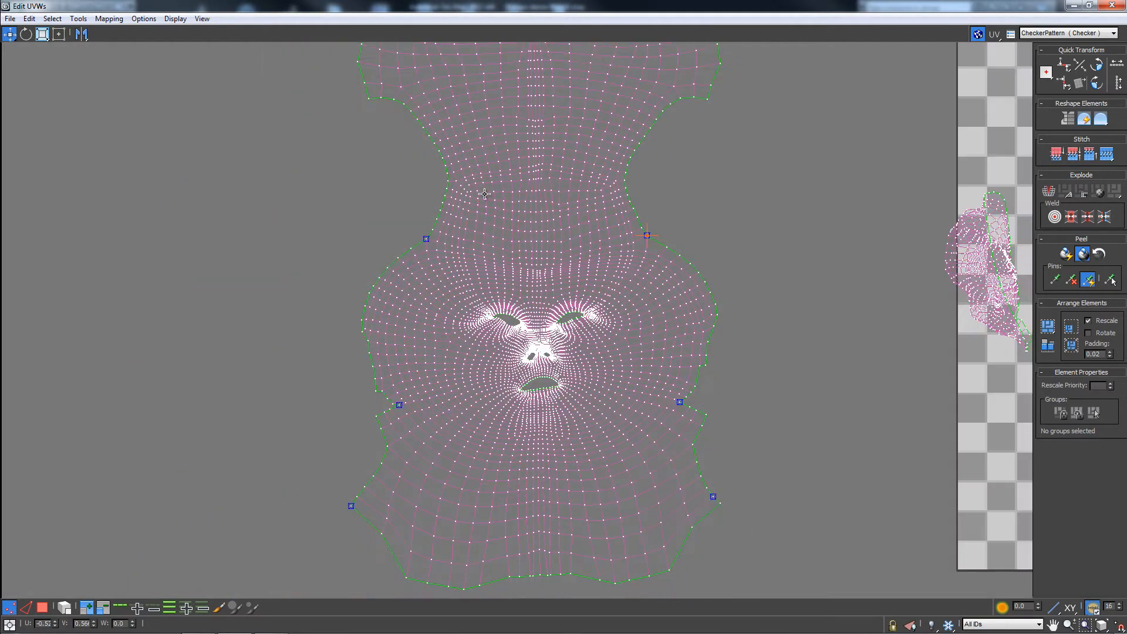
scroll(484, 193, "down", 2)
middle_click_drag(483, 189, 466, 215)
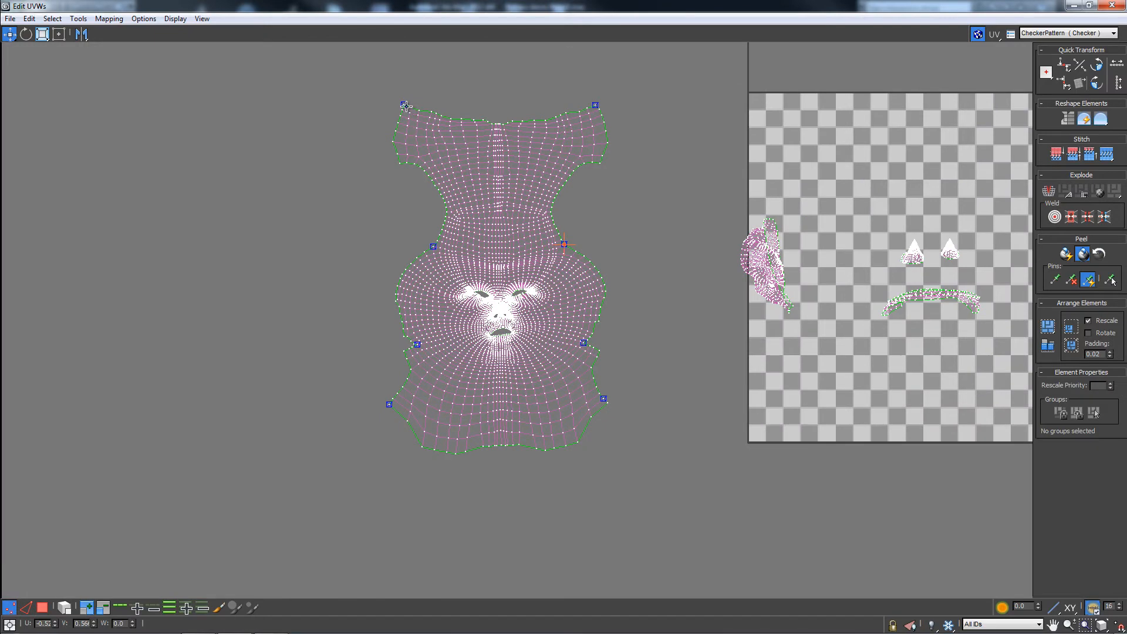
left_click_drag(404, 105, 396, 103)
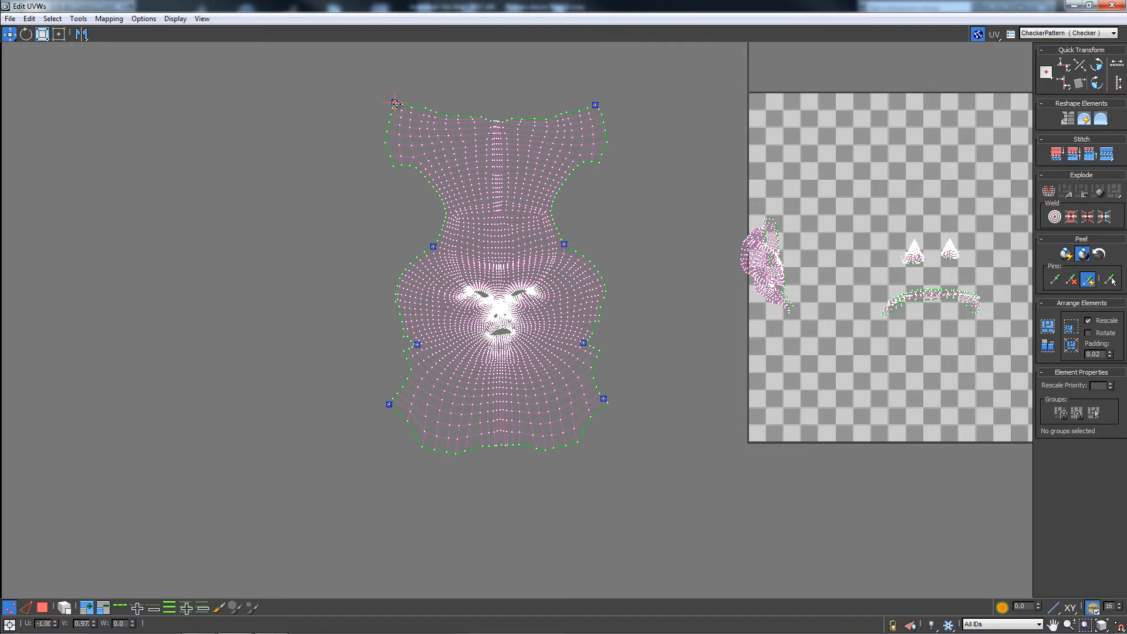
At edge level, select an edge on the lower rim of the right-hand eye opening and expand it to an edge loop
scroll(516, 246, "up", 8)
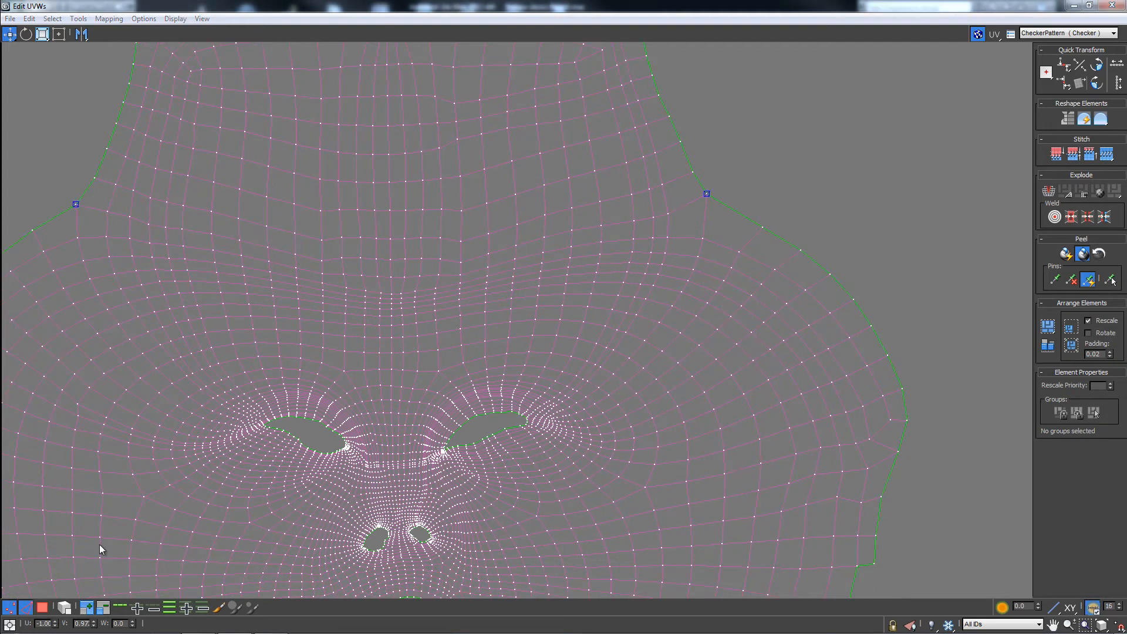
key("2")
middle_click_drag(478, 422, 478, 403)
scroll(478, 403, "up", 4)
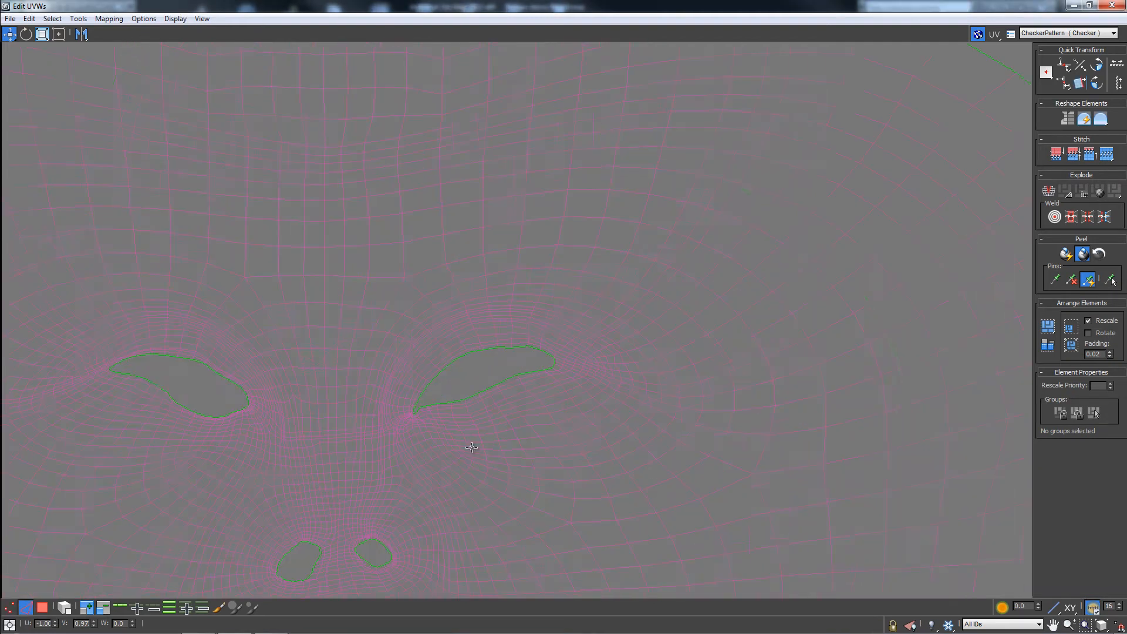
left_click(474, 382)
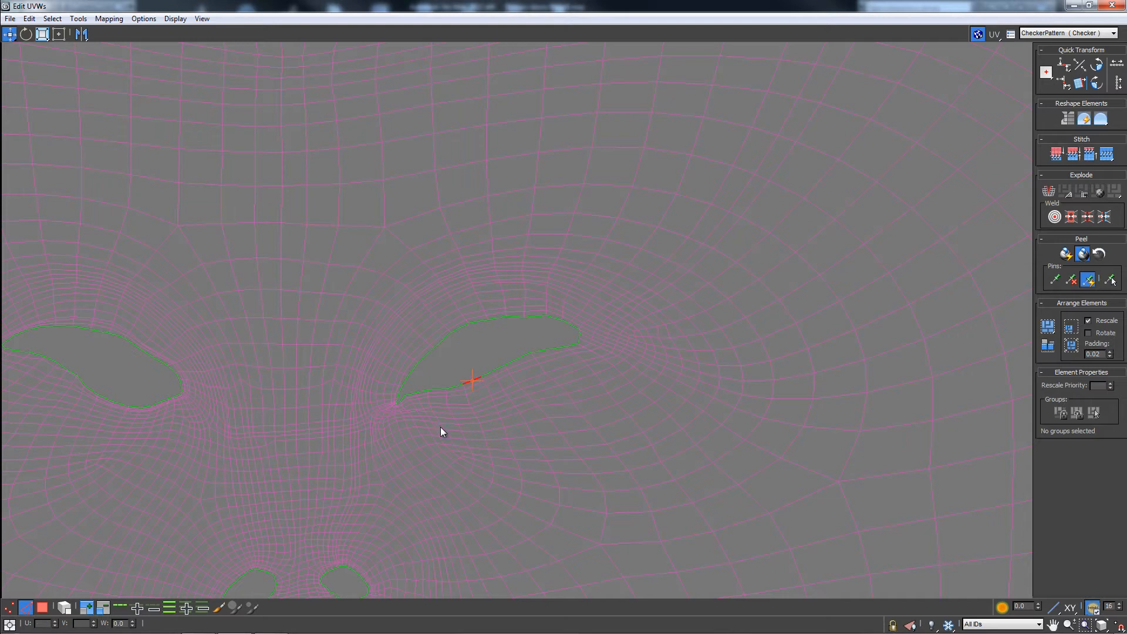
left_click(134, 611)
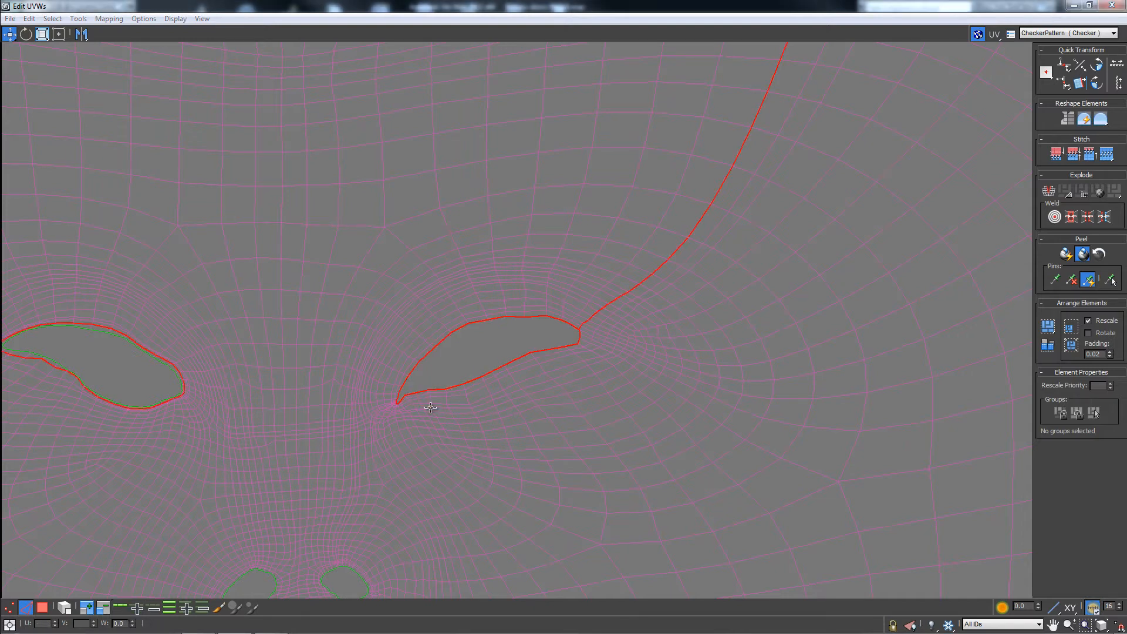
Deselect the loop's stray edges across the forehead and beside the outer eye corners, keeping the eye rims selected
scroll(482, 423, "down", 6)
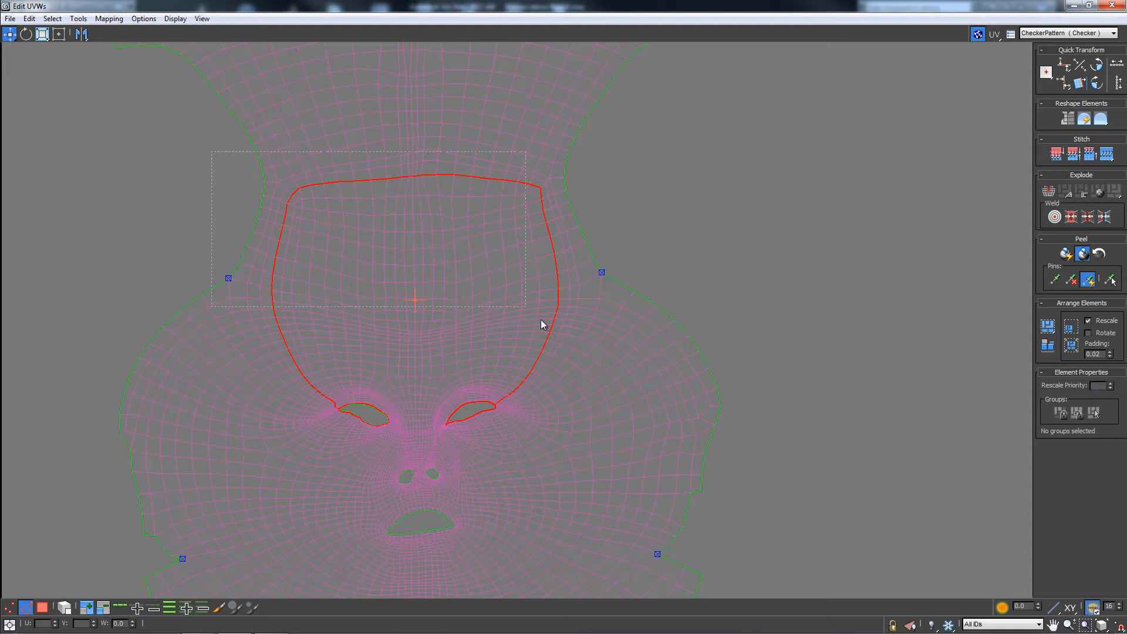
left_click_drag(541, 320, 580, 373, "alt")
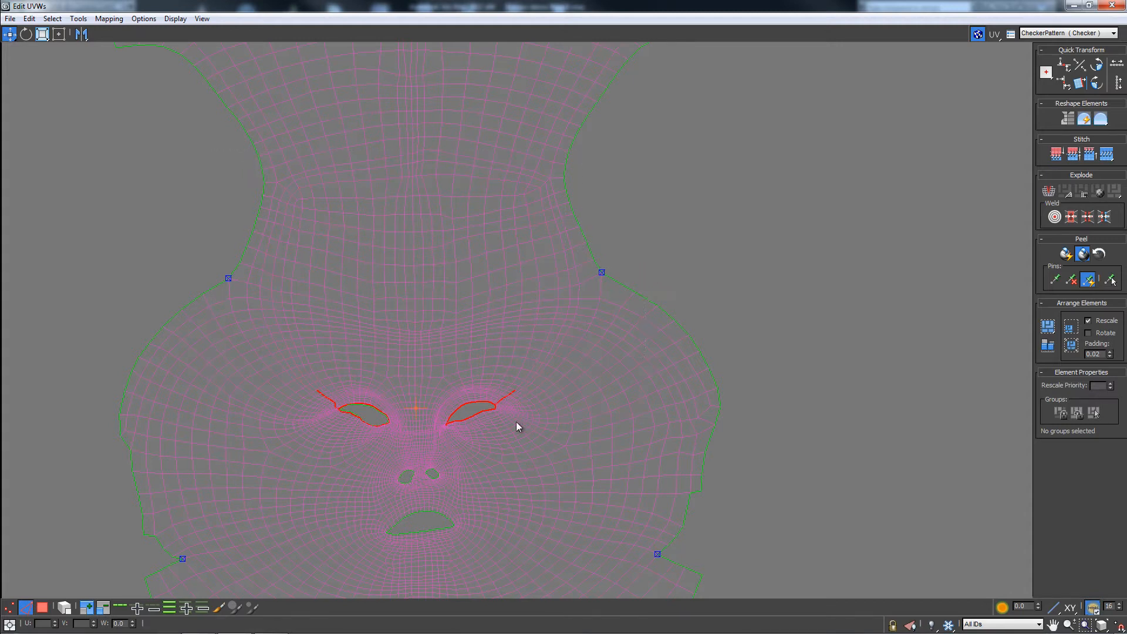
left_click_drag(504, 409, 498, 407)
left_click_drag(296, 362, 340, 414, "alt")
scroll(510, 443, "up", 5)
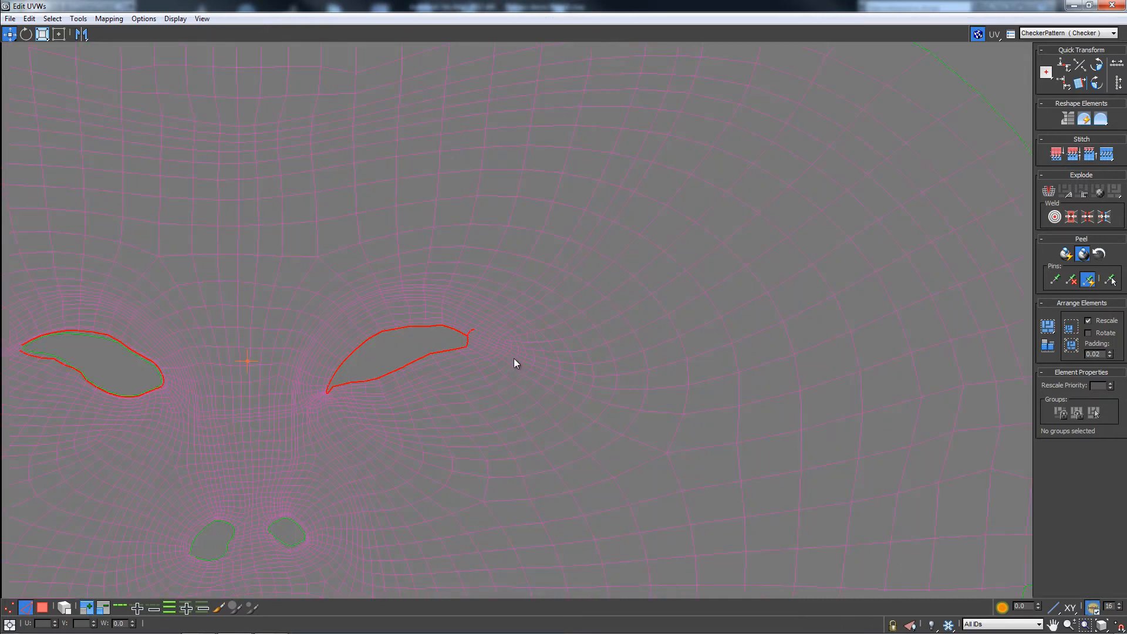
left_click_drag(467, 336, 468, 336, "alt")
Remove the left-hand eye opening's rim from the edge selection
middle_click_drag(360, 353, 530, 368)
scroll(328, 411, "up", 2)
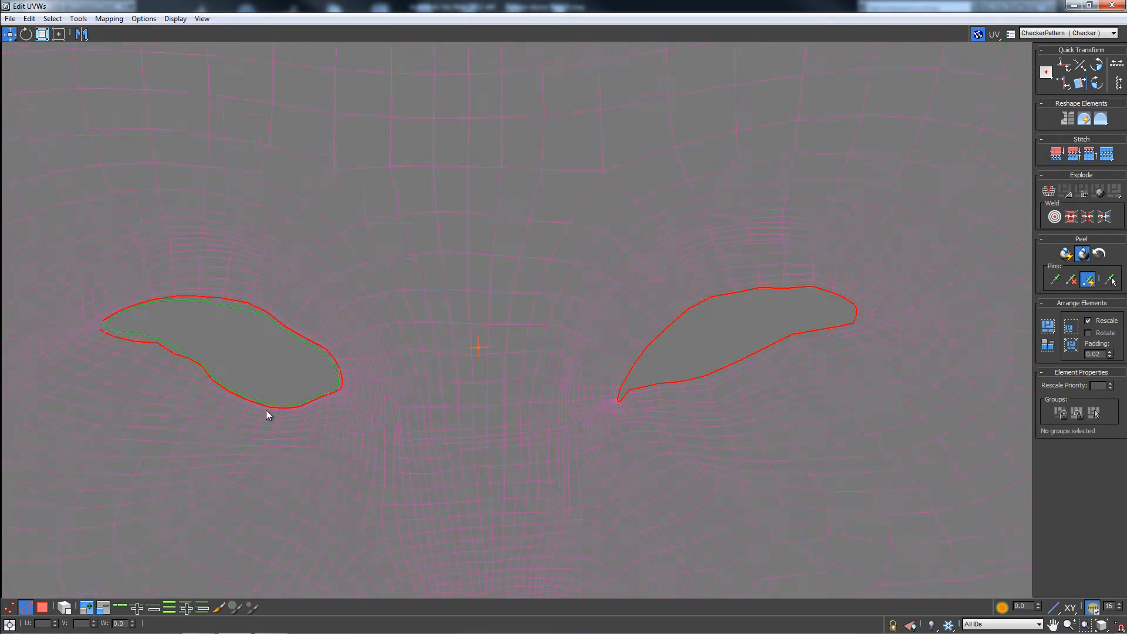
middle_click_drag(266, 413, 460, 438)
scroll(413, 439, "up", 4)
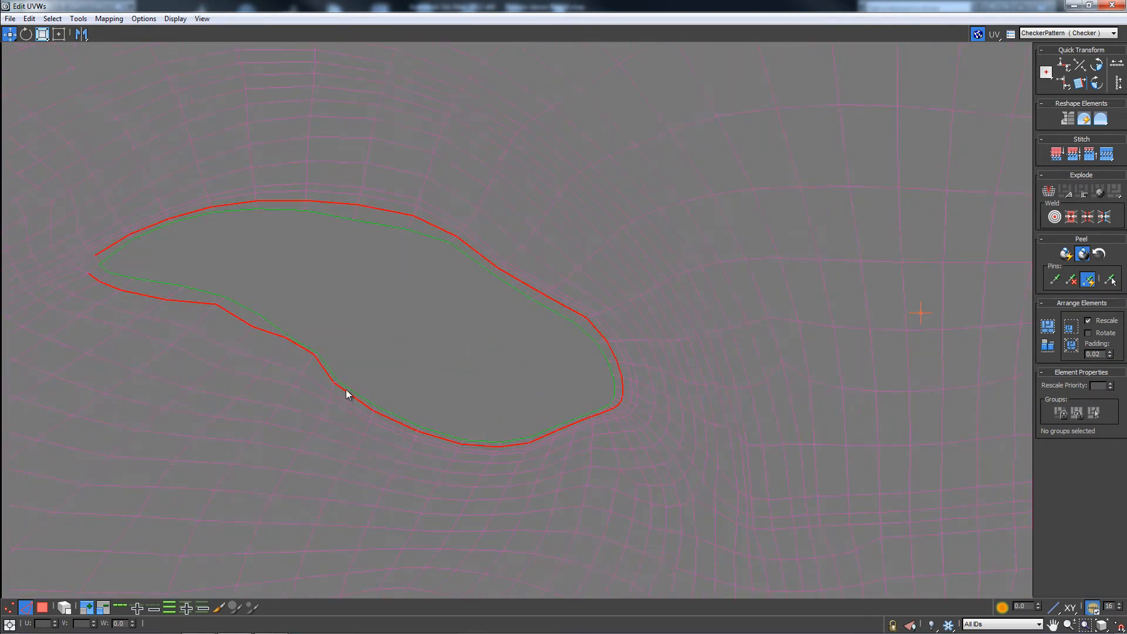
scroll(390, 388, "down", 2)
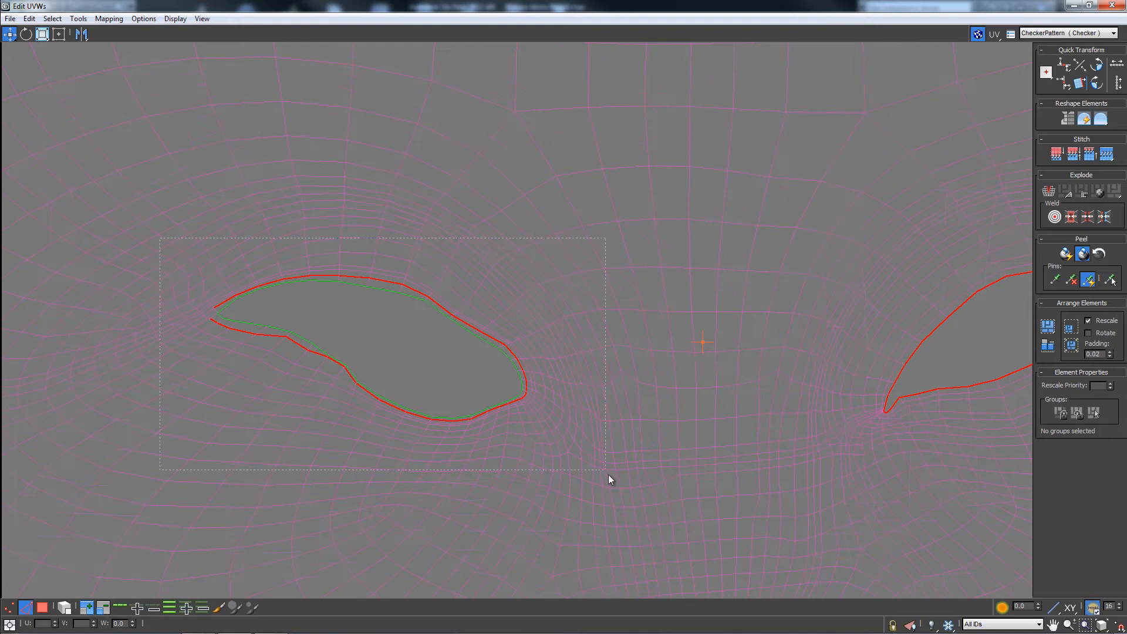
left_click_drag(608, 474, 605, 473, "alt")
Convert the right-hand eye rim's edge selection to a vertex selection
middle_click_drag(719, 404, 505, 437)
scroll(592, 428, "down", 2)
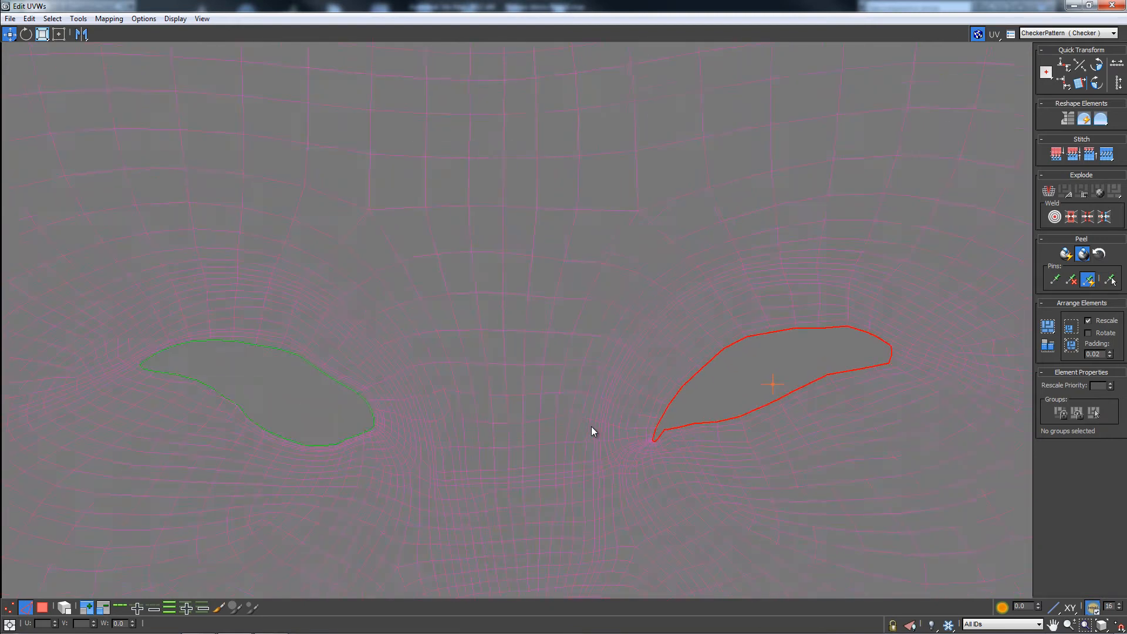
left_click(48, 18)
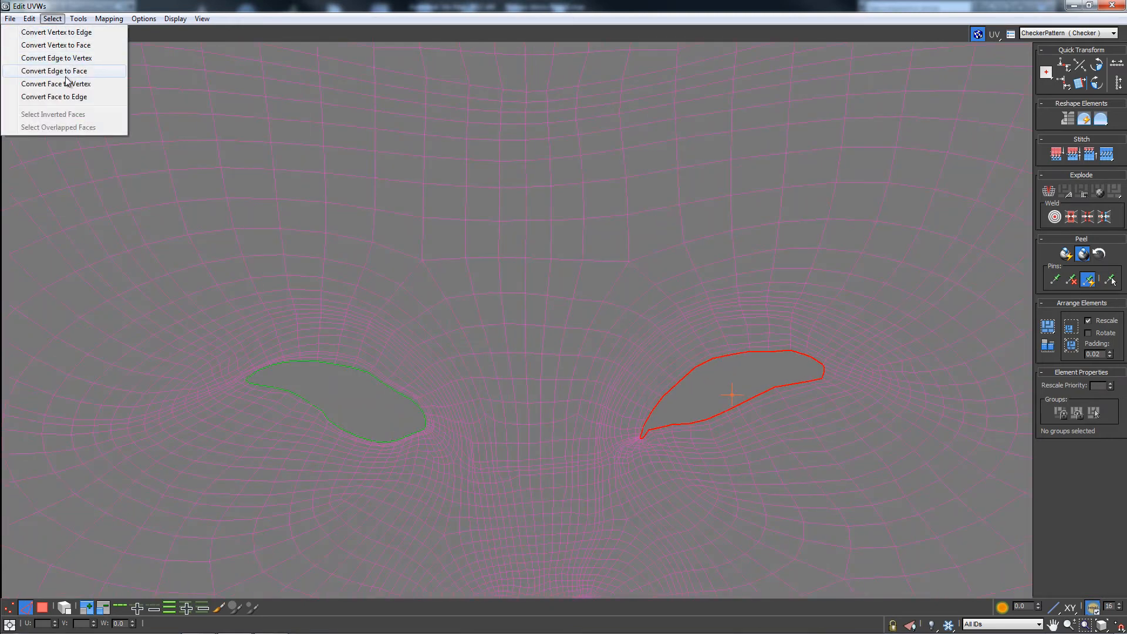
left_click(84, 63)
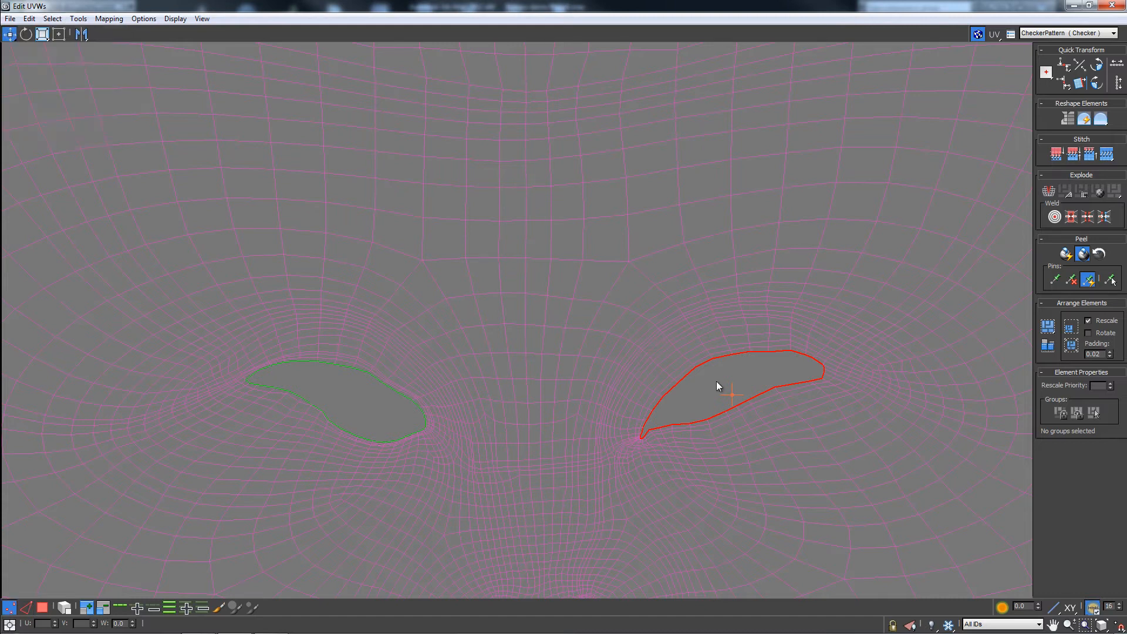
middle_click_drag(654, 385, 642, 361)
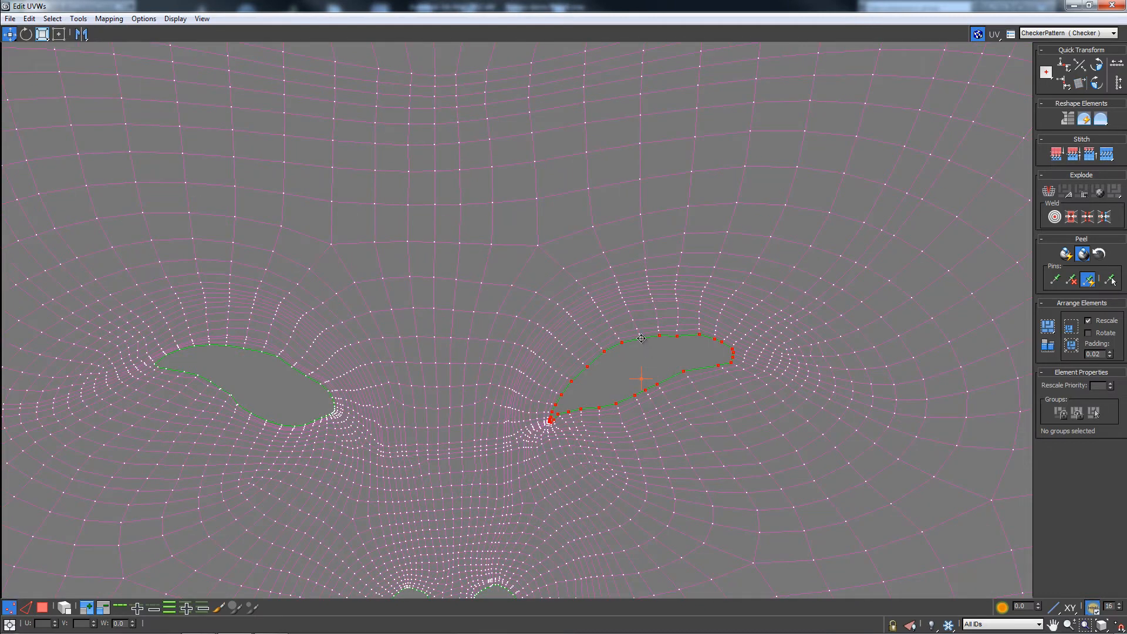
Move the right-hand eye rim slightly to pin its vertices, and rotate it clockwise until the opening sits roughly level
left_click_drag(642, 338, 660, 340)
key("e")
scroll(645, 385, "down", 7)
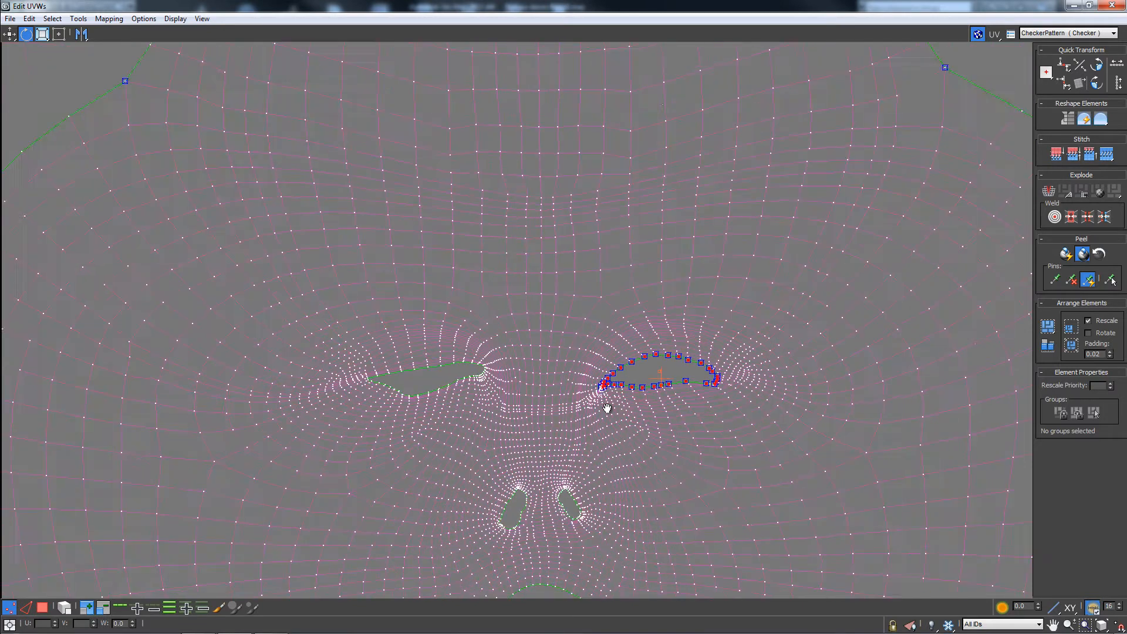
At edge level, select an edge on the upper rim of the left-hand eye opening and expand it to an edge loop
middle_click_drag(580, 402, 569, 317)
scroll(566, 331, "up", 4)
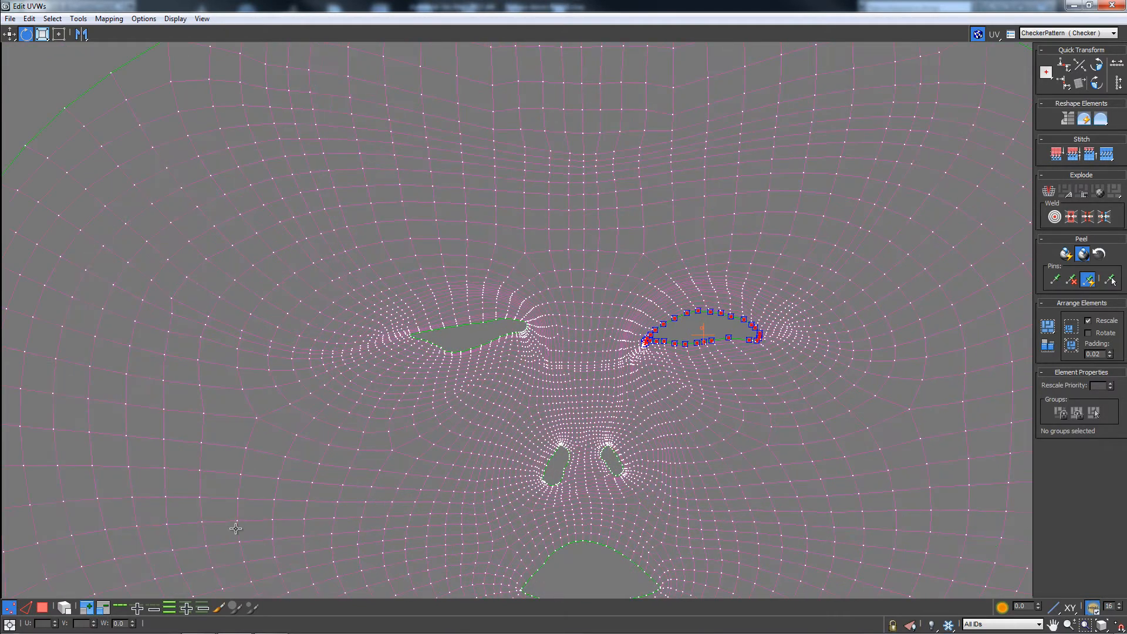
key("2")
middle_click_drag(466, 370, 484, 407)
scroll(484, 406, "up", 3)
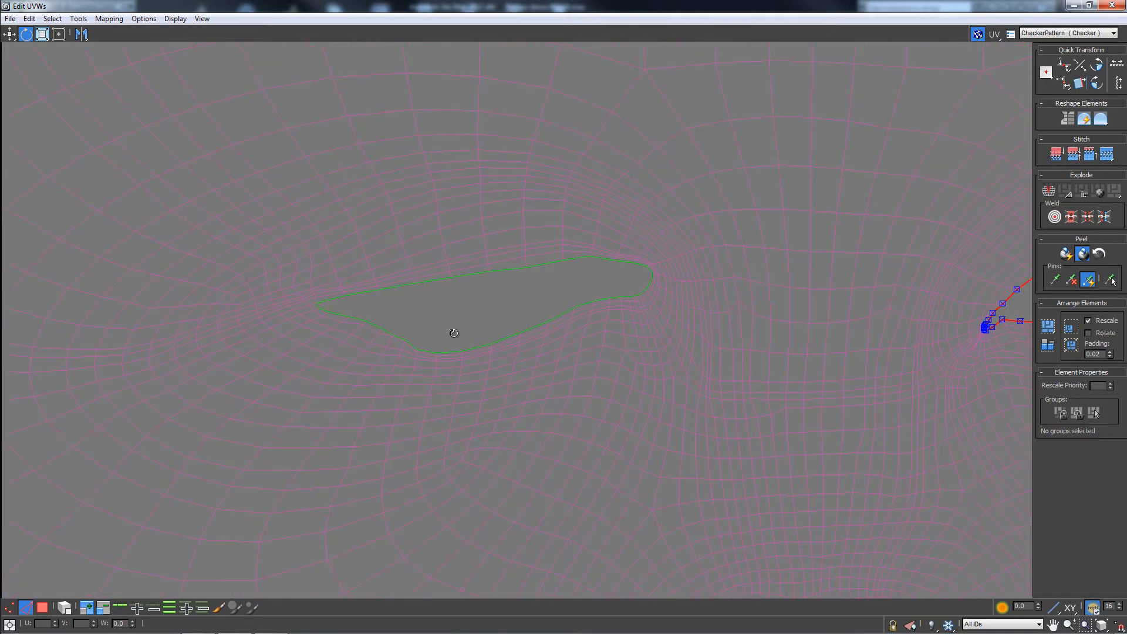
left_click(446, 285)
left_click(129, 612)
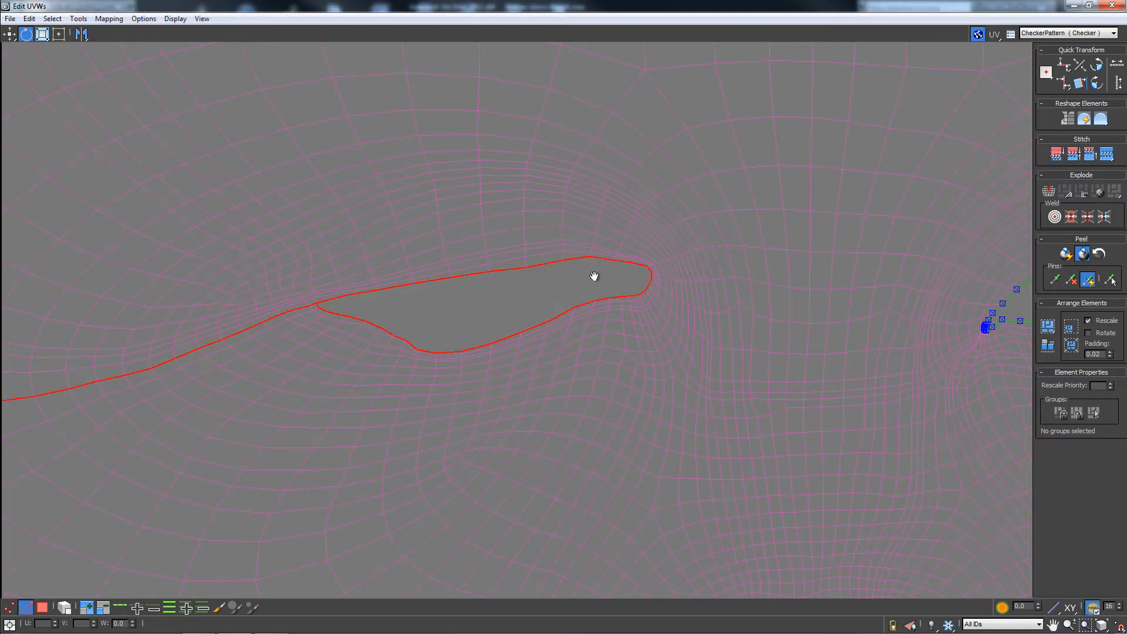
Deselect the loop's stray edges running from the left-hand eye's outer corner to the shell border
scroll(587, 305, "down", 8)
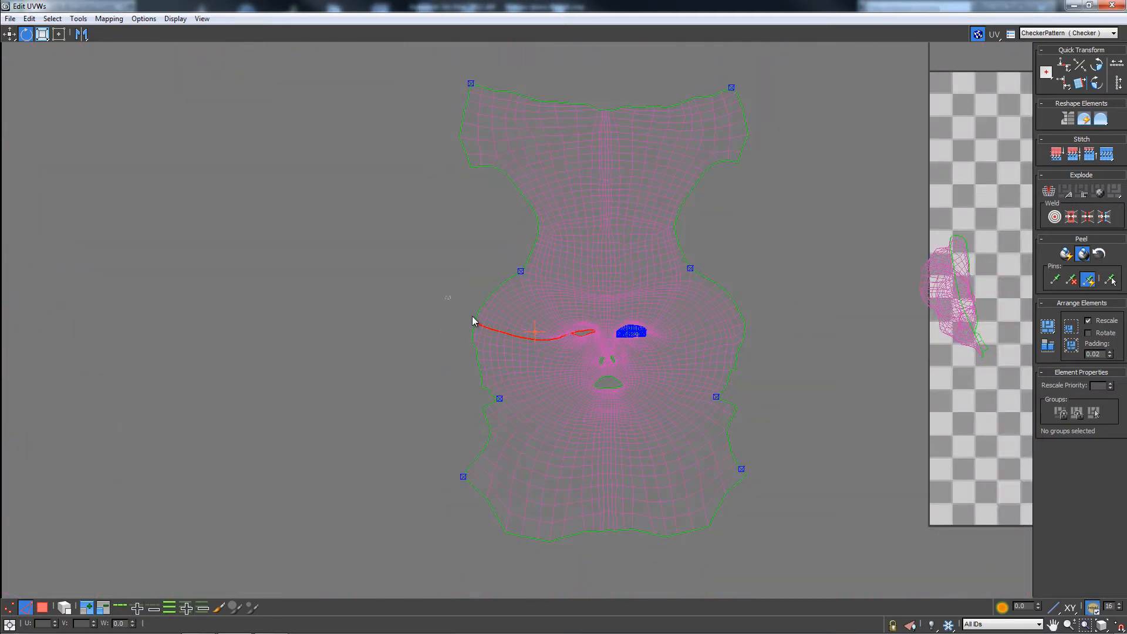
left_click_drag(564, 373, 567, 375, "alt")
scroll(567, 376, "up", 8)
scroll(561, 358, "up", 6)
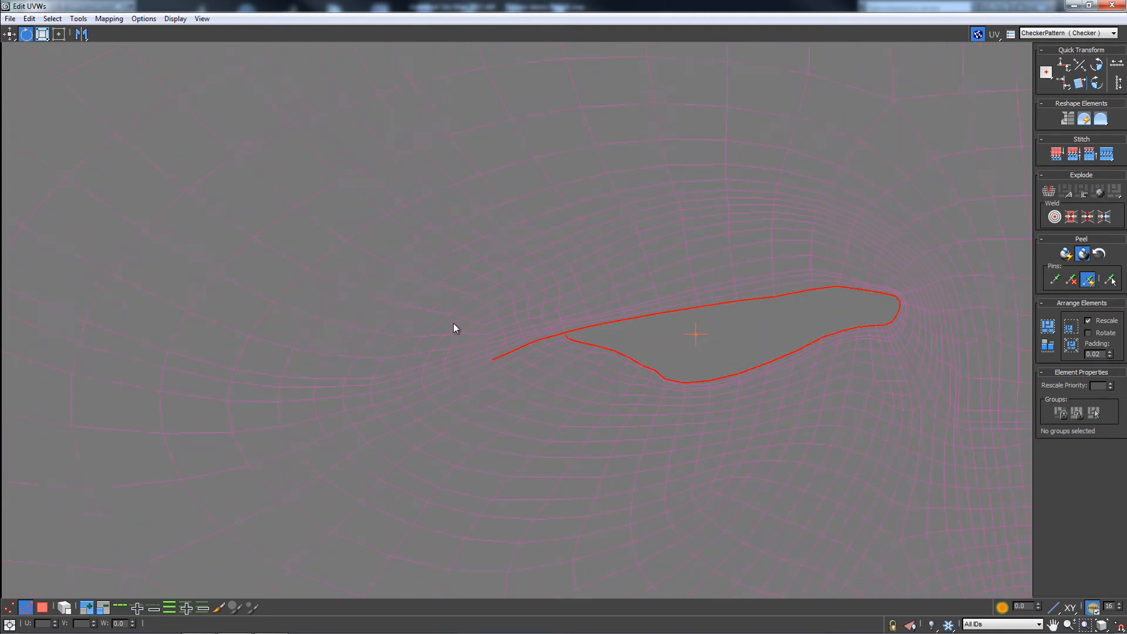
left_click_drag(557, 386, 559, 385, "alt")
Try to pin the left-hand eye rim by moving its edge loop slightly down and rotating it level
key("w")
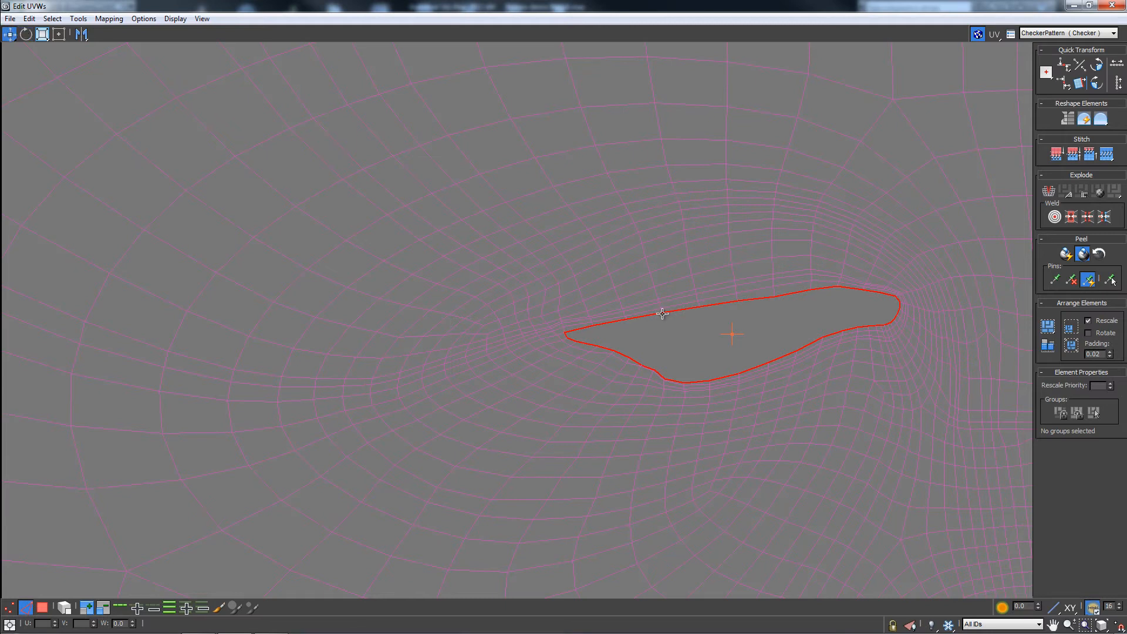
left_click_drag(663, 313, 664, 322)
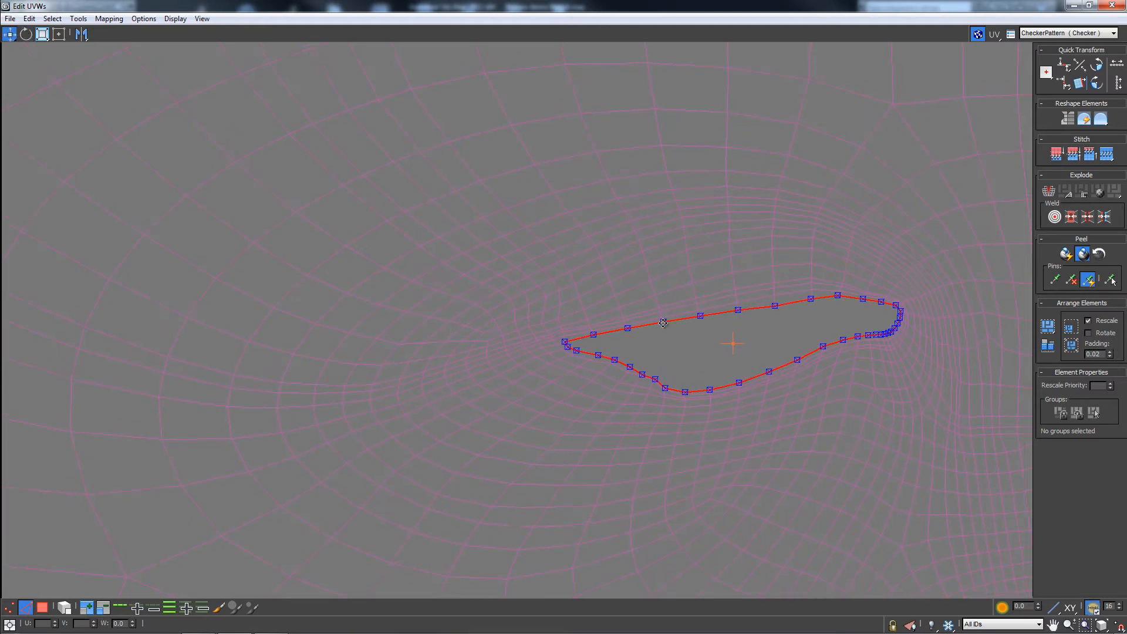
scroll(694, 345, "down", 2)
scroll(694, 345, "down", 1)
key("e")
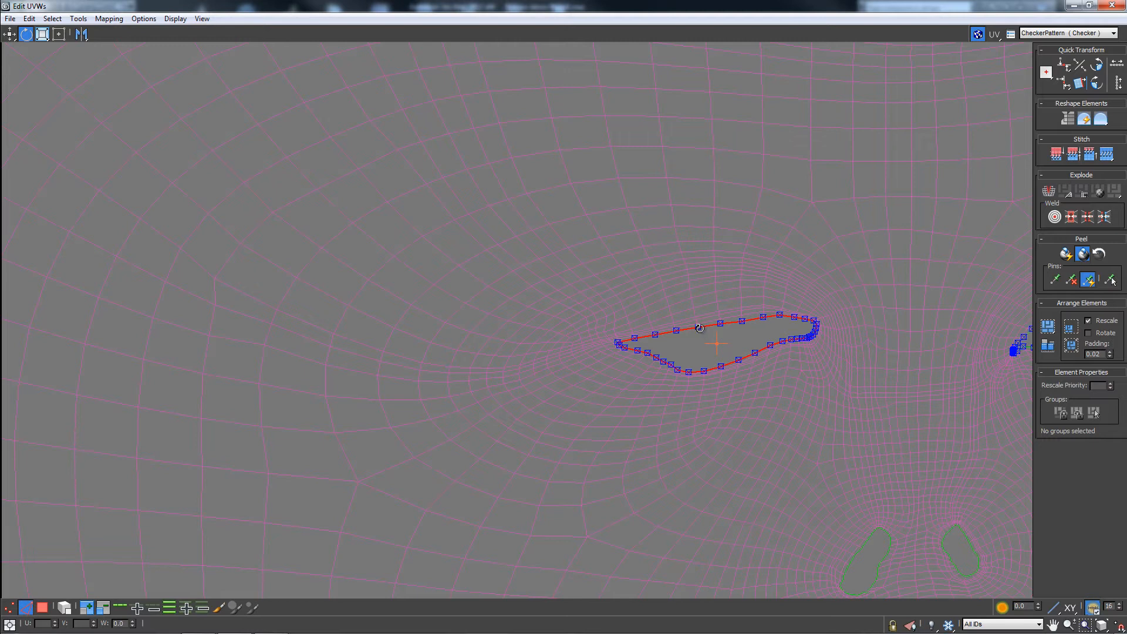
left_click_drag(700, 327, 700, 323)
scroll(640, 331, "down", 5)
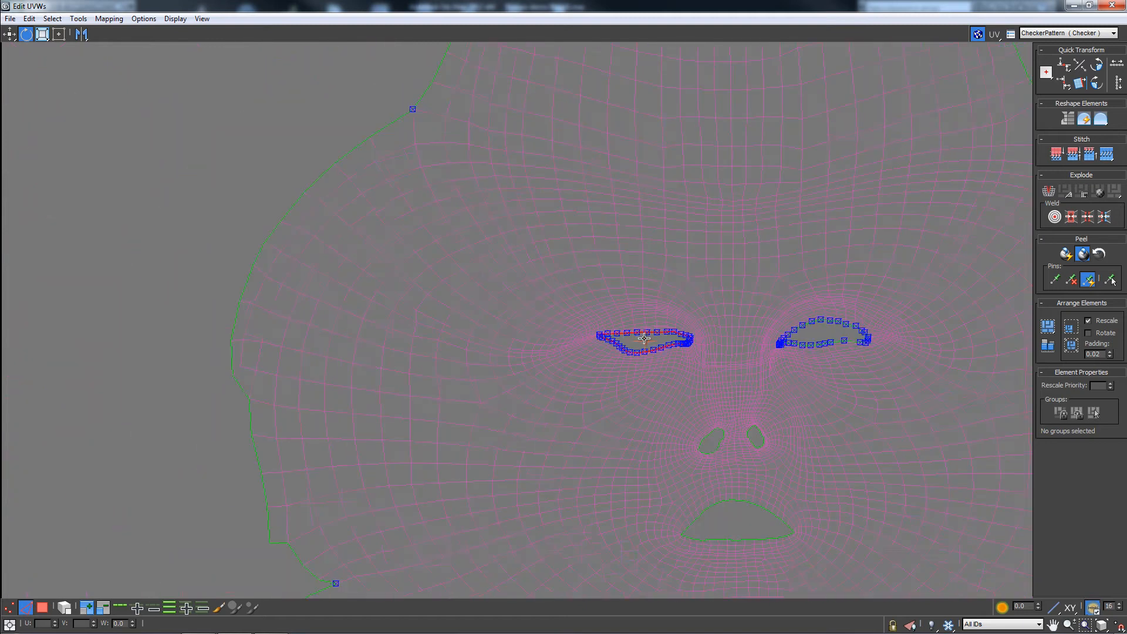
scroll(648, 368, "up", 2)
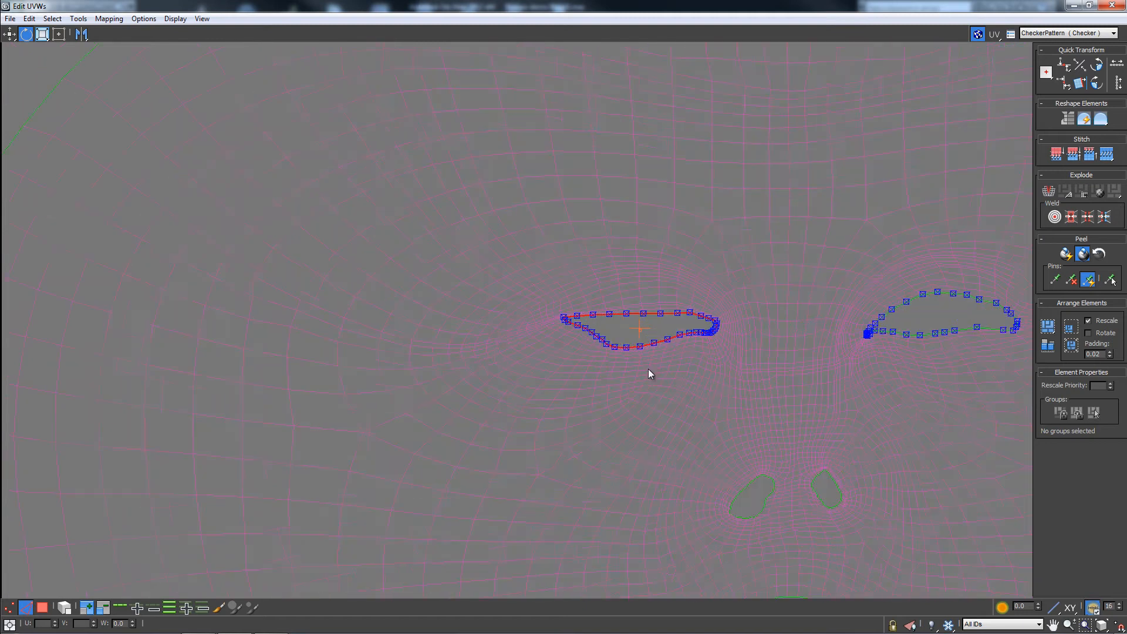
left_click(643, 320)
middle_click_drag(648, 319, 582, 355)
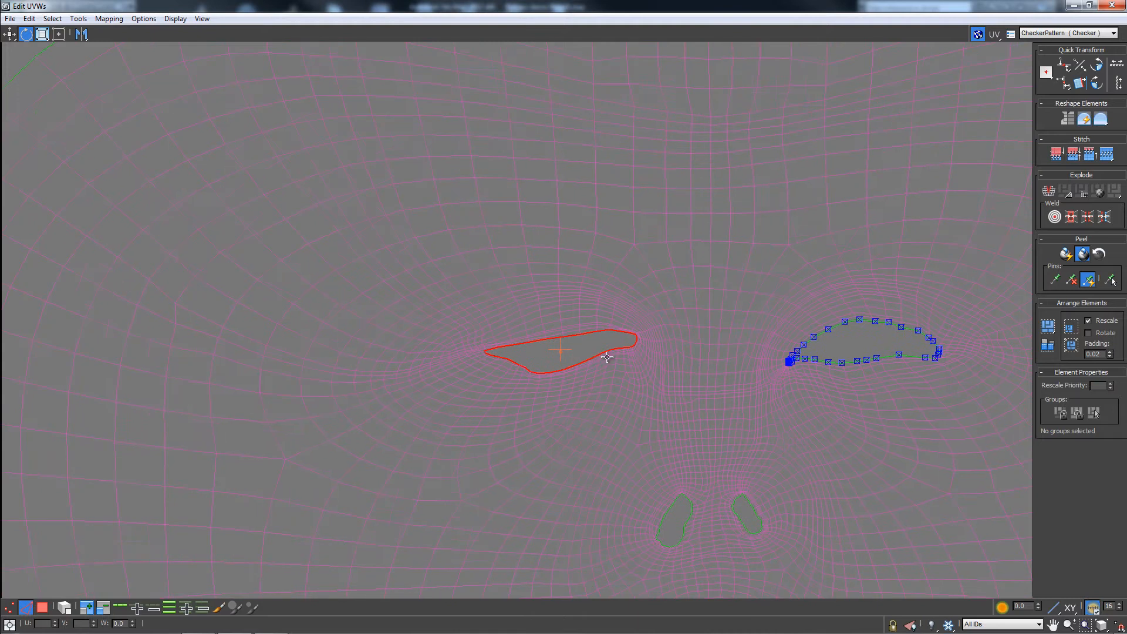
Try again to rotate the left-hand eye rim's edge loop, and undo the change
scroll(629, 352, "down", 3)
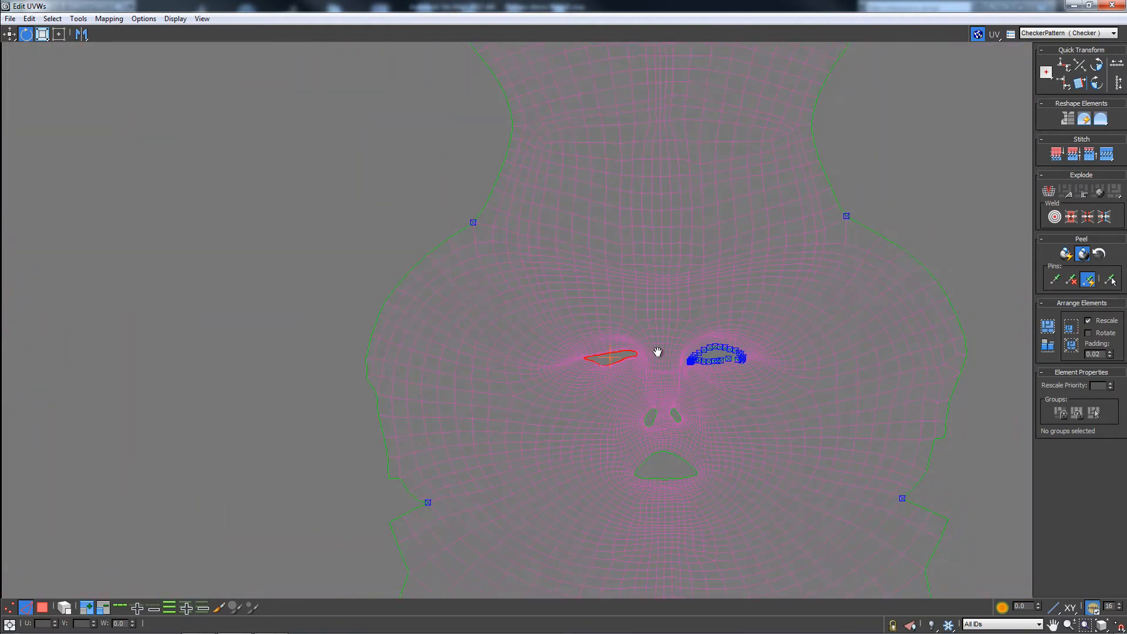
middle_click_drag(658, 350, 651, 309)
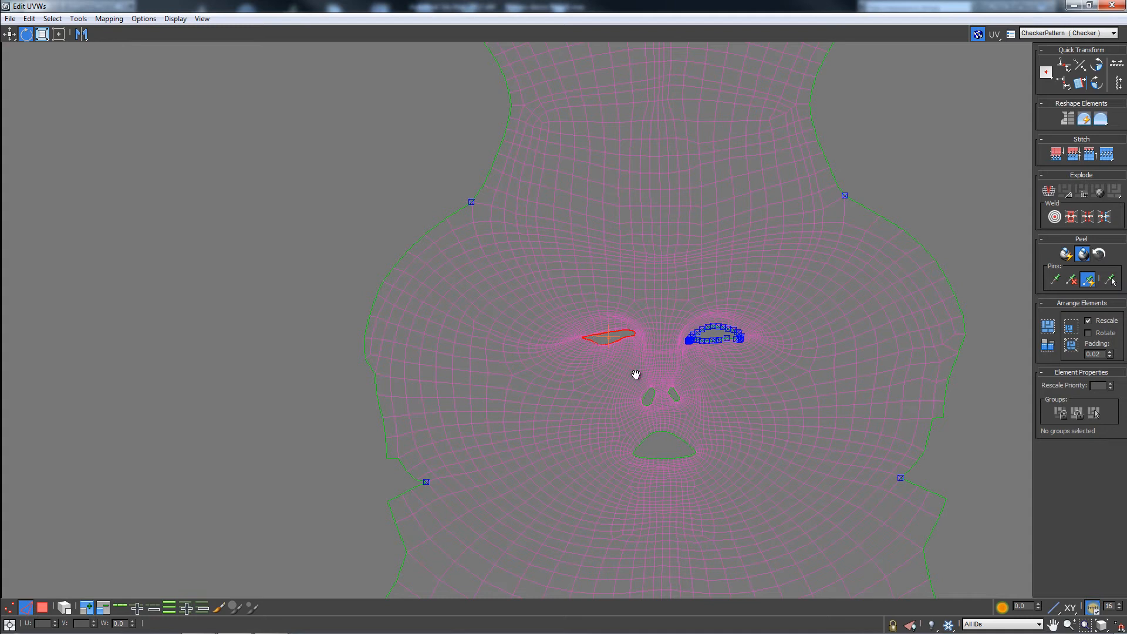
scroll(611, 359, "up", 2)
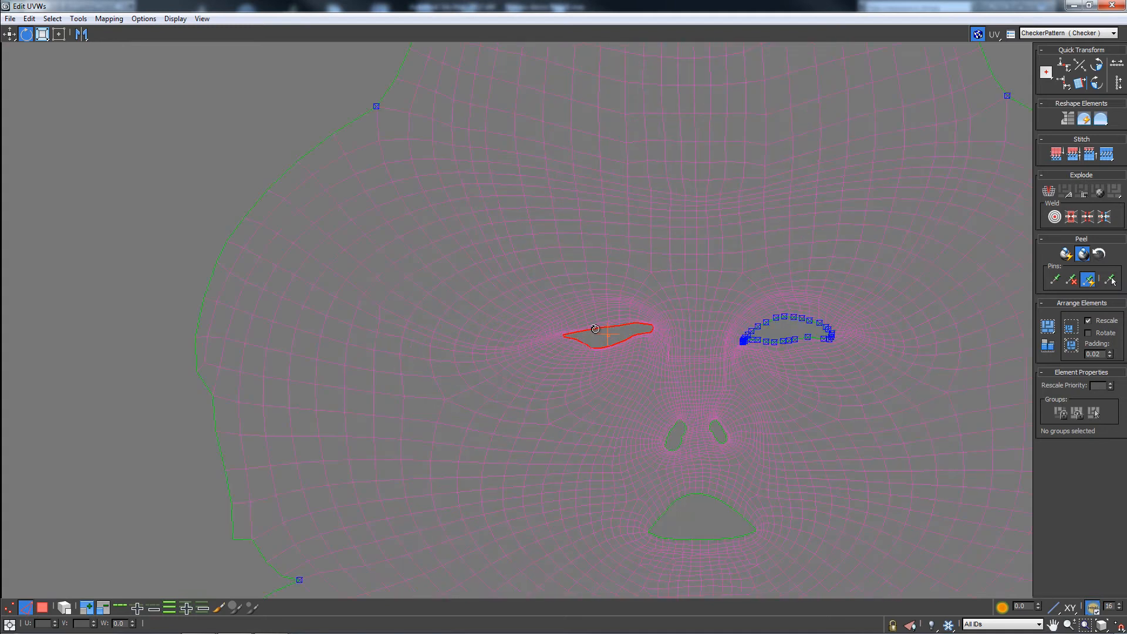
left_click_drag(596, 329, 611, 327)
double_click(626, 340)
key("ctrl+z")
Convert the left-hand eye rim's edge selection to vertices and move them slightly to pin the rim
left_click(52, 19)
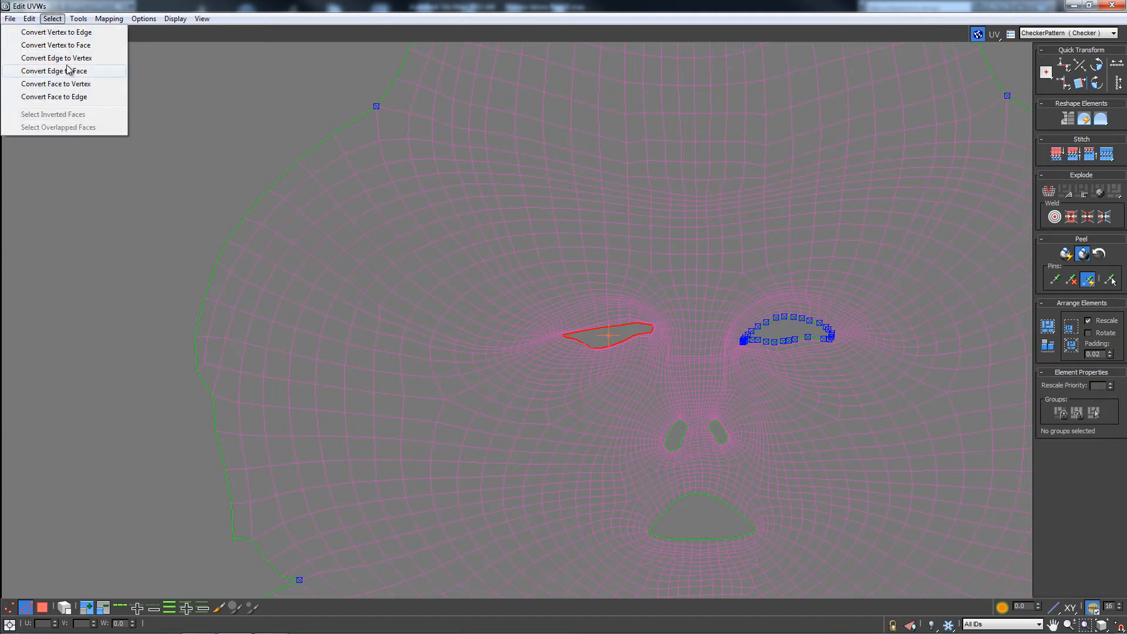
left_click(75, 67)
scroll(608, 355, "up", 2)
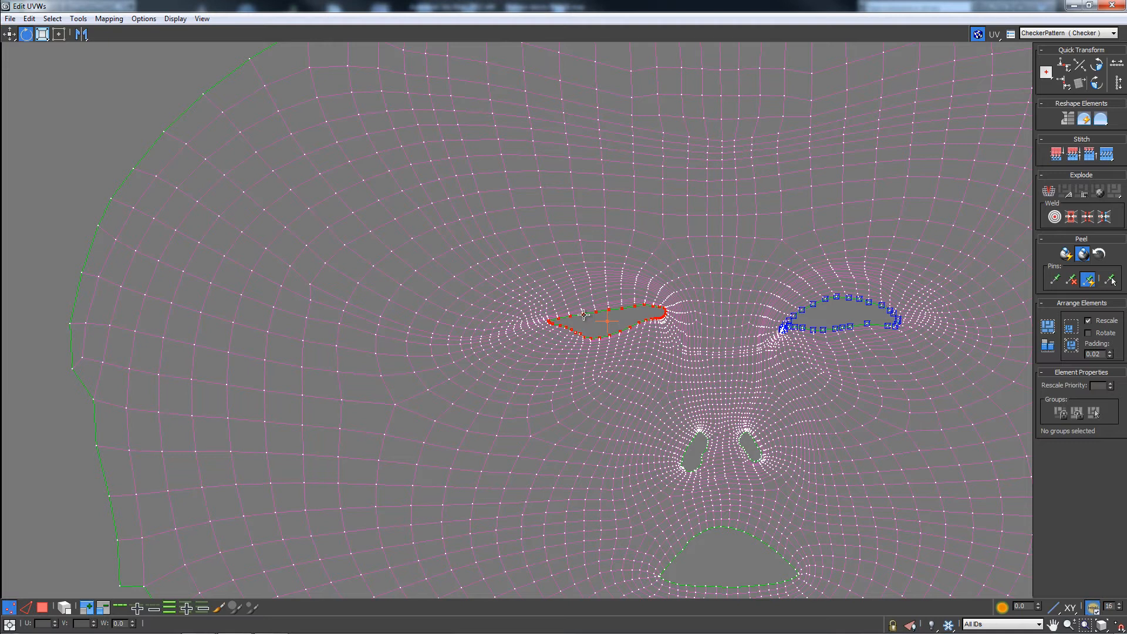
key("w")
left_click_drag(585, 313, 579, 316)
middle_click_drag(579, 316, 556, 361)
scroll(554, 370, "up", 3)
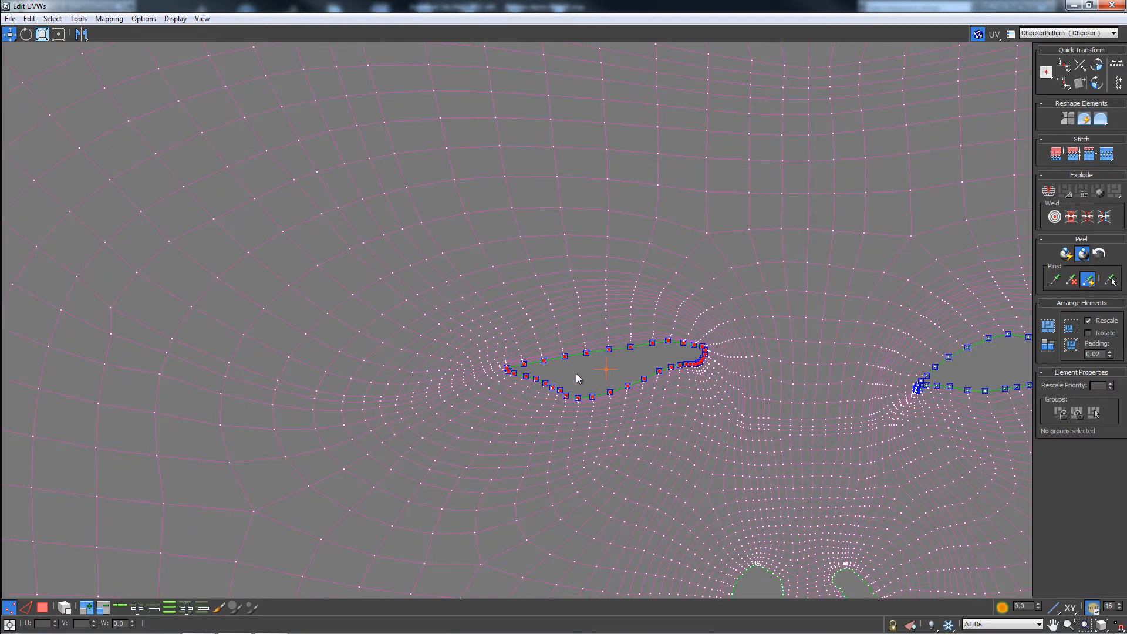
Try to arch the left-hand eye's upper rim by raising three of its middle vertices one by one
left_click(821, 345)
middle_click_drag(836, 362, 744, 359)
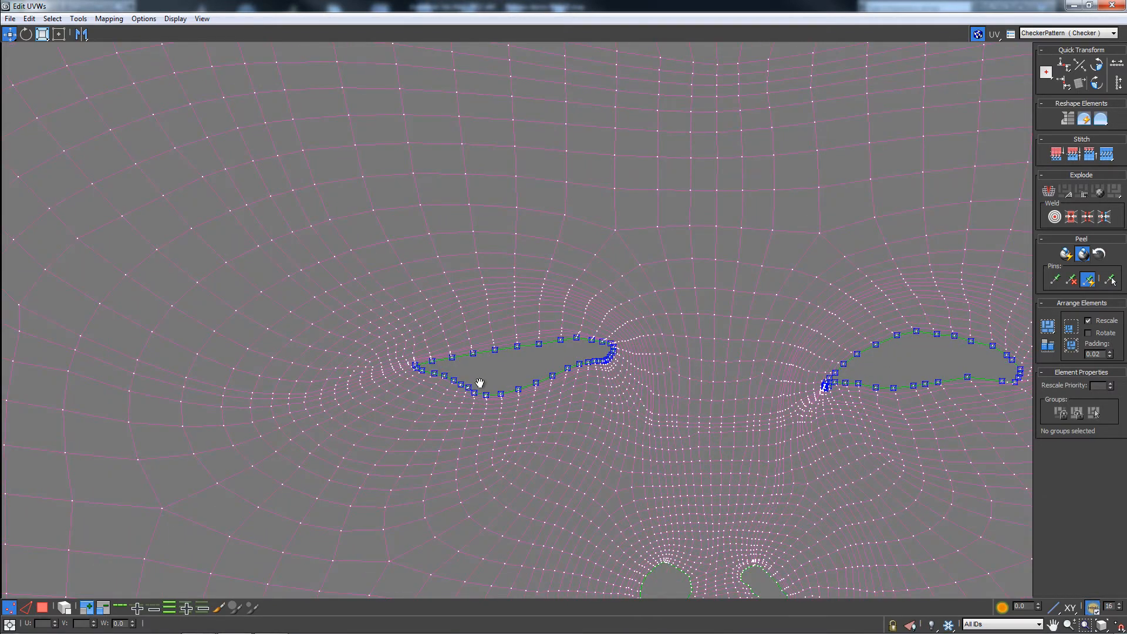
middle_click_drag(480, 383, 488, 384)
left_click(503, 351)
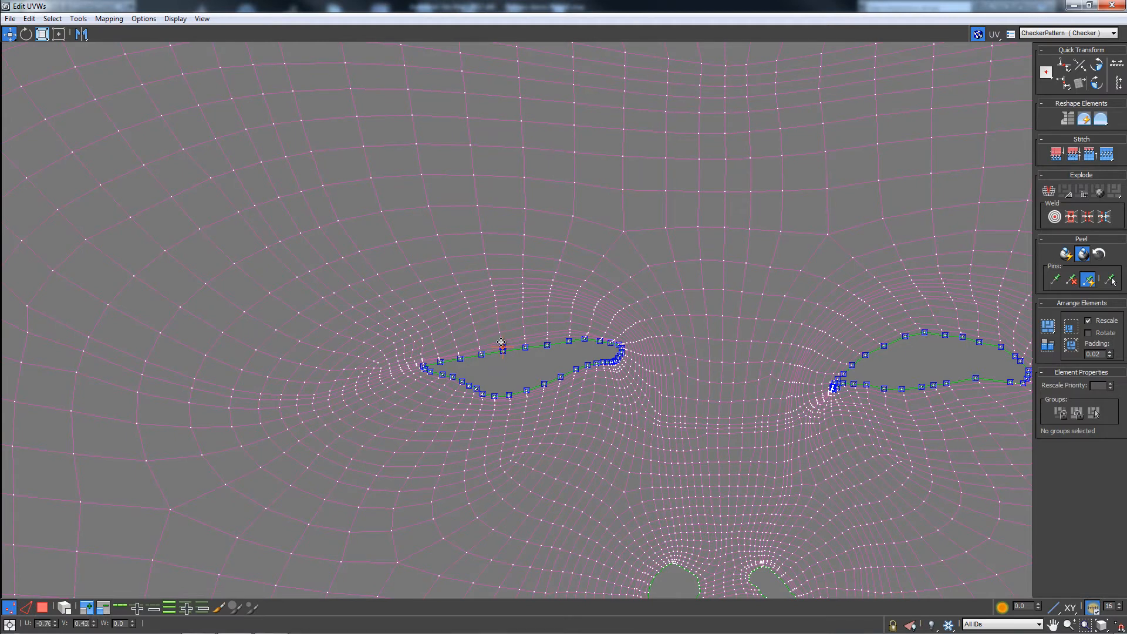
left_click_drag(499, 337, 498, 332)
scroll(507, 392, "up", 5)
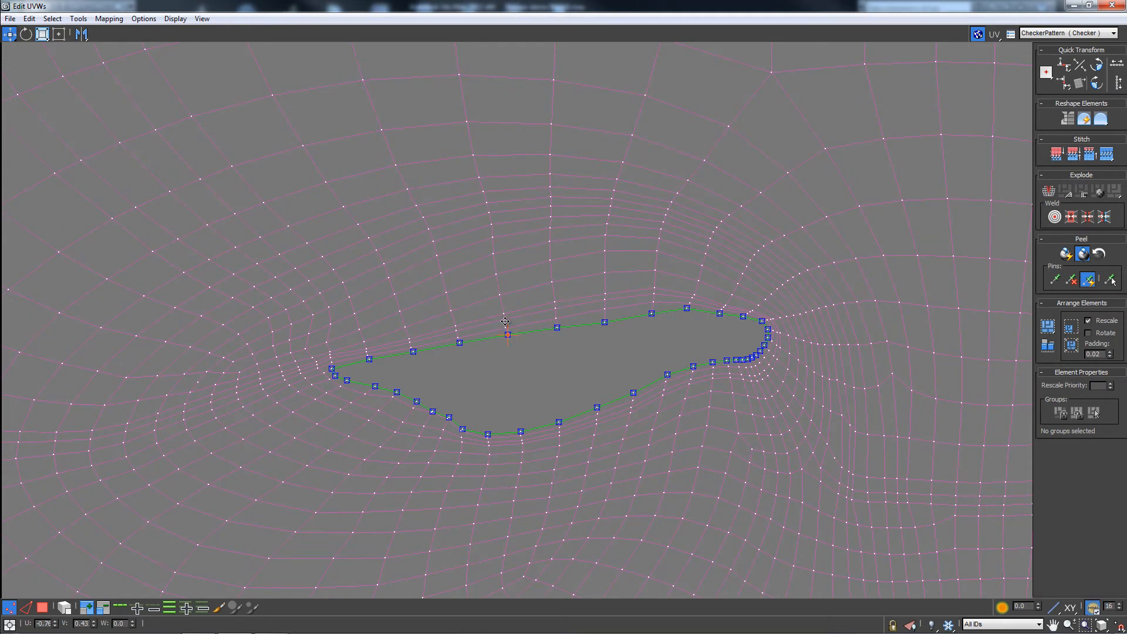
left_click_drag(505, 321, 498, 290)
left_click_drag(555, 322, 550, 277)
left_click_drag(461, 336, 451, 293)
Undo the individual vertex moves on the left-hand eye's upper rim
key("ctrl+z")
key("ctrl+z")
key("ctrl+z")
key("ctrl+z")
key("ctrl+z")
Move the left-hand forehead border pin up and outward to about U -0.91, V 0.6
middle_click_drag(507, 382, 503, 392)
scroll(503, 397, "down", 10)
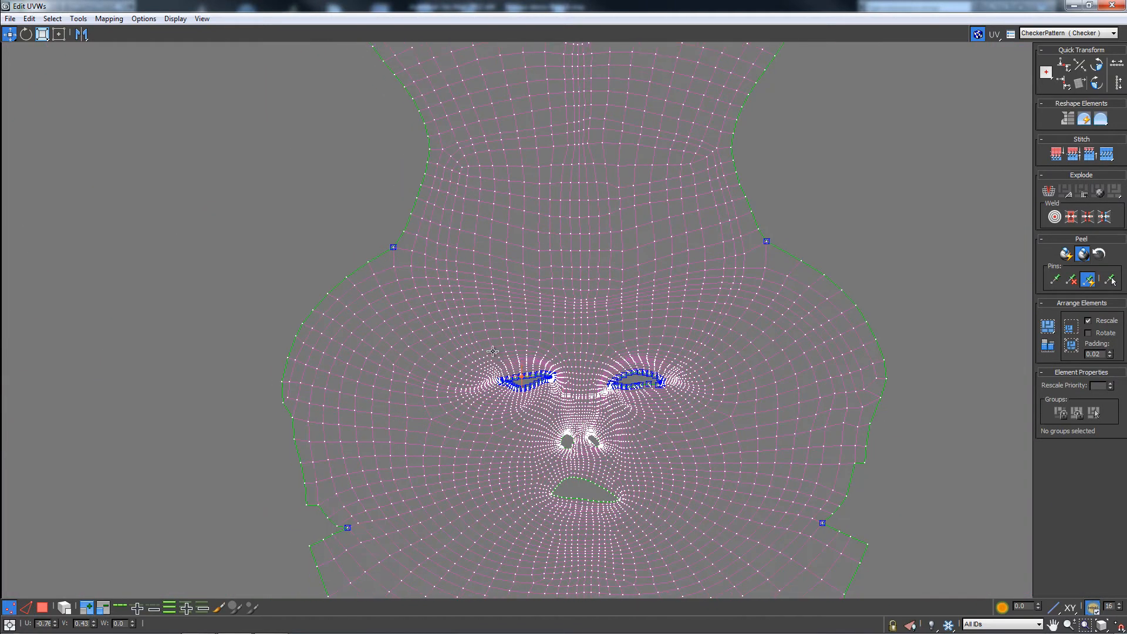
left_click_drag(393, 246, 378, 207)
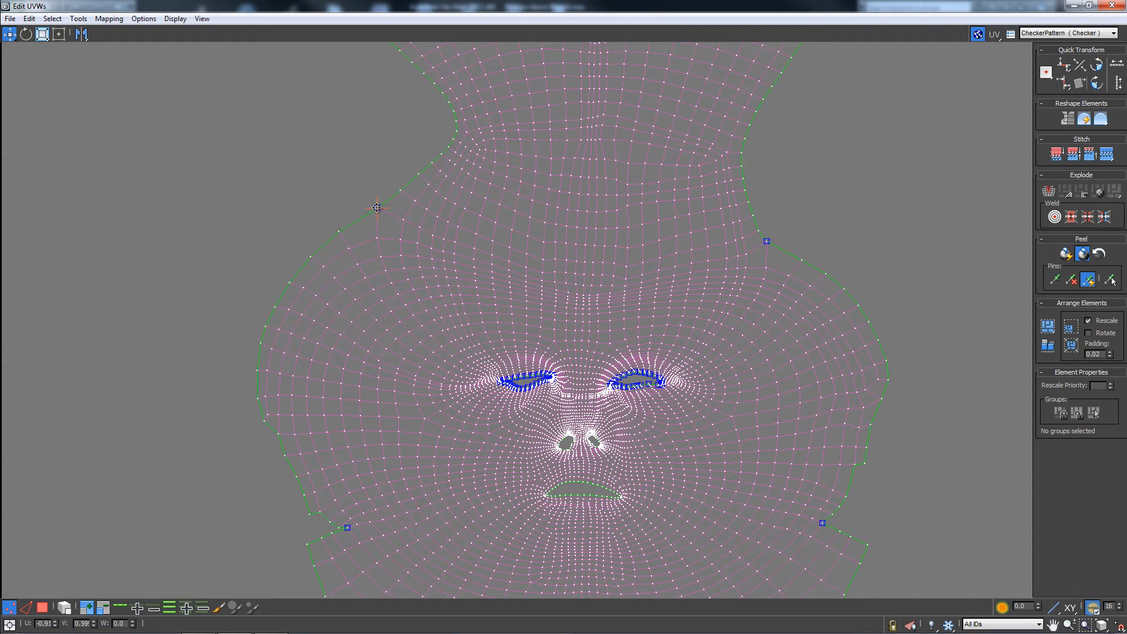
scroll(517, 372, "up", 7)
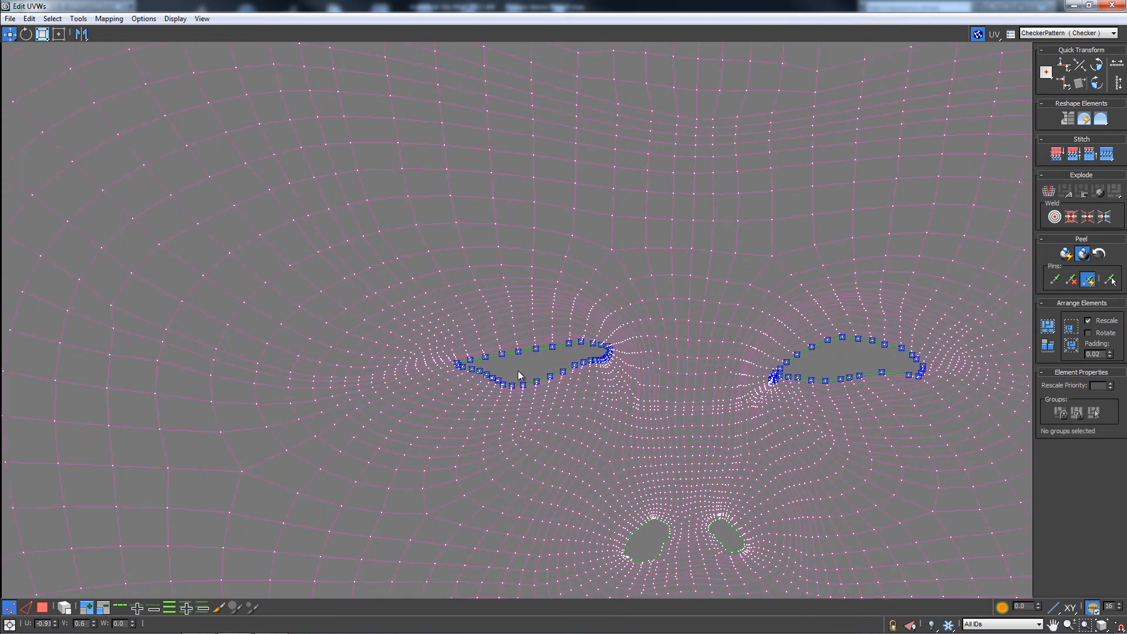
scroll(518, 371, "down", 9)
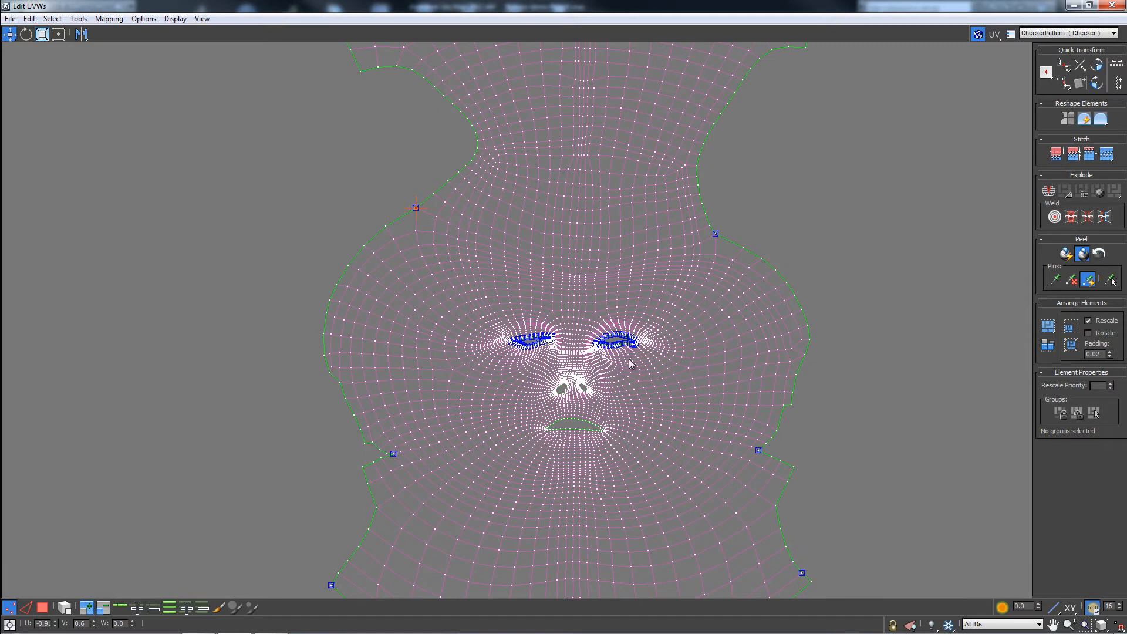
Adjust the head shell's two top corner pins, placing the right-hand one at V 0.99, and raise the right-hand forehead pin to about V 0.62
middle_click_drag(593, 292, 568, 325)
scroll(591, 297, "down", 5)
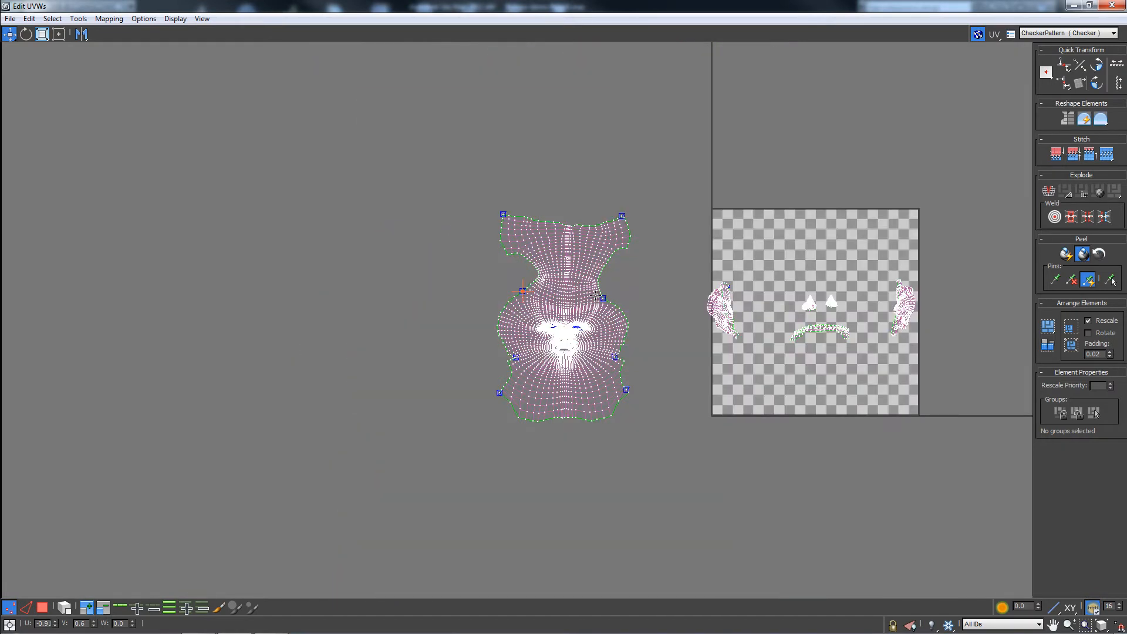
scroll(596, 296, "up", 2)
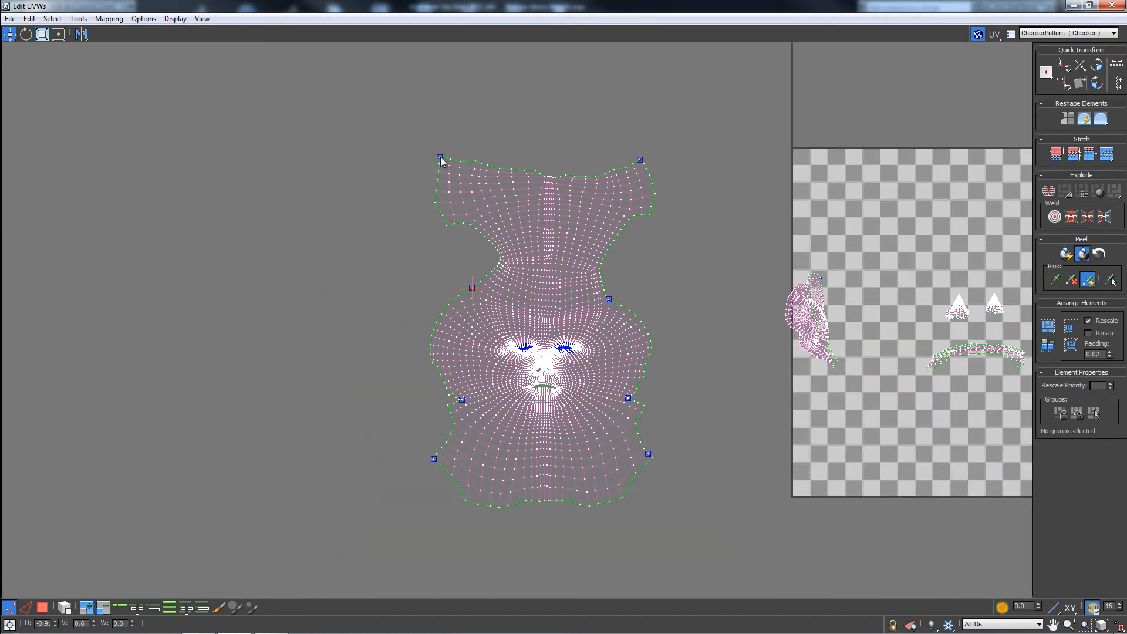
left_click_drag(440, 158, 441, 162)
left_click_drag(640, 160, 638, 150)
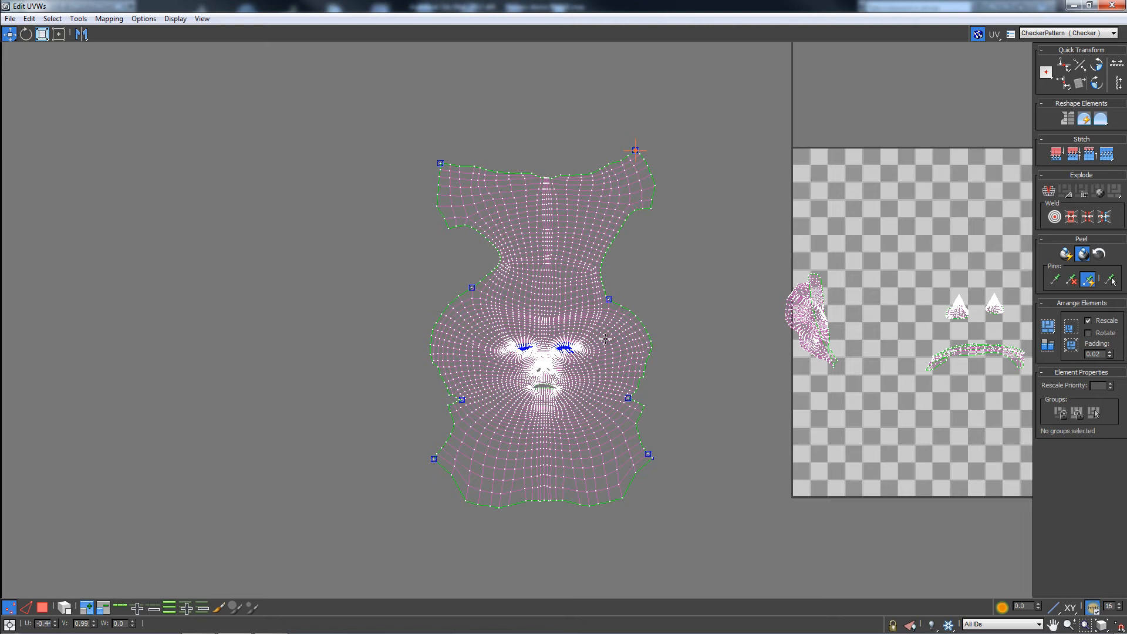
left_click_drag(611, 295, 609, 280)
scroll(587, 288, "down", 2)
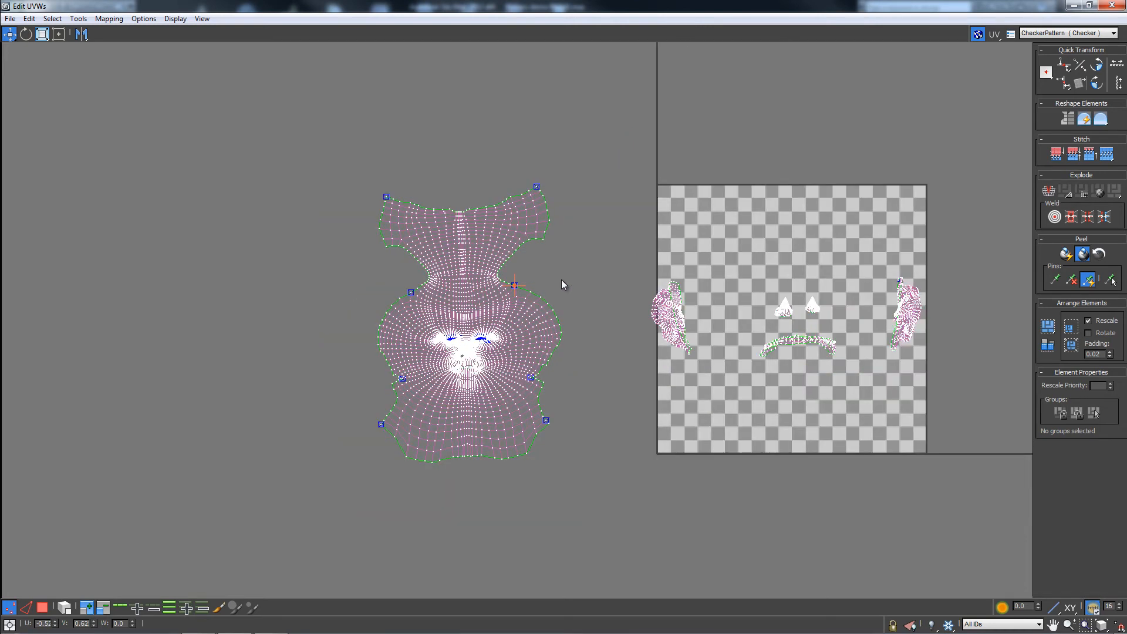
Select the ear, nostril and mouth-interior shells as polygons and peel them flat inside the UV tile
middle_click_drag(692, 262, 581, 250)
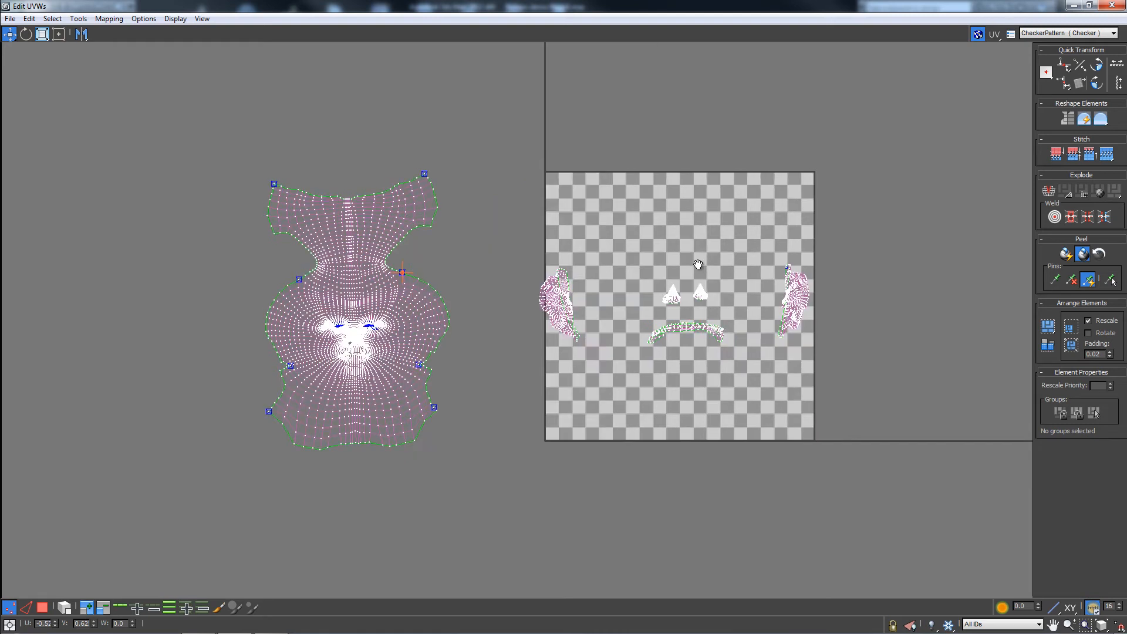
left_click(45, 608)
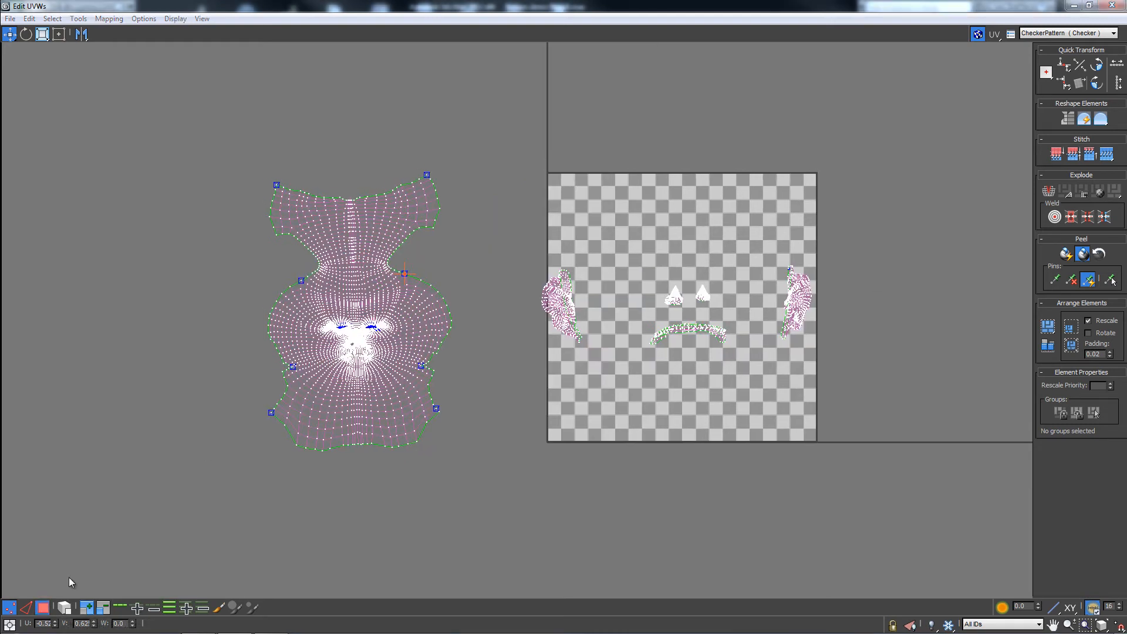
left_click_drag(509, 206, 767, 402)
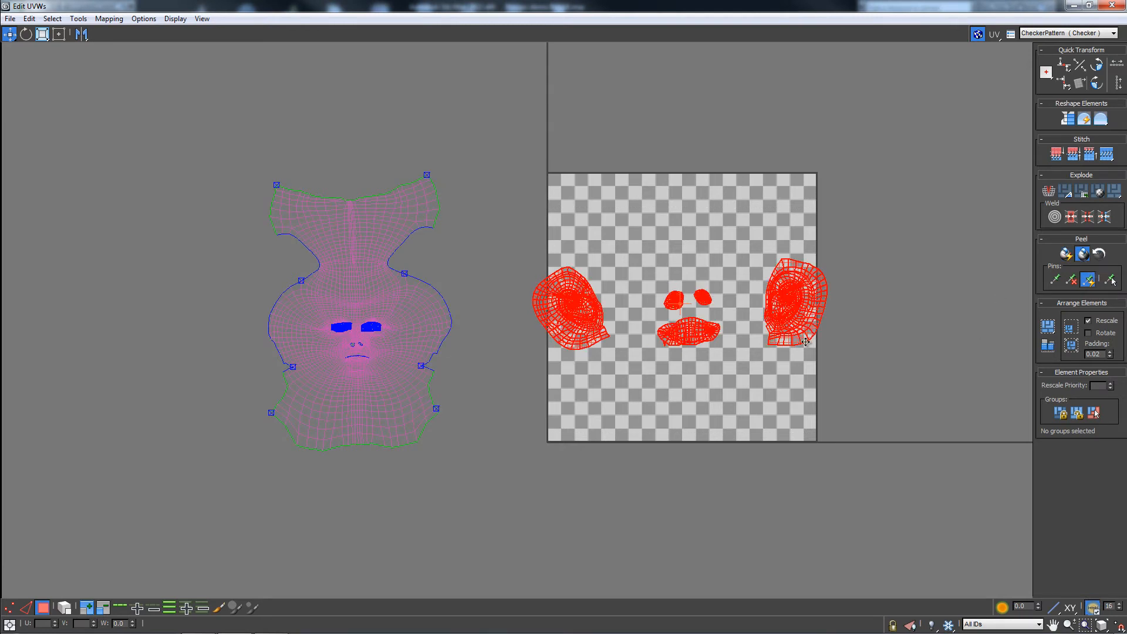
scroll(608, 345, "up", 5)
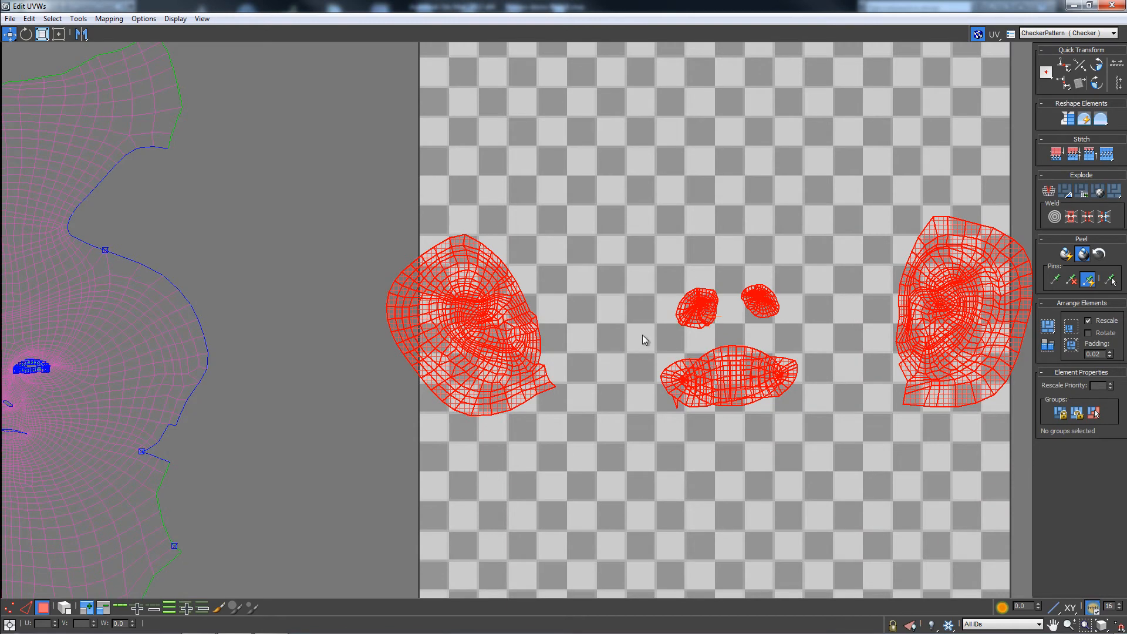
scroll(636, 376, "up", 5)
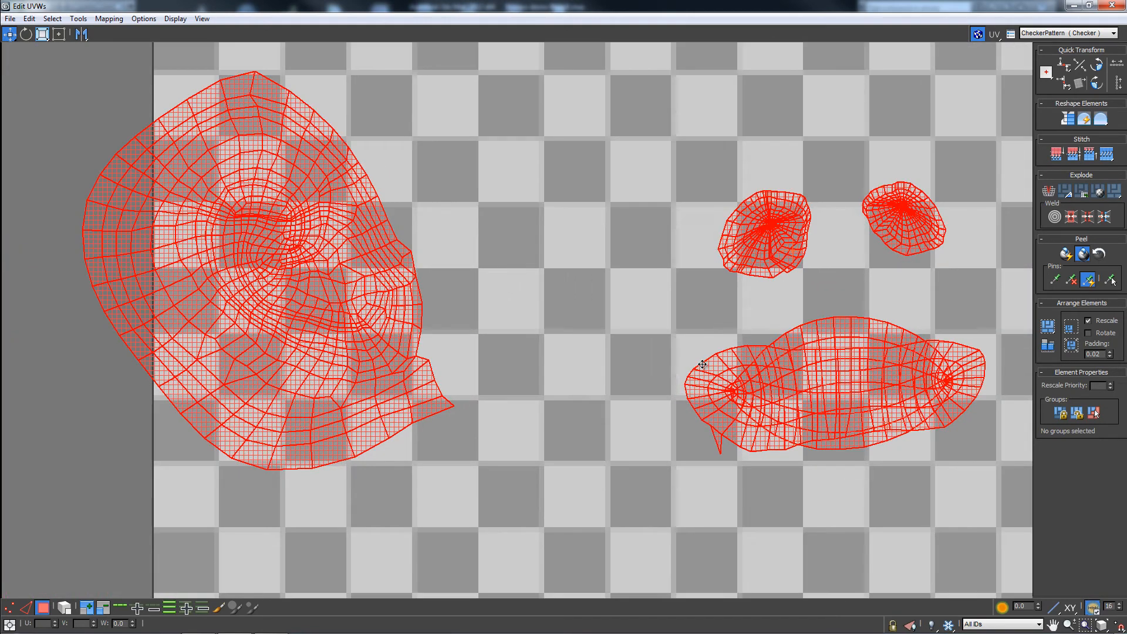
middle_click_drag(702, 364, 630, 351)
middle_click_drag(761, 341, 712, 353)
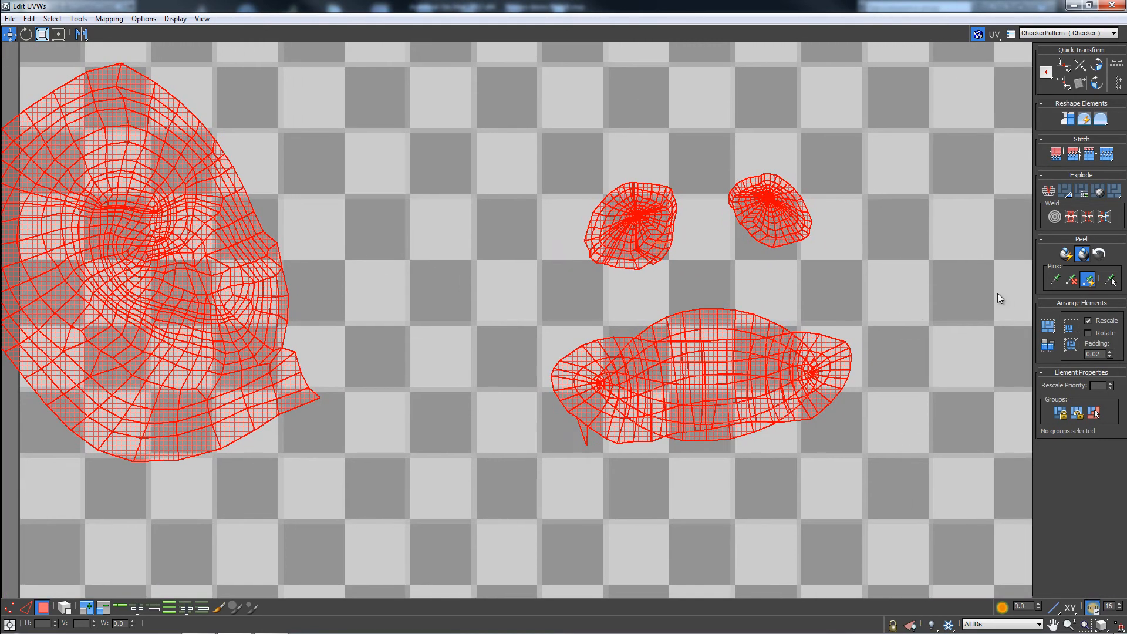
Select the whole mouth-interior shell as polygons, leaving out the nostril and ear shells
left_click(863, 333)
left_click_drag(872, 334, 790, 385)
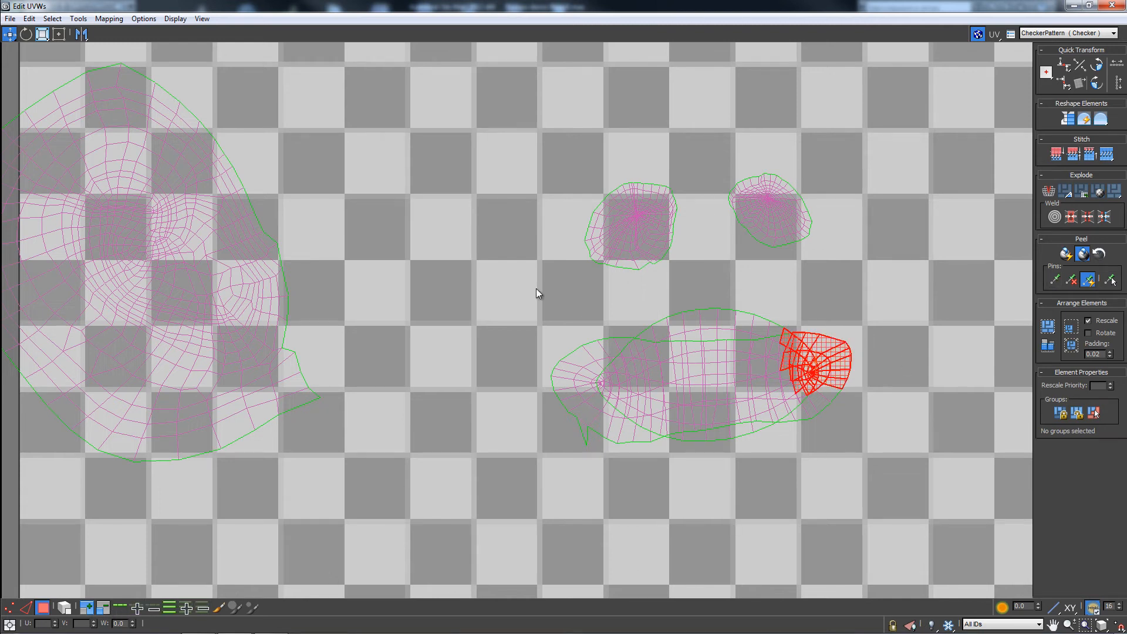
left_click_drag(839, 470, 938, 533)
middle_click_drag(793, 448, 695, 447)
scroll(733, 442, "up", 2)
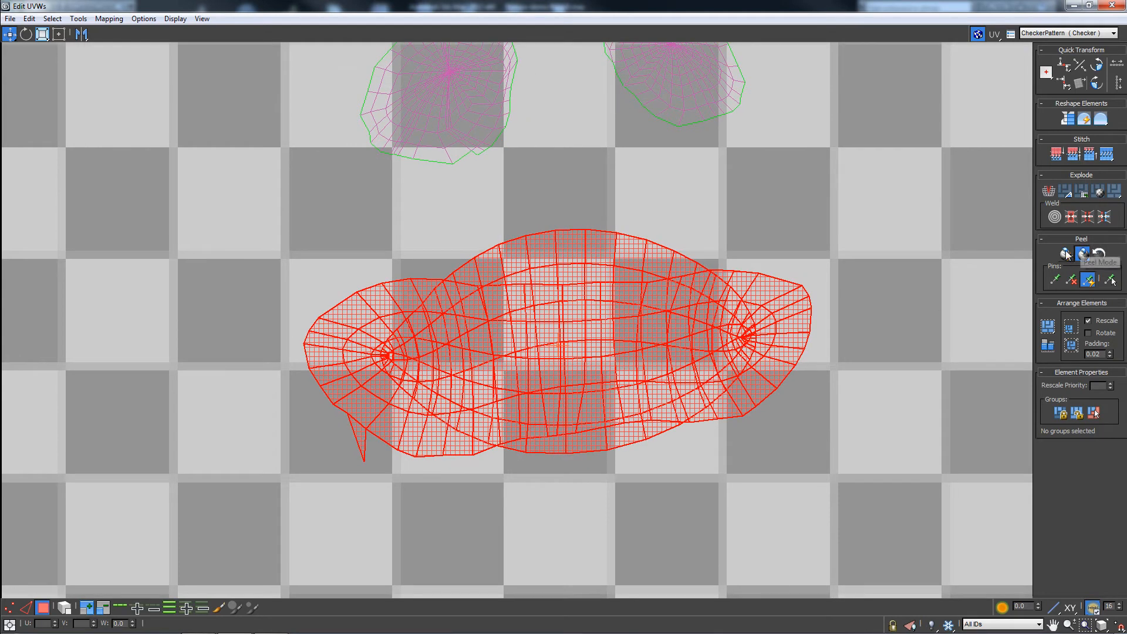
scroll(536, 336, "up", 2)
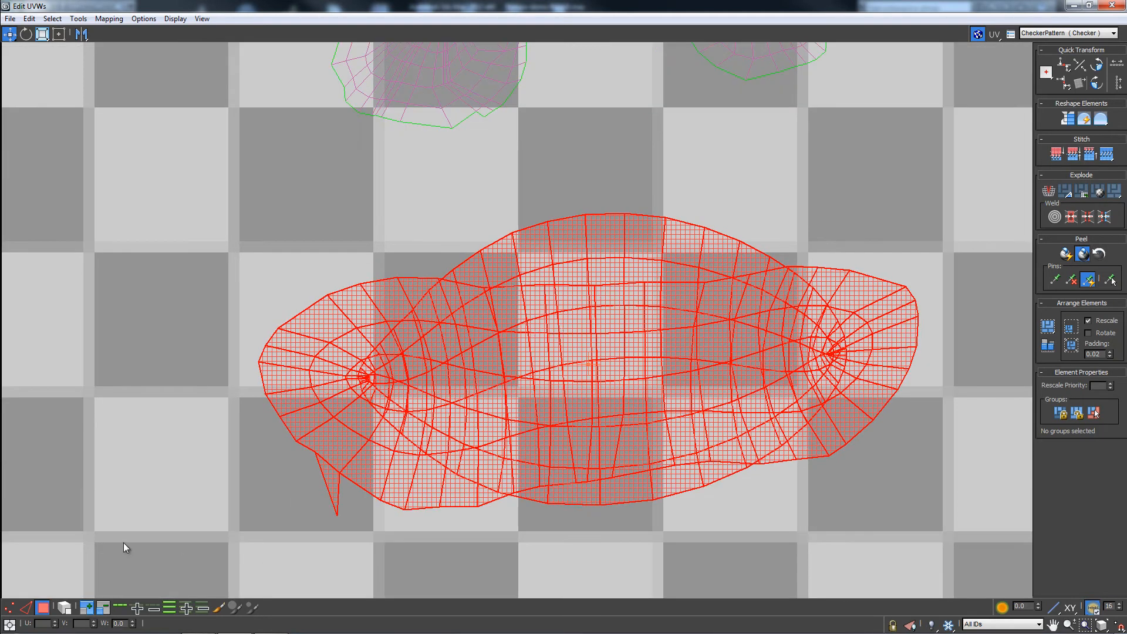
Select the vertical edge line through the middle of one side of the mouth shell and break it into a seam
left_click(26, 607)
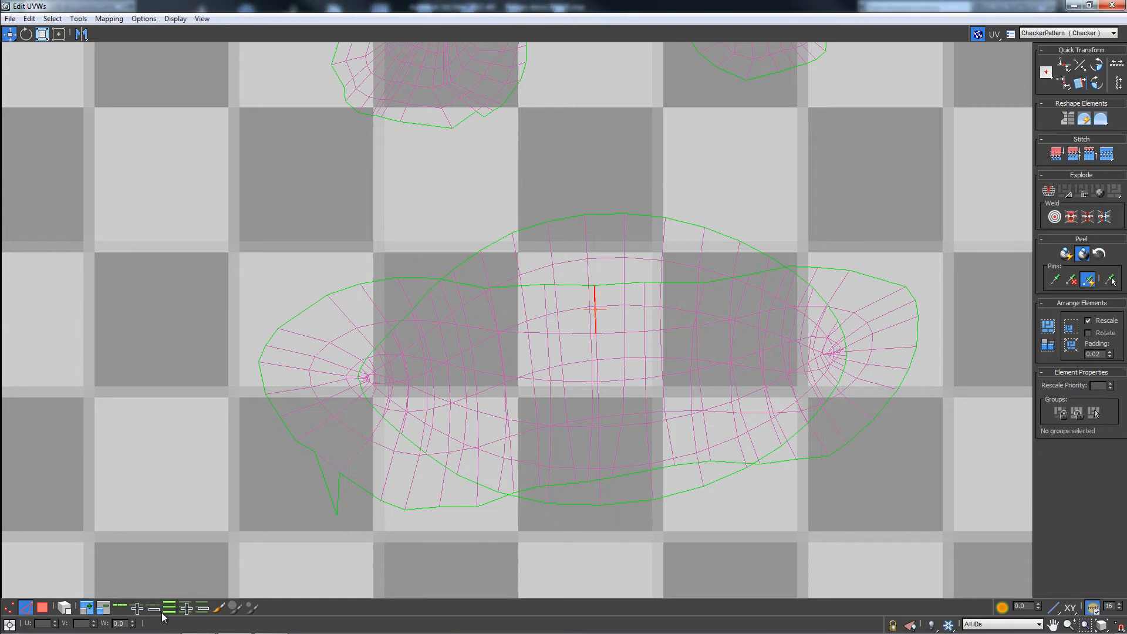
left_click(137, 608)
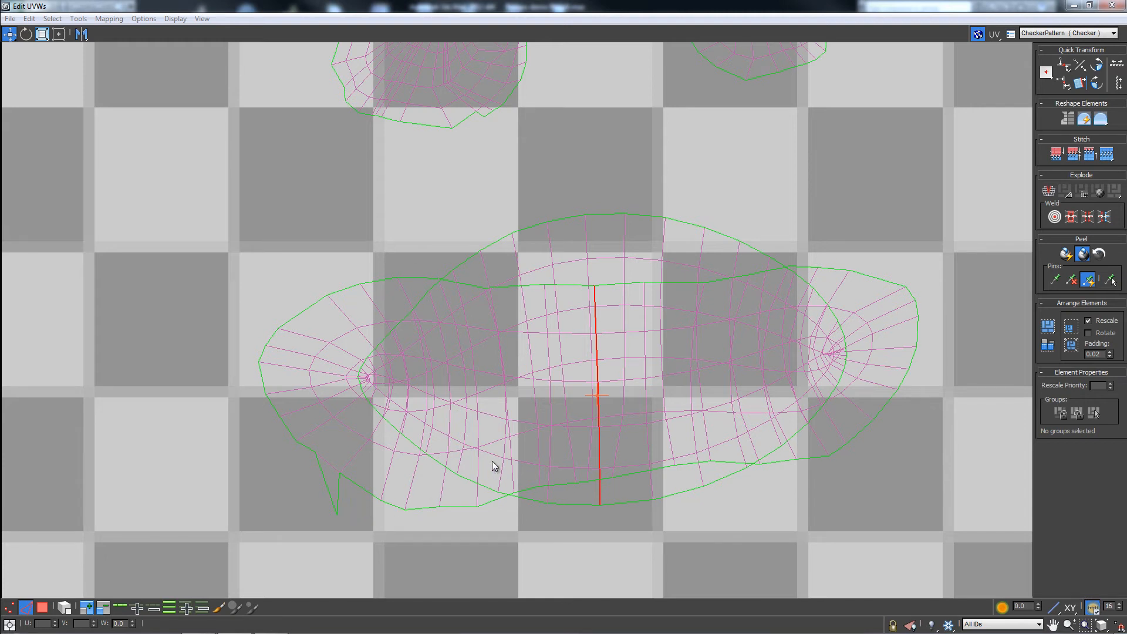
key("ctrl+b")
middle_click_drag(630, 339, 607, 335)
scroll(615, 339, "down", 5)
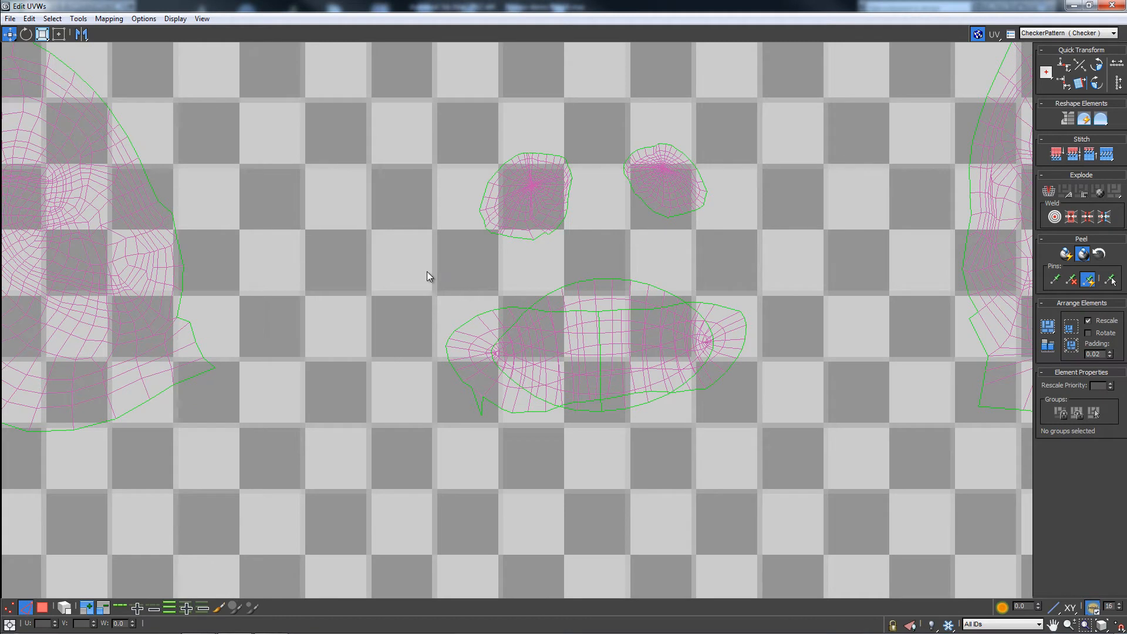
Select the complete mouth shell with its new seam and unfold it into a strip with Quick Peel
left_click_drag(417, 267, 786, 465)
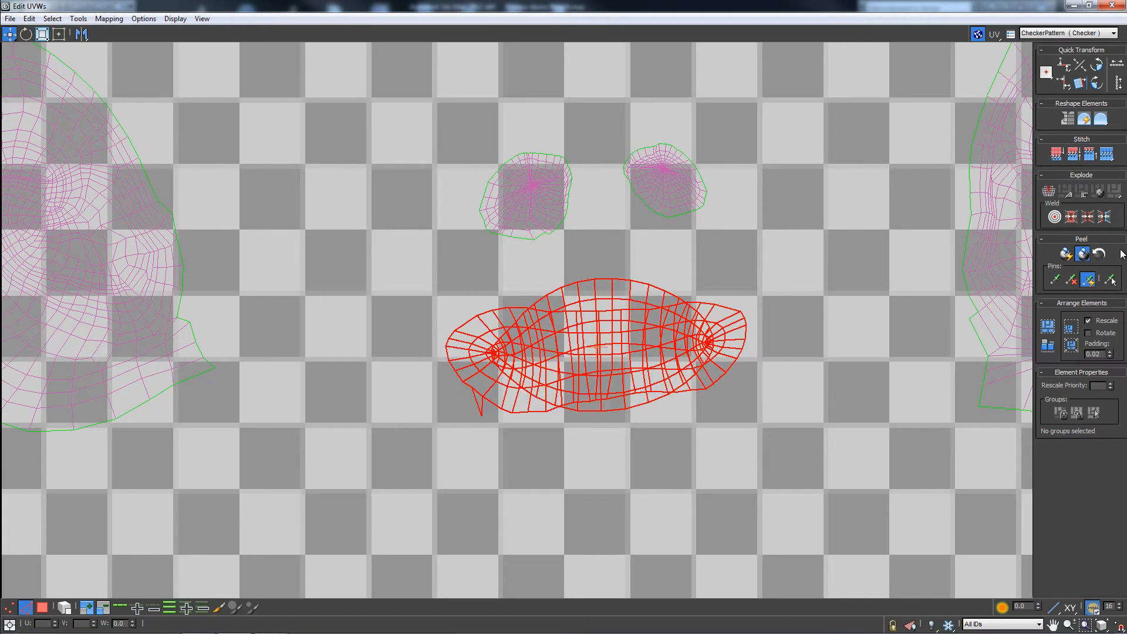
left_click(1067, 255)
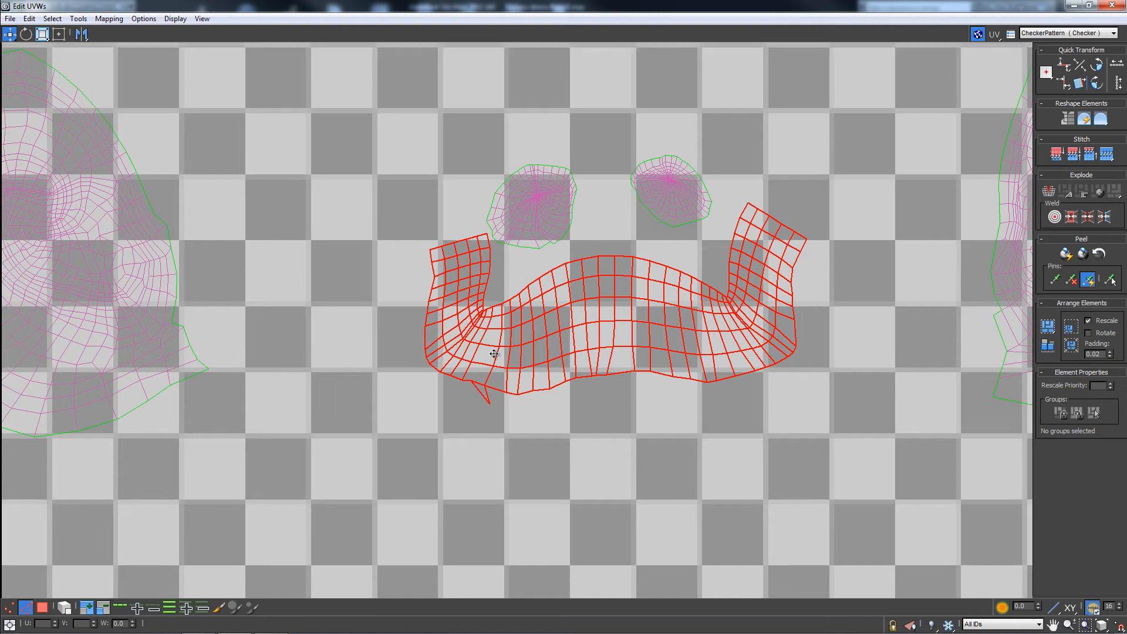
scroll(449, 354, "down", 6)
scroll(311, 317, "down", 2)
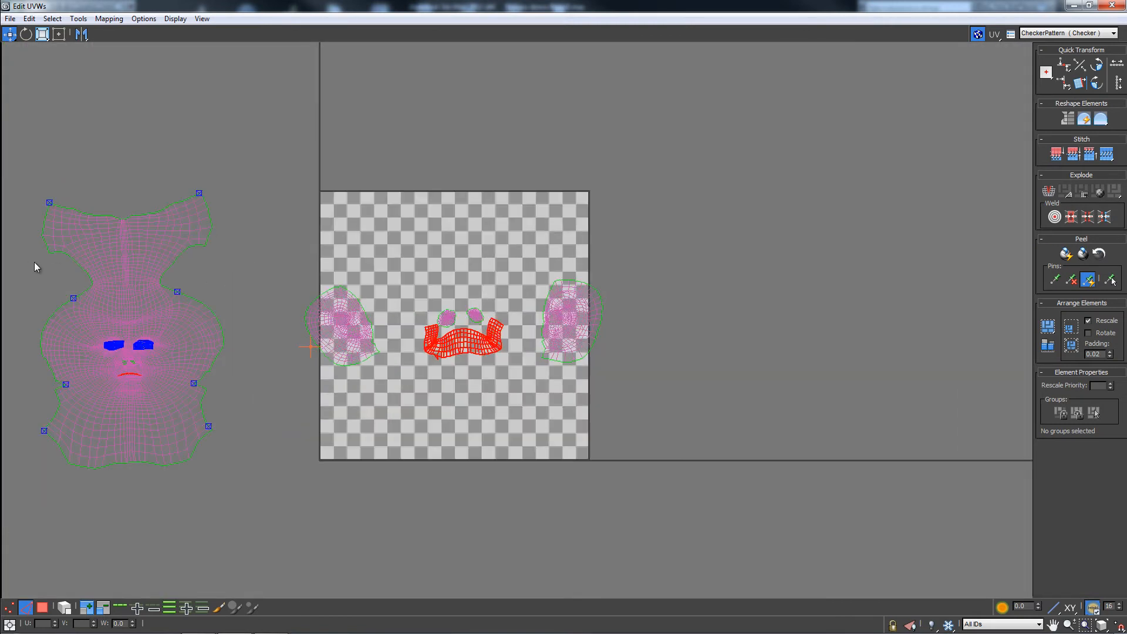
scroll(390, 379, "up", 4)
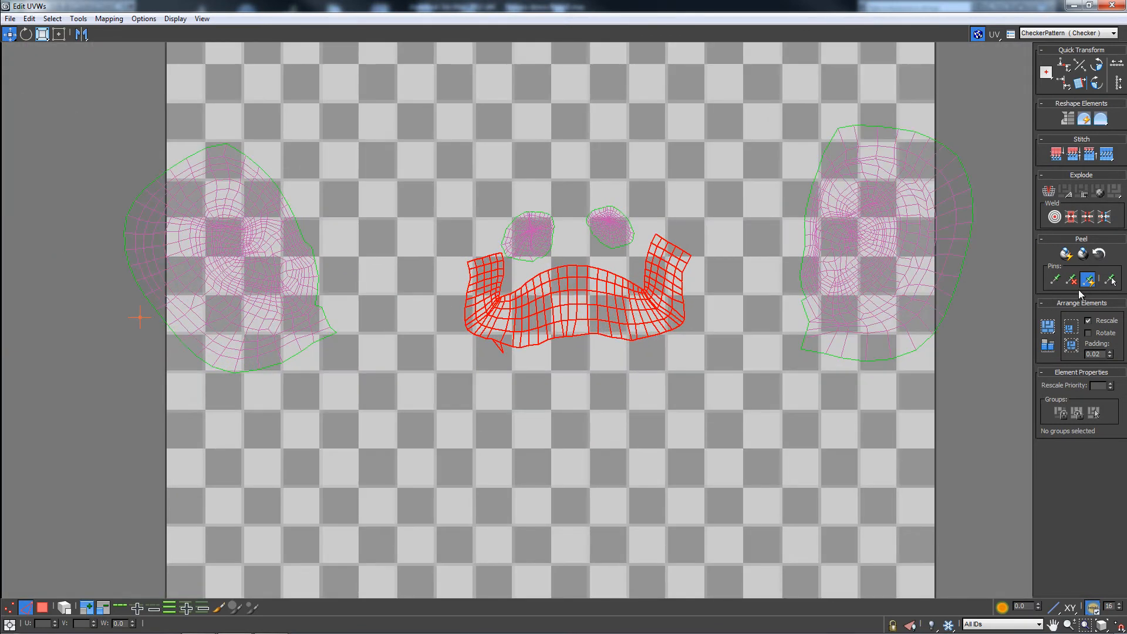
scroll(710, 243, "up", 2)
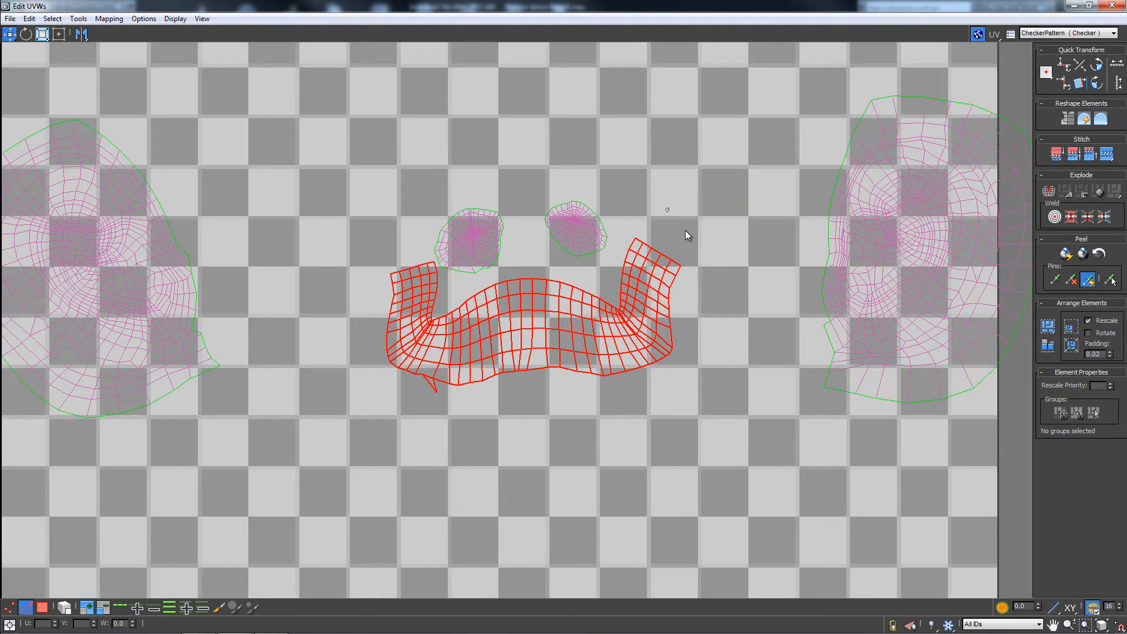
Try to move the inner top corner vertex at the mouth strip's right-hand end outward
left_click(637, 238)
left_click(9, 607)
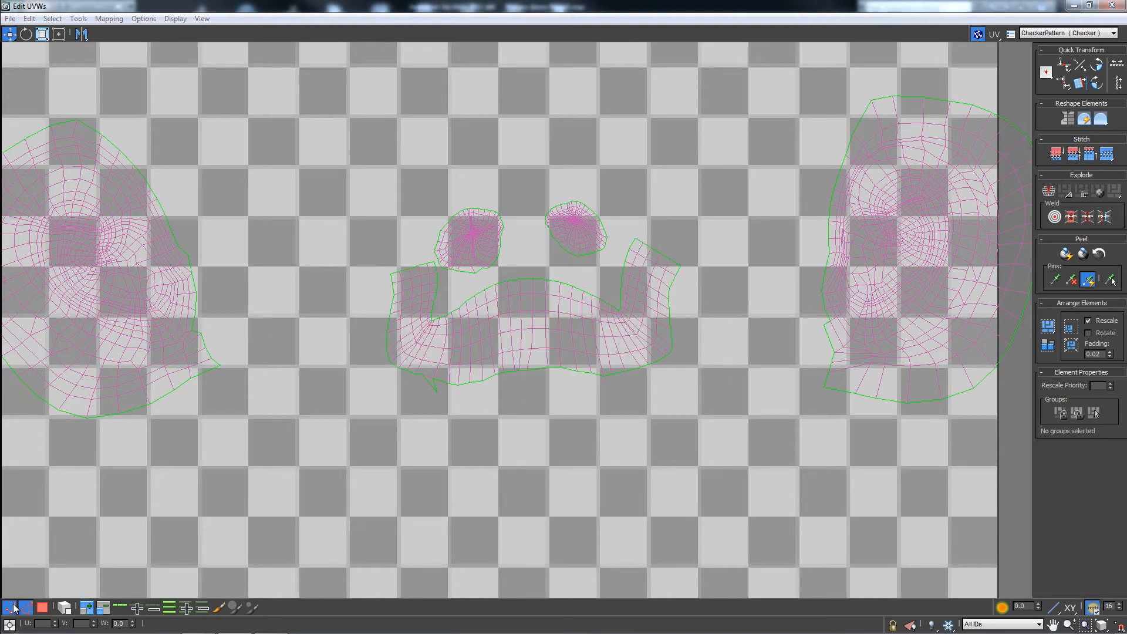
left_click(636, 239)
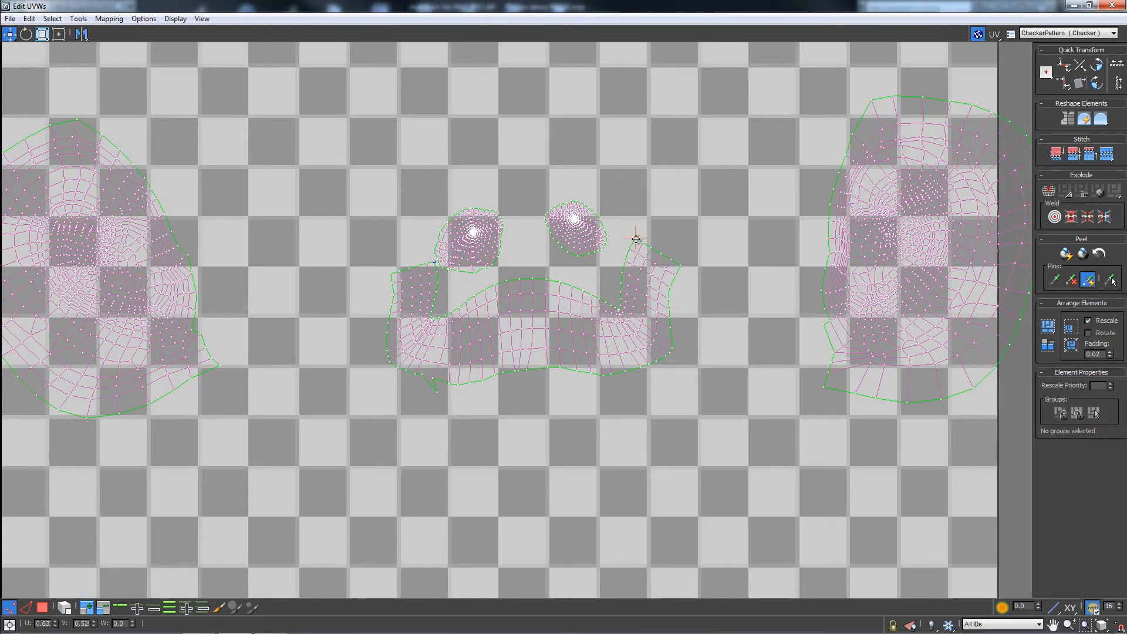
left_click_drag(637, 239, 676, 231)
key("ctrl+z")
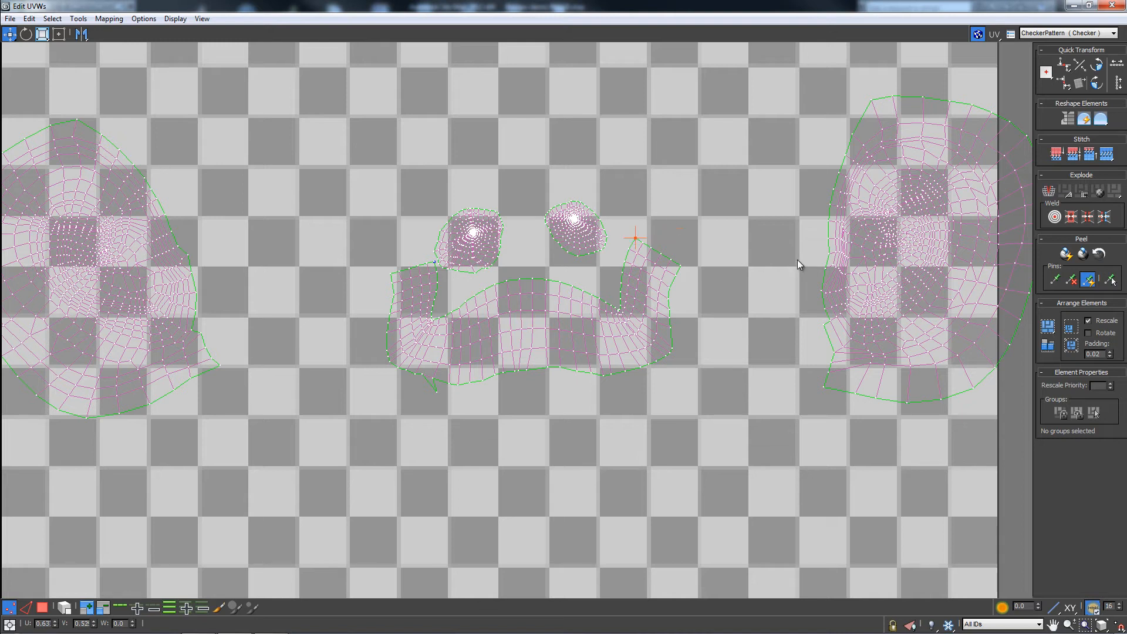
With Peel Mode on, pull the mouth strip's upper right corner outward and pin the left-hand corners near U 0.31, V 0.41 and U 0.3, V 0.53
left_click(1082, 255)
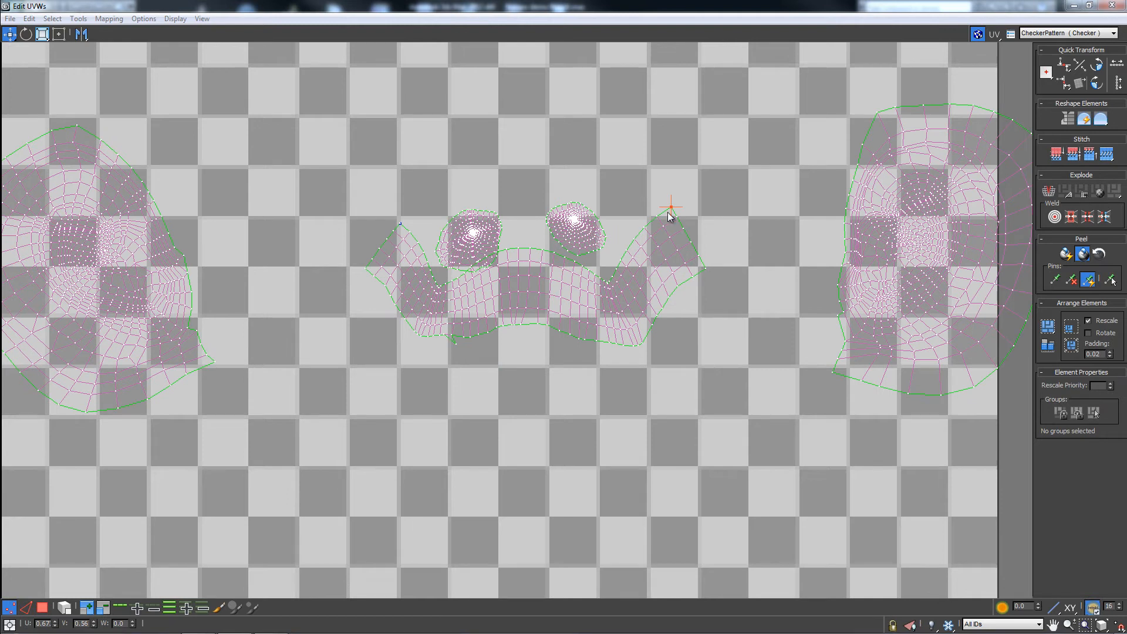
left_click_drag(673, 207, 751, 207)
left_click_drag(400, 275, 316, 351)
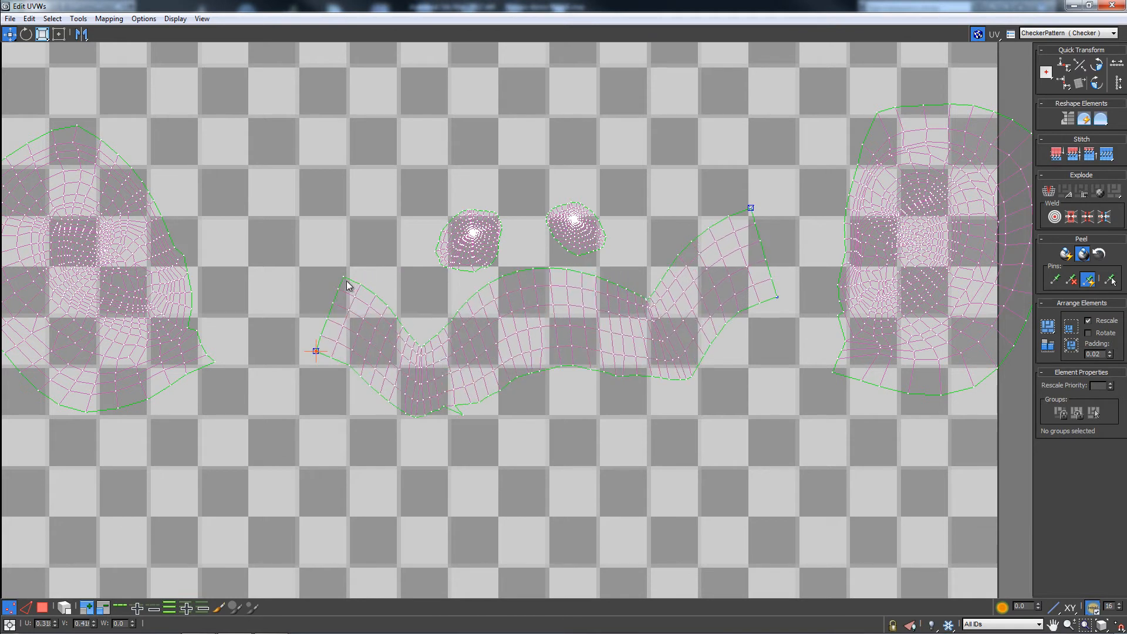
left_click_drag(345, 277, 301, 229)
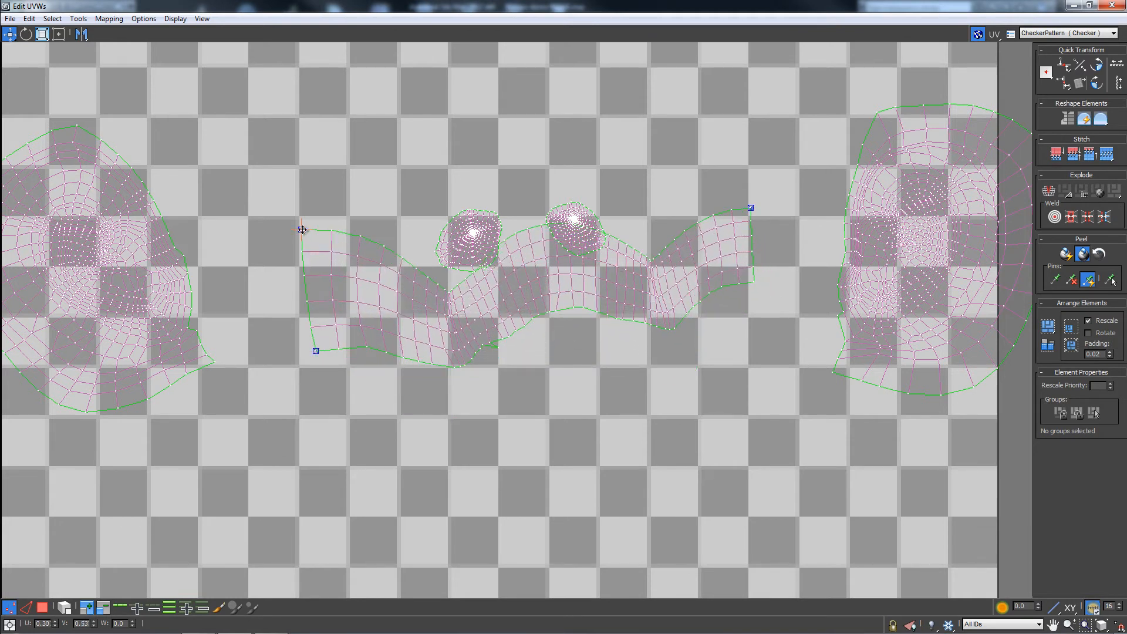
Stretch the mouth strip wider by moving its right-hand corners to about U 0.83 and 0.92, and both left-hand corners to about U 0.26
left_click_drag(755, 283, 835, 324)
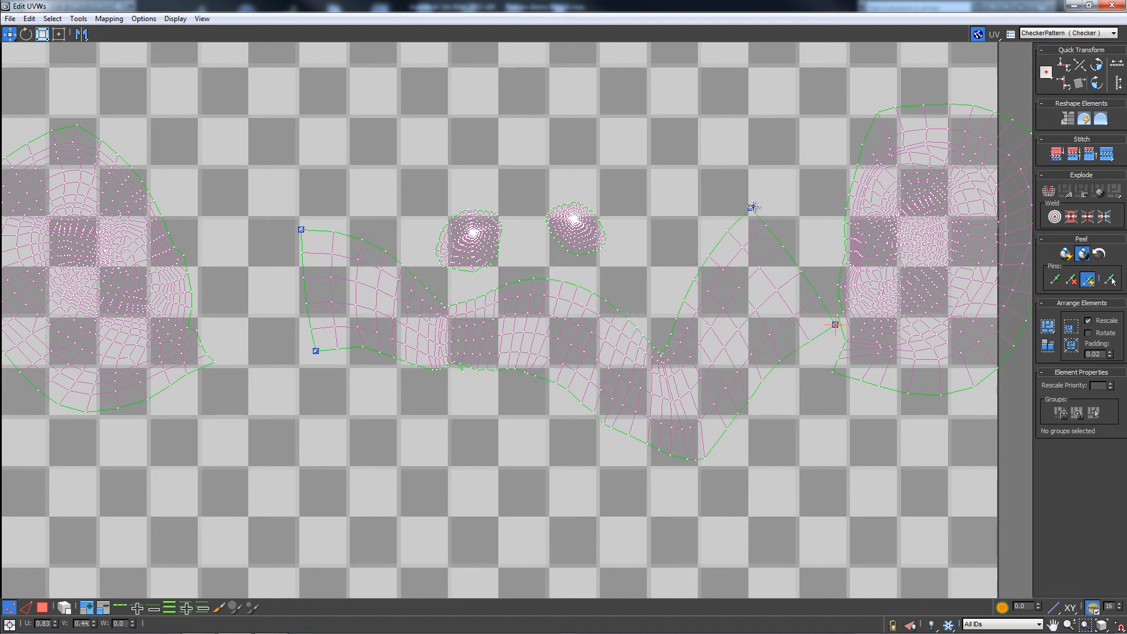
left_click_drag(753, 206, 929, 196)
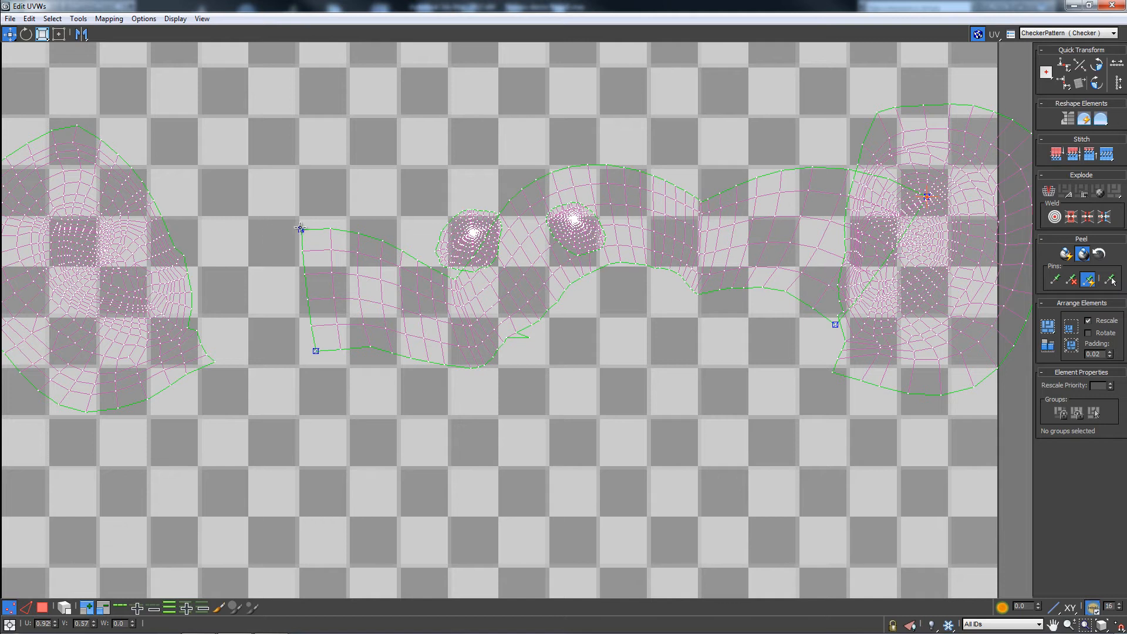
left_click_drag(296, 227, 253, 199)
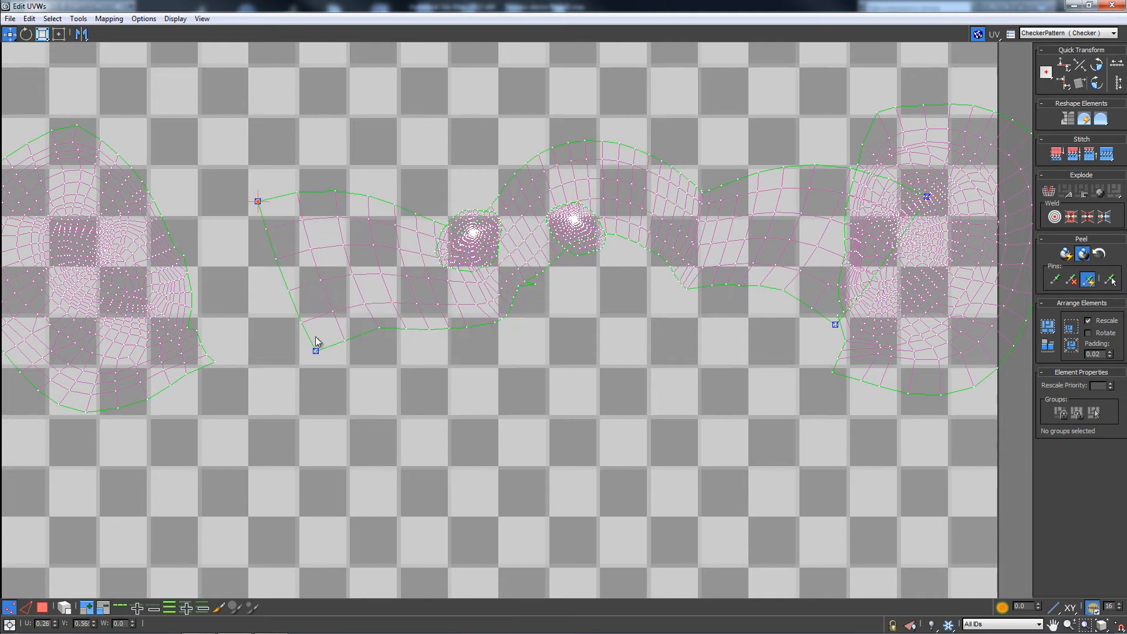
left_click_drag(316, 352, 266, 347)
Select the lengthwise edge loop through the middle of the mouth strip and rotate the strip with Align to Edge
middle_click_drag(409, 274, 340, 308)
scroll(364, 303, "down", 3)
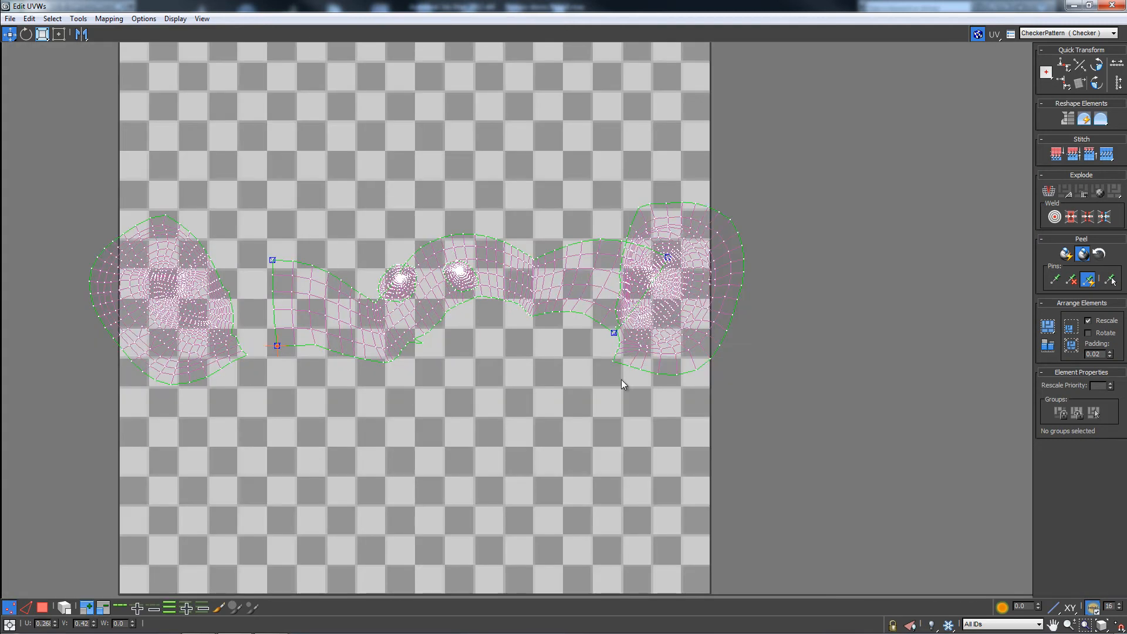
middle_click_drag(450, 343, 437, 355)
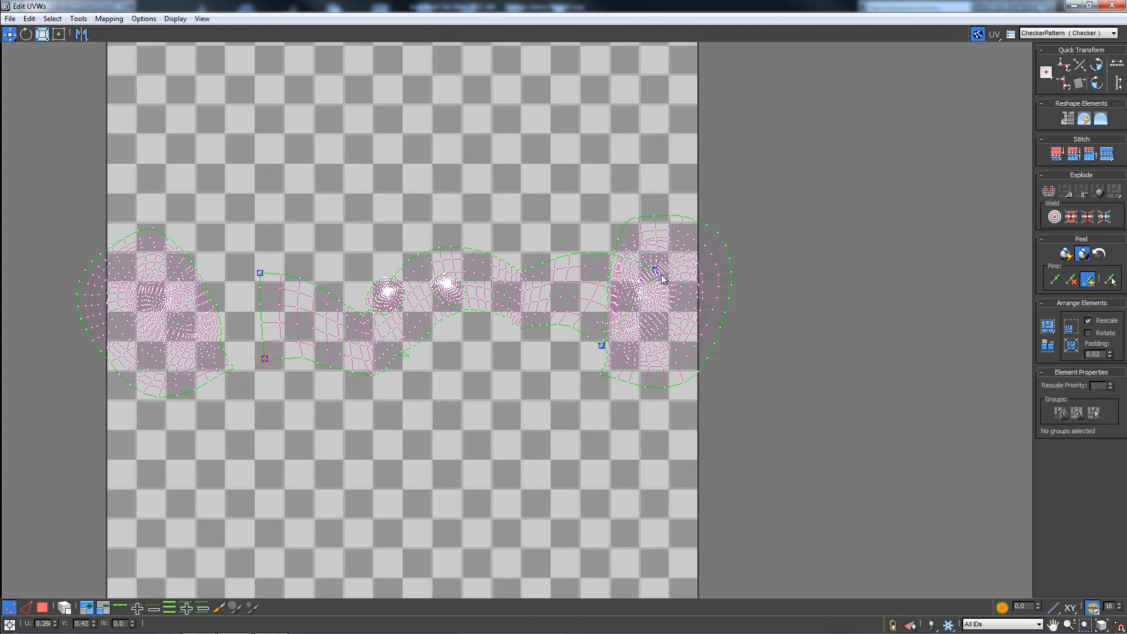
middle_click_drag(498, 261, 591, 234)
scroll(435, 235, "up", 2)
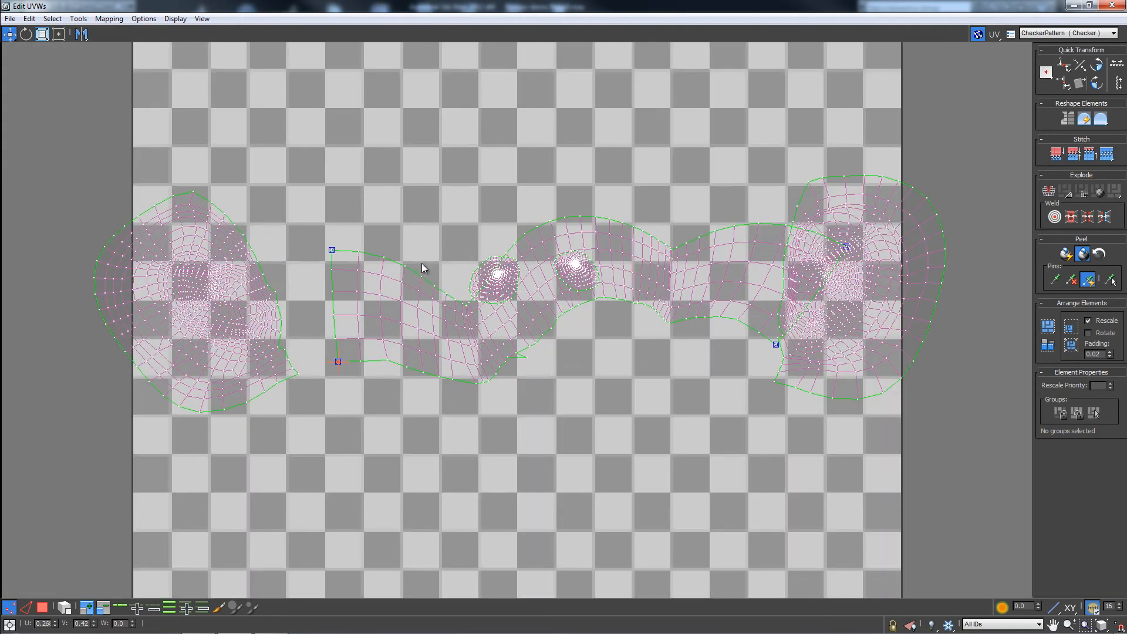
middle_click_drag(421, 250, 423, 248)
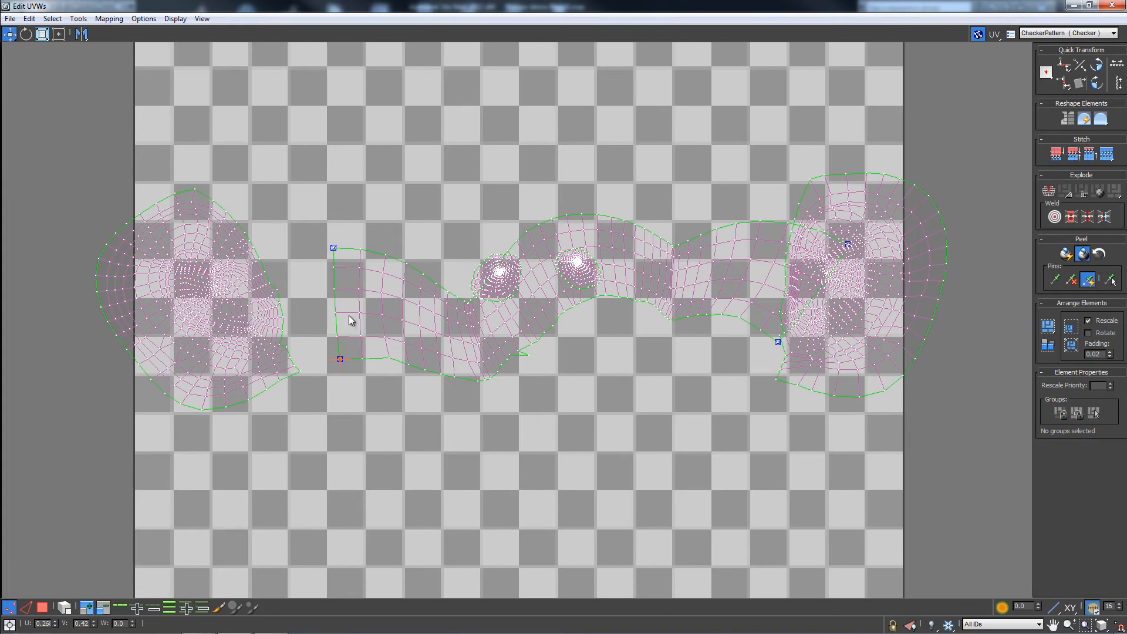
key("2")
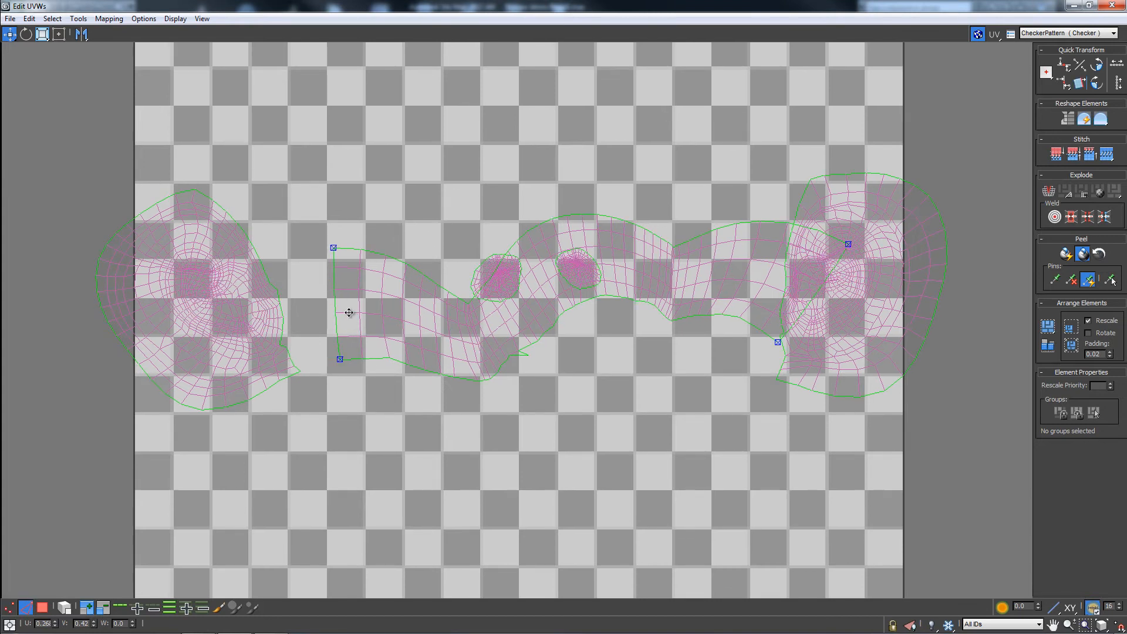
left_click(349, 312)
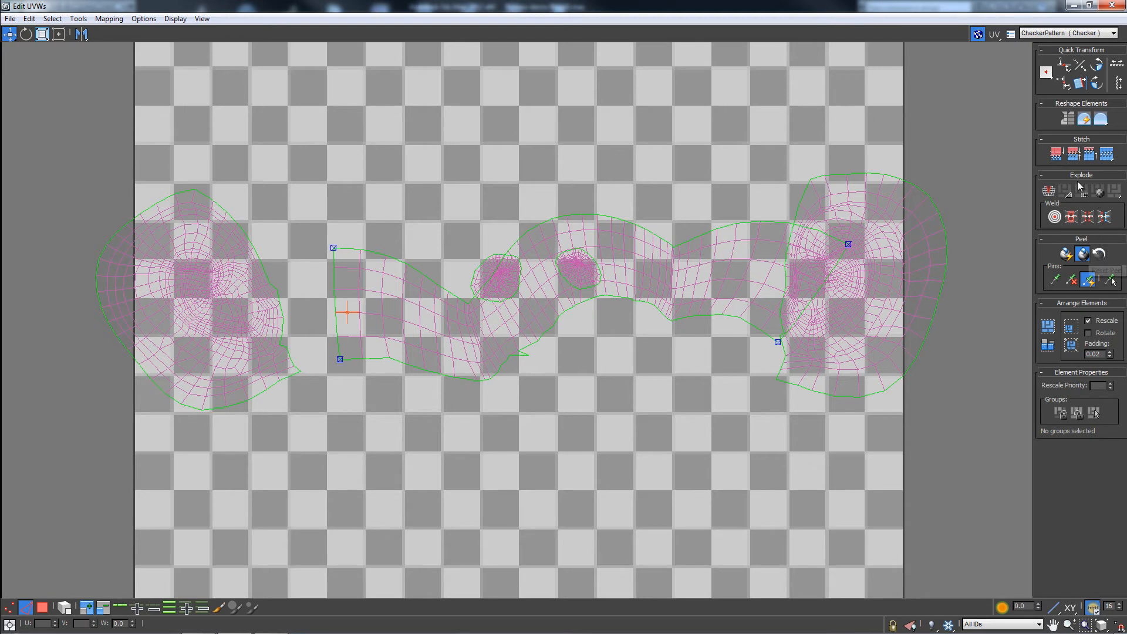
left_click(122, 610)
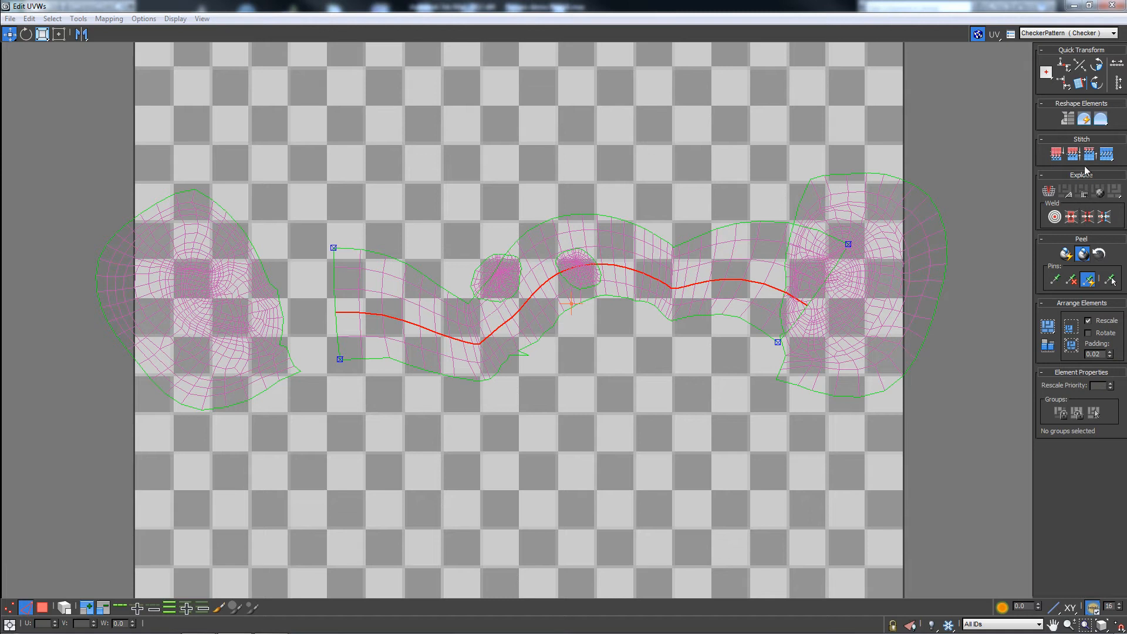
left_click(1081, 71)
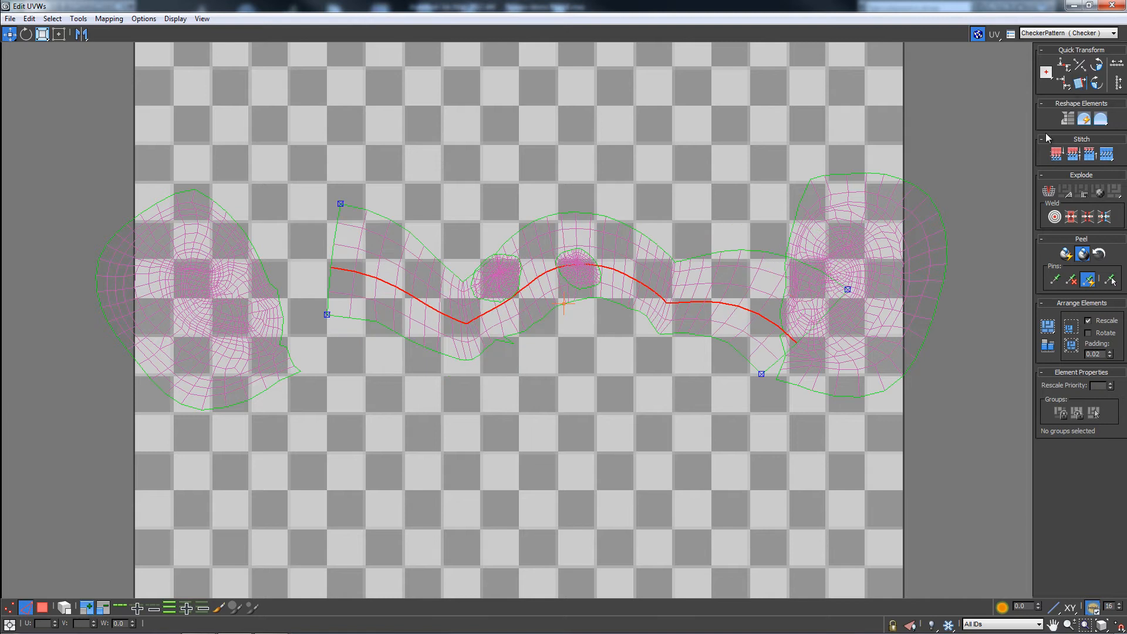
Leave Peel Mode and move the ear, nostril and mouth shells together out of the UV tile to the space below it
middle_click_drag(607, 304, 612, 323)
scroll(617, 334, "down", 3)
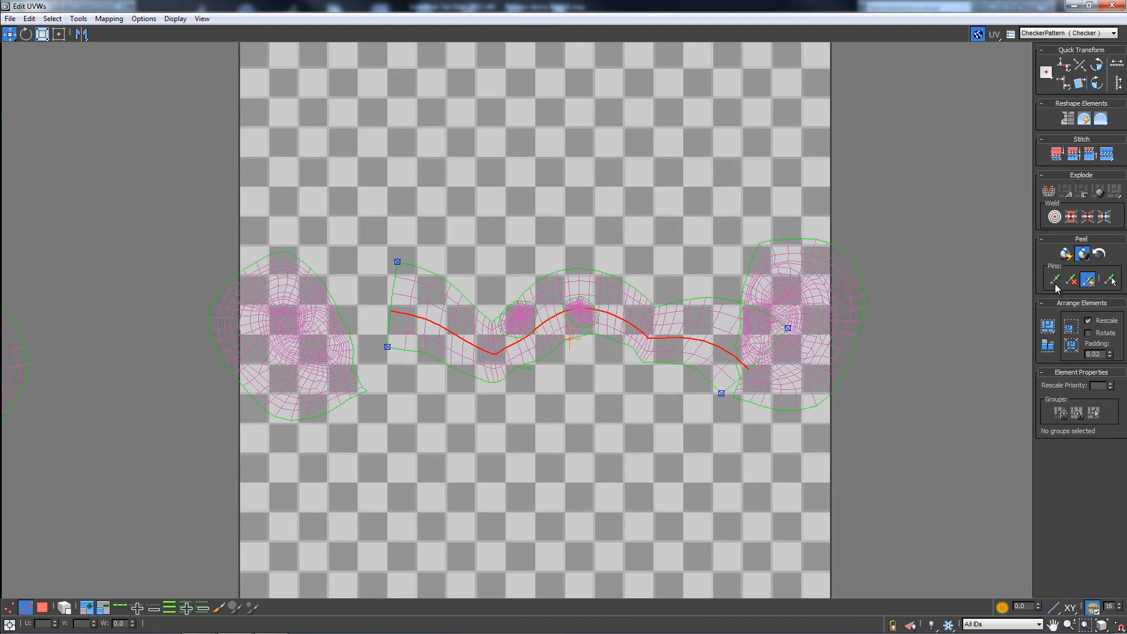
left_click(1082, 257)
middle_click_drag(558, 378, 552, 359)
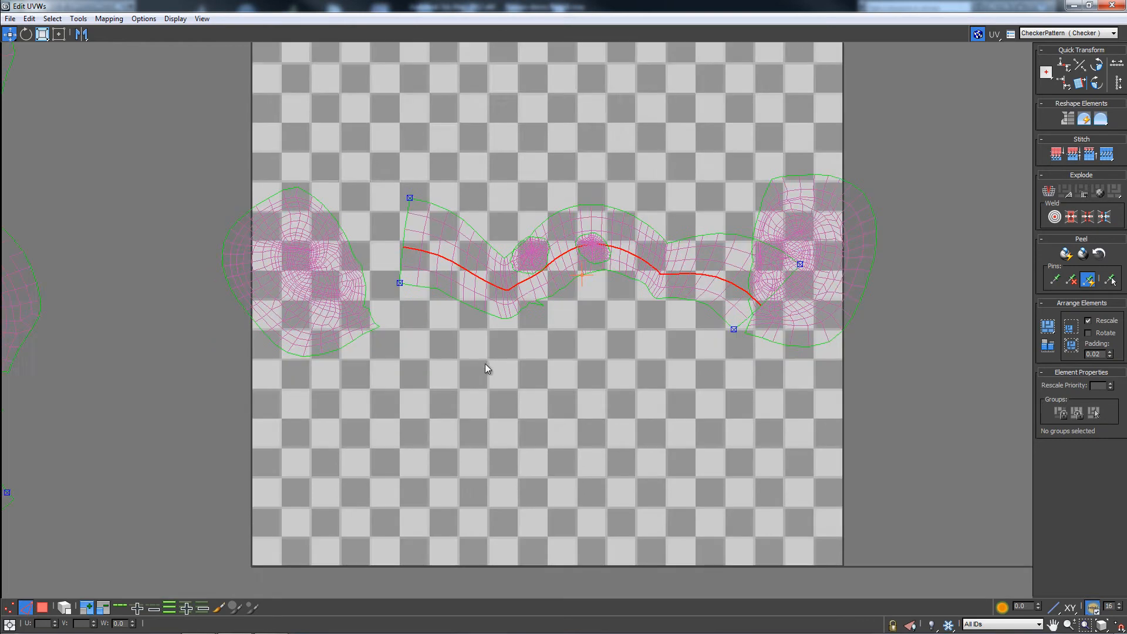
scroll(485, 364, "down", 5)
middle_click_drag(484, 364, 475, 383)
scroll(487, 375, "up", 3)
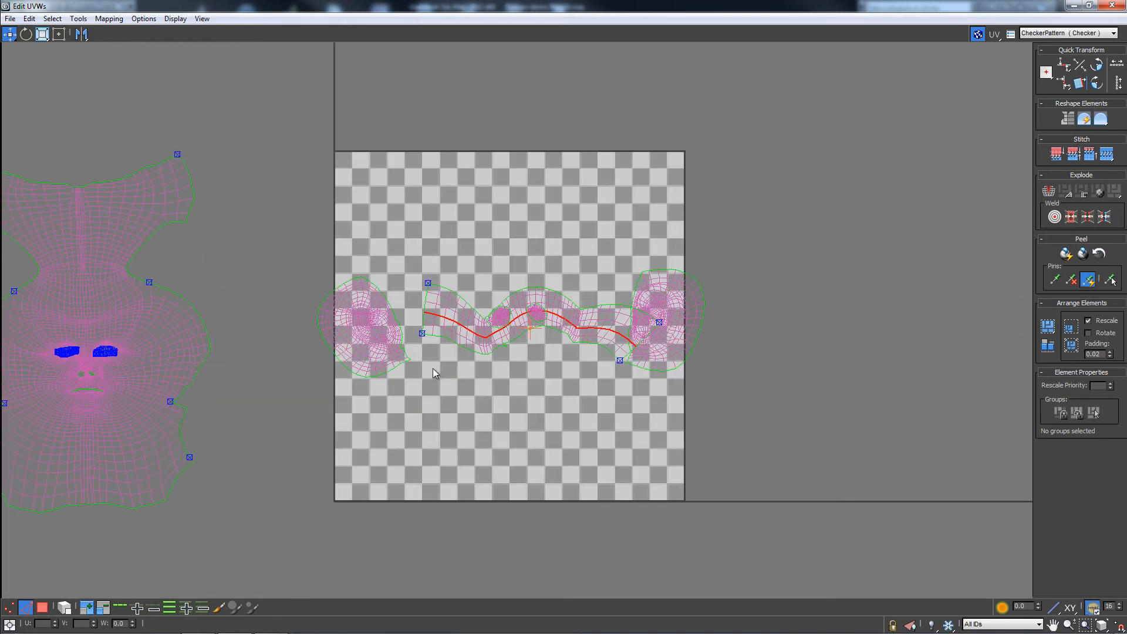
middle_click_drag(461, 422, 456, 421)
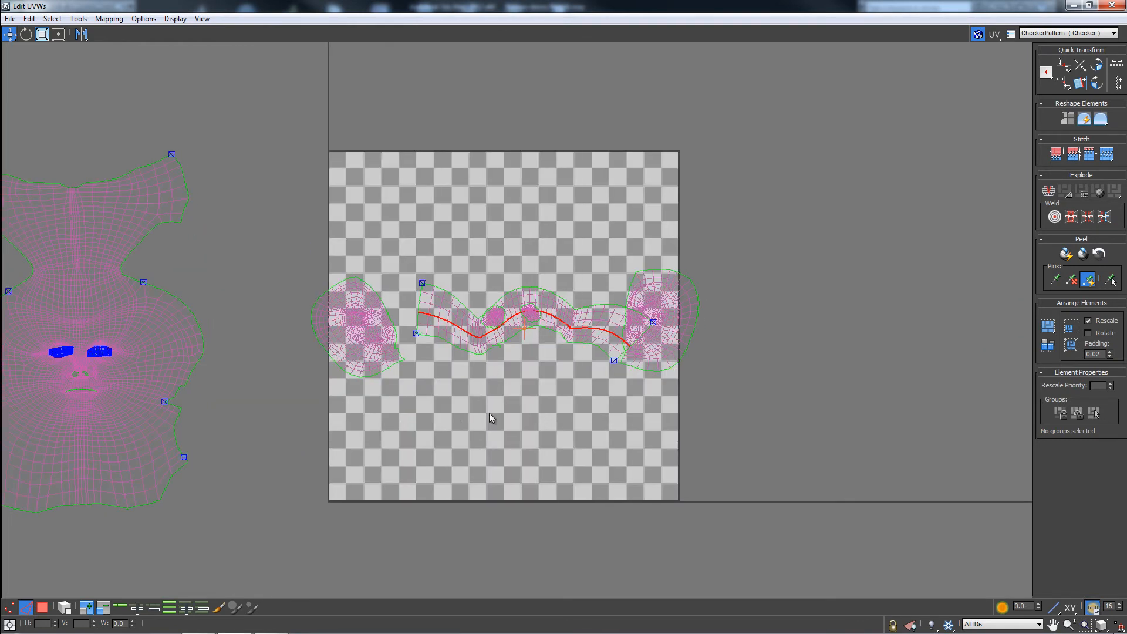
left_click(488, 415)
left_click(471, 351)
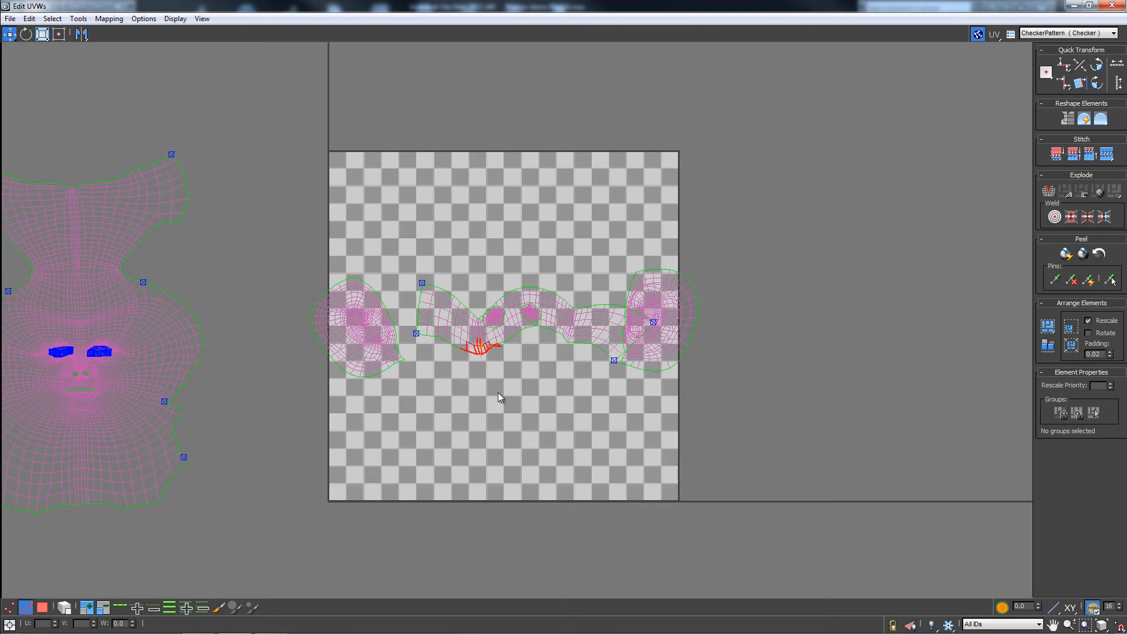
scroll(534, 373, "down", 4)
scroll(533, 382, "up", 2)
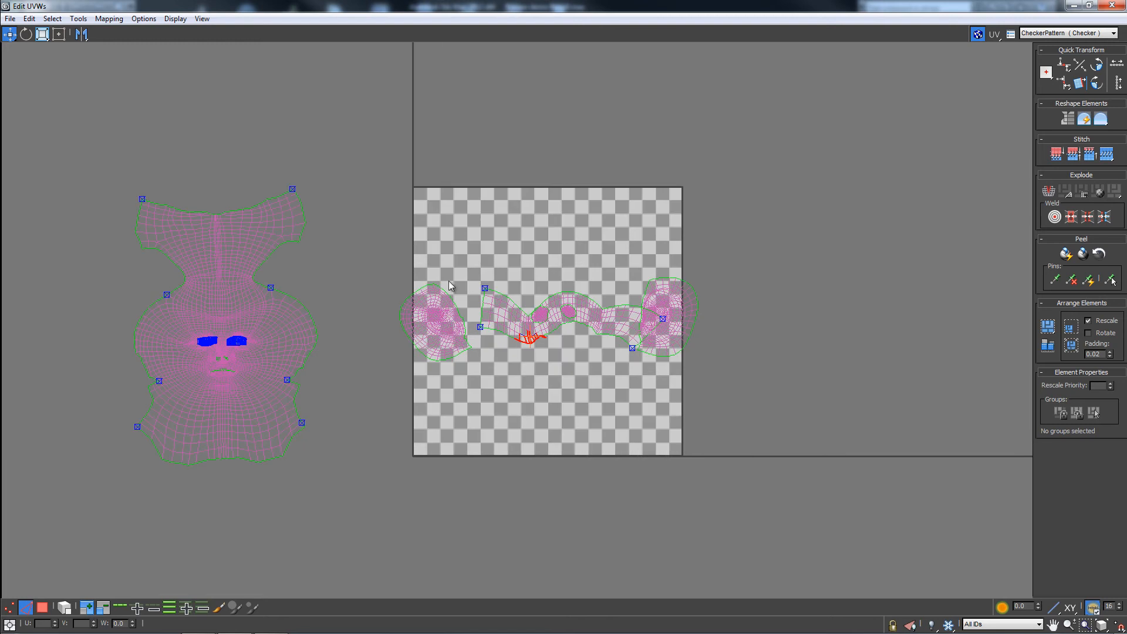
left_click(613, 326)
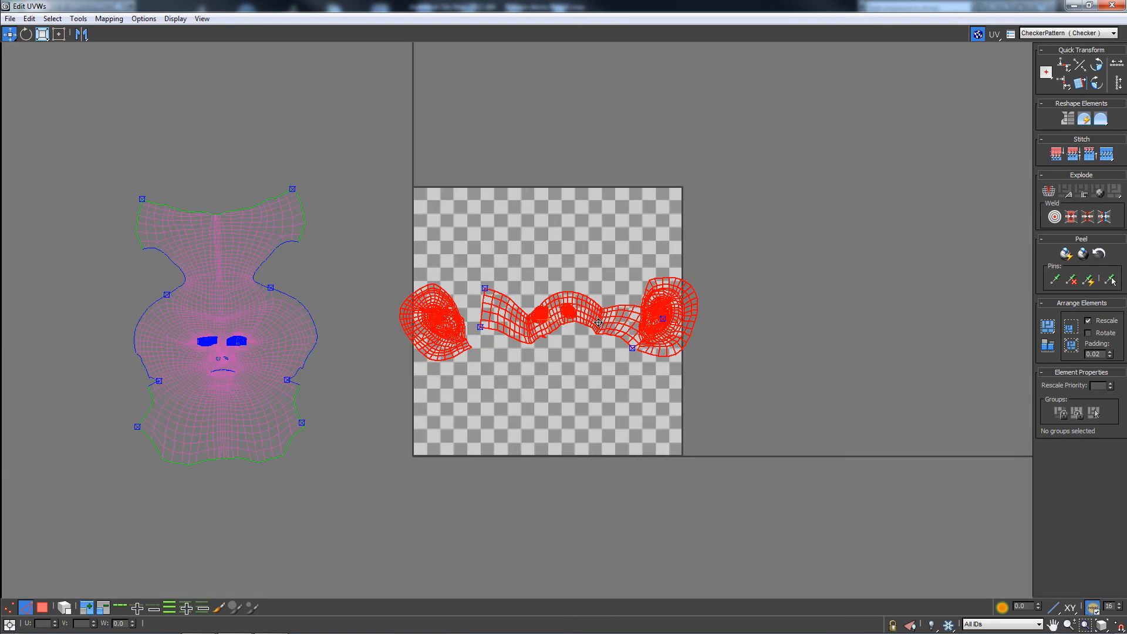
left_click_drag(598, 323, 788, 566)
Select the whole head shell and move it into the middle of the UV tile
left_click_drag(93, 171, 342, 492)
left_click_drag(324, 349, 573, 344)
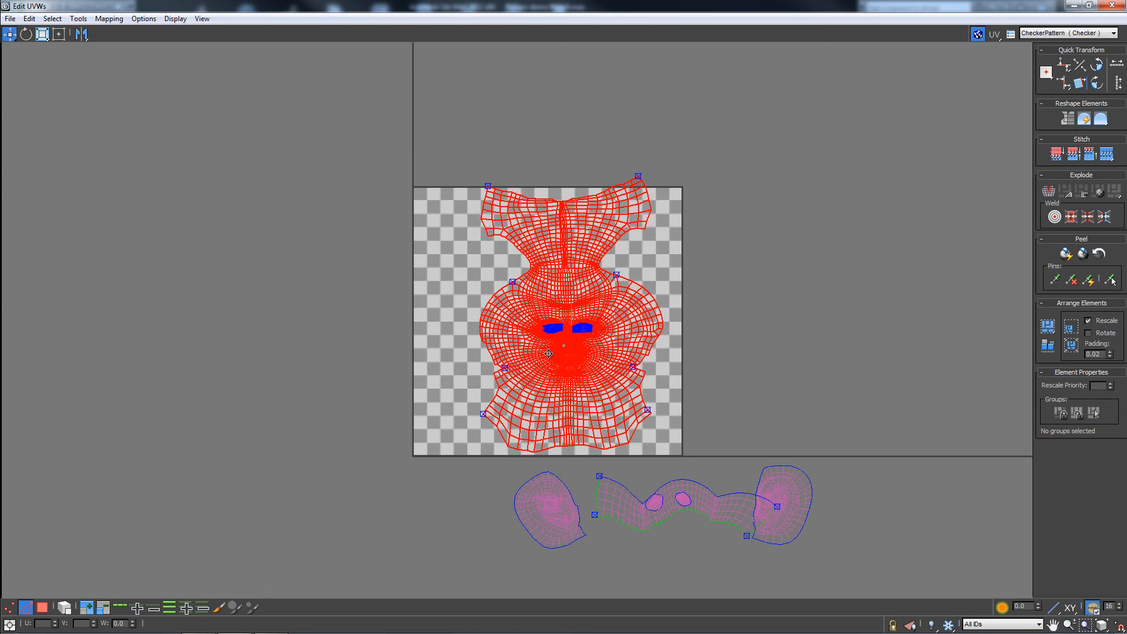
scroll(549, 353, "up", 2)
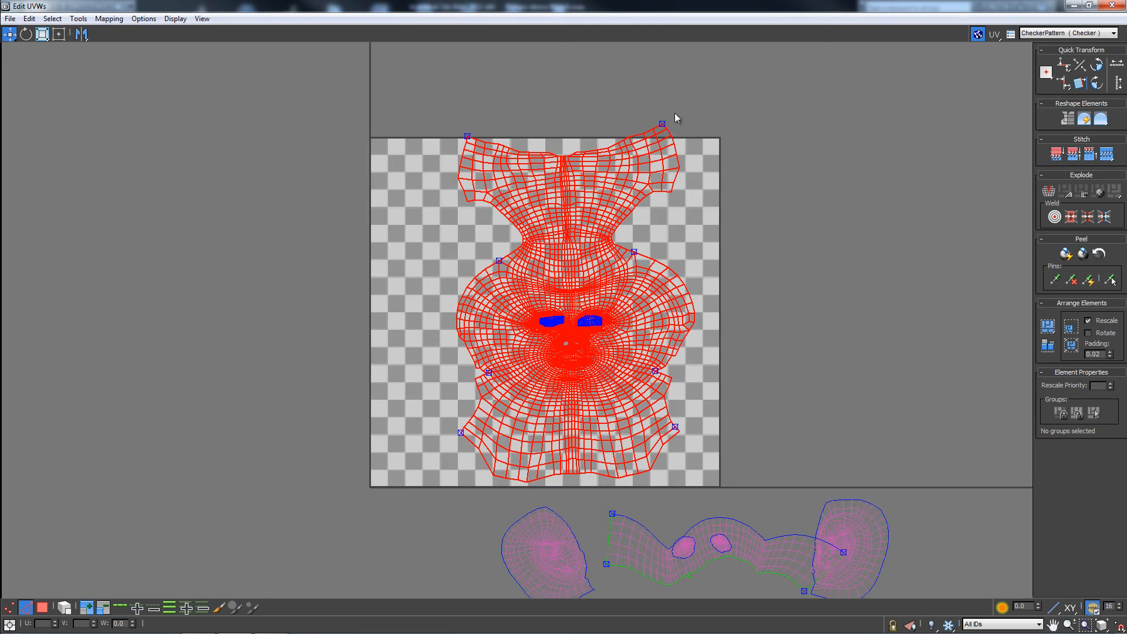
Peel the whole head shell with Peel Mode and pull its upper right pinned corner to about U 0.77, V 0.98
key("1")
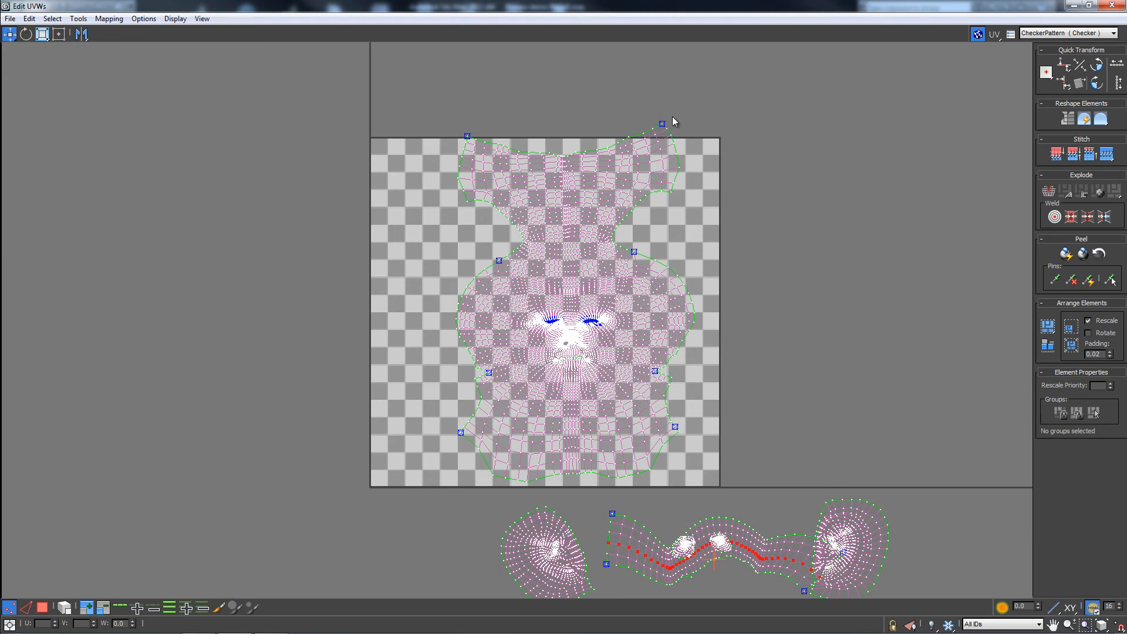
left_click(663, 124)
left_click(40, 608)
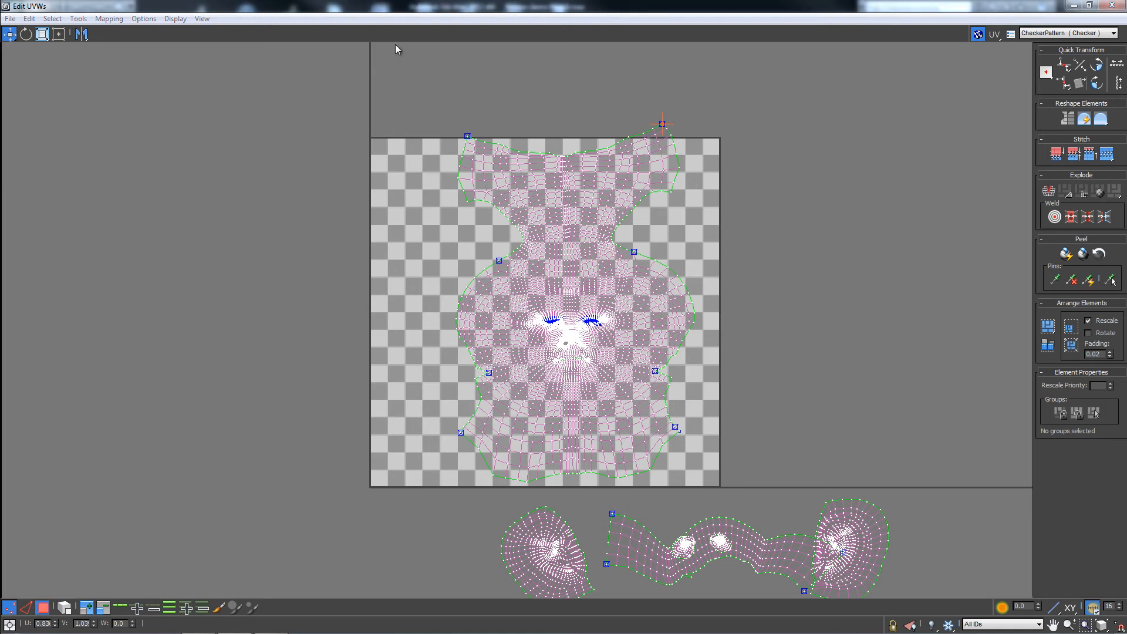
left_click_drag(359, 66, 695, 473)
left_click(1083, 254)
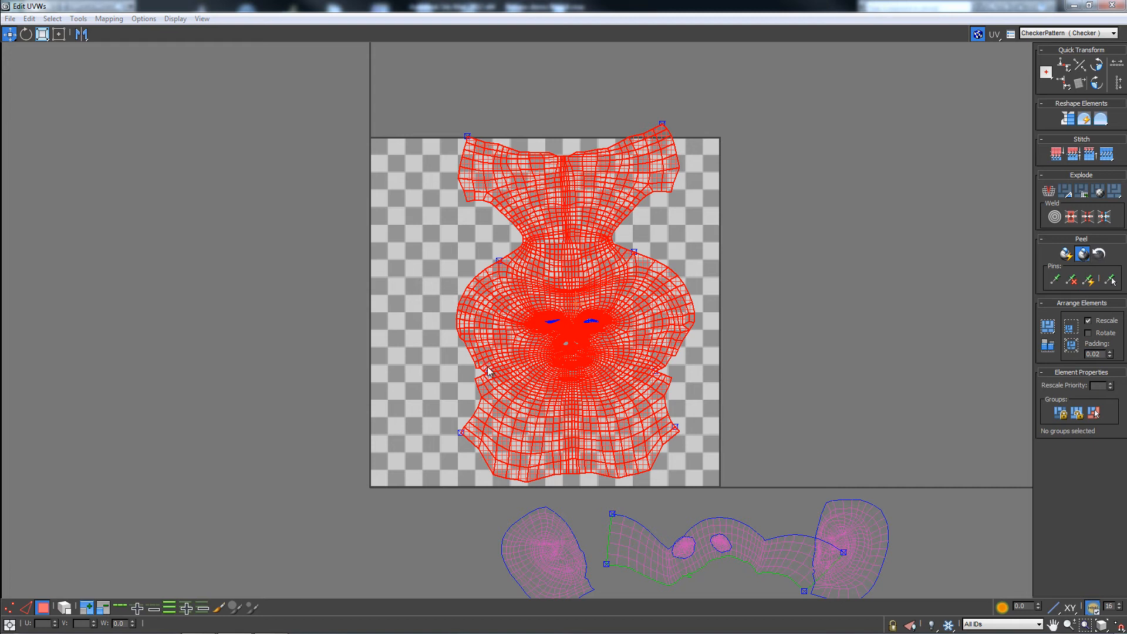
left_click(9, 607)
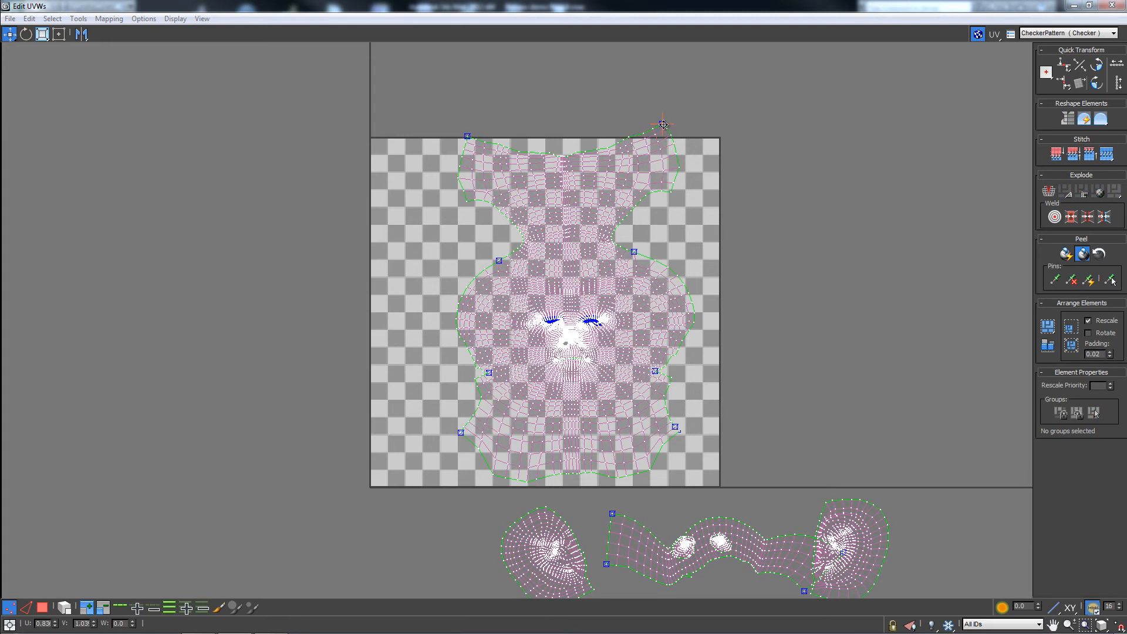
left_click_drag(669, 129, 641, 142)
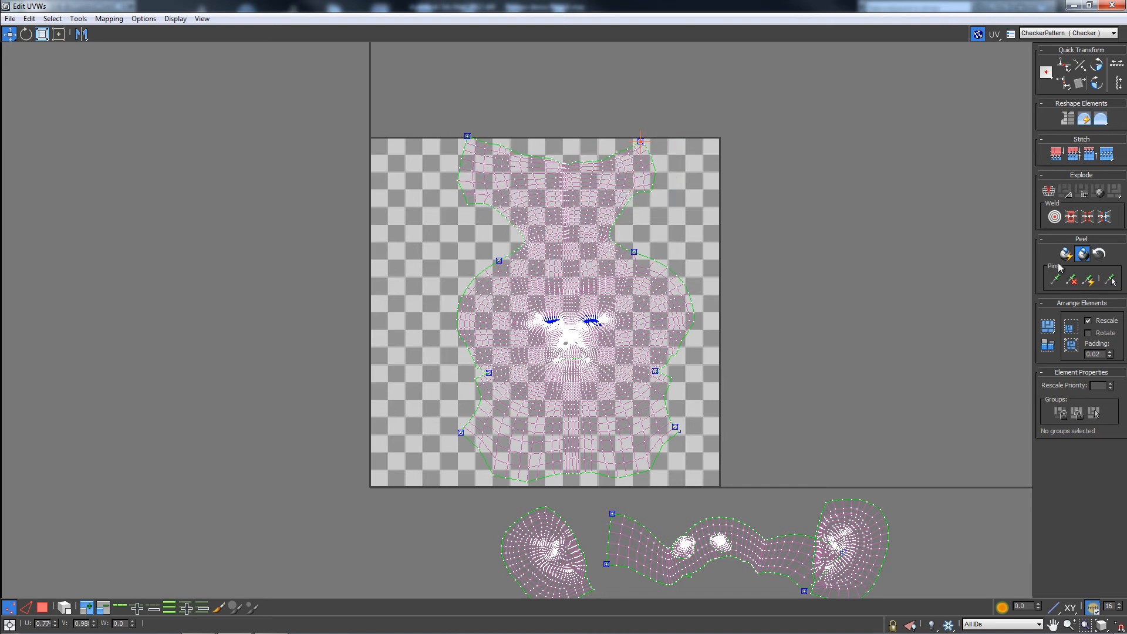
middle_click_drag(497, 340, 509, 323)
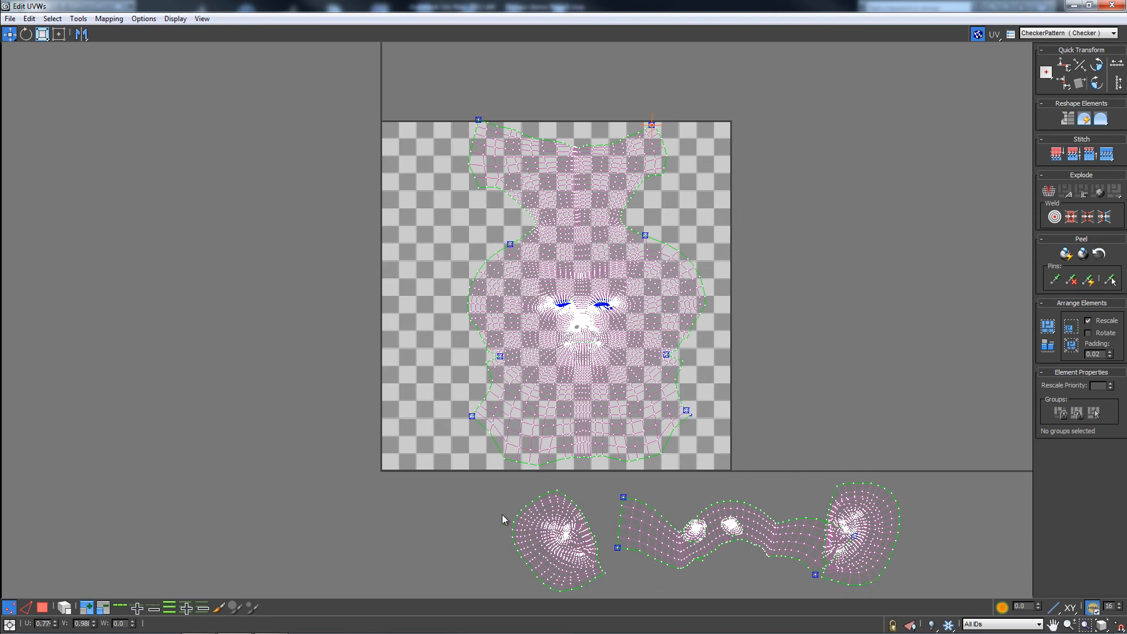
Select the complete left-hand ear shell, move it into the tile's upper left corner beside the head and rotate it upright
left_click_drag(560, 578, 553, 573)
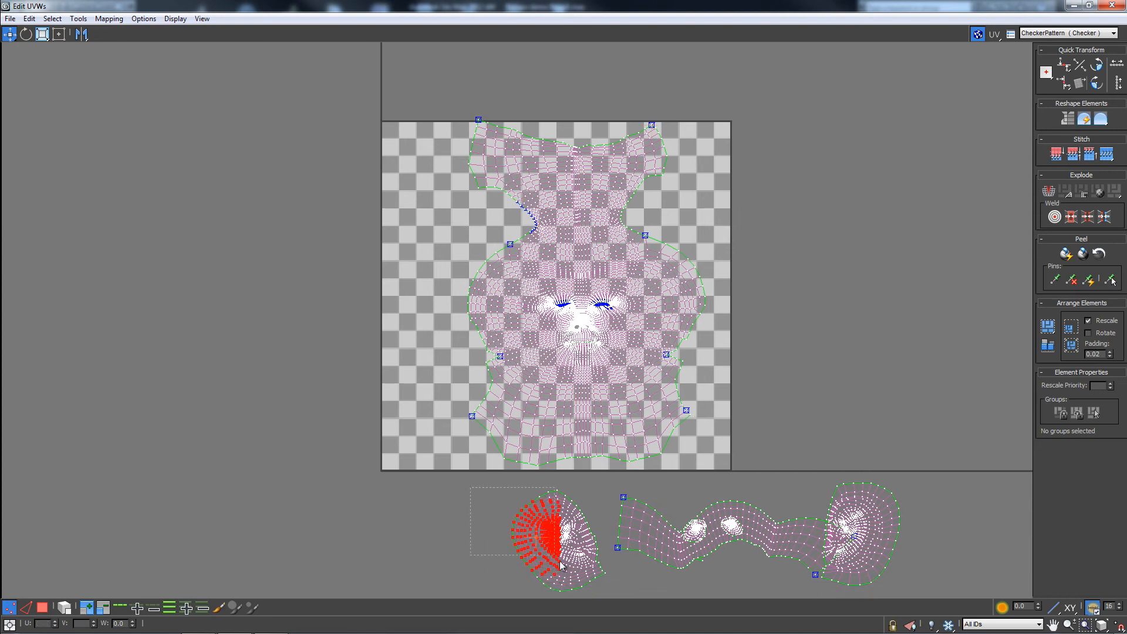
double_click(536, 520)
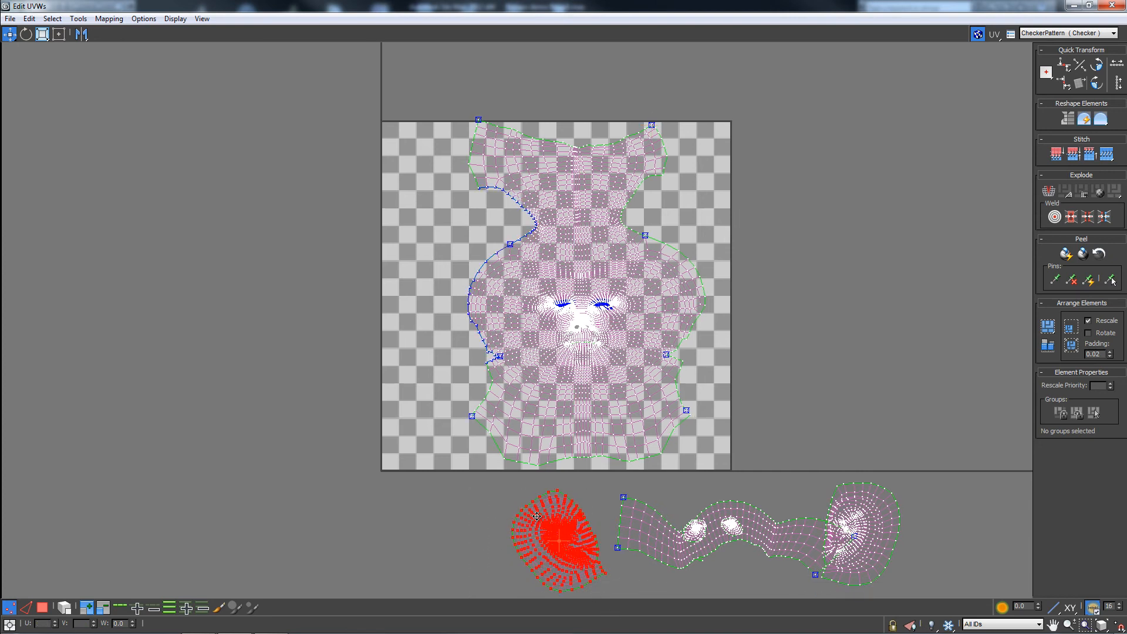
left_click_drag(537, 516, 421, 170)
key("e")
key("w")
Enable whole-element selection, then move the other ear shell directly below the first ear and rotate it upright
left_click(874, 490)
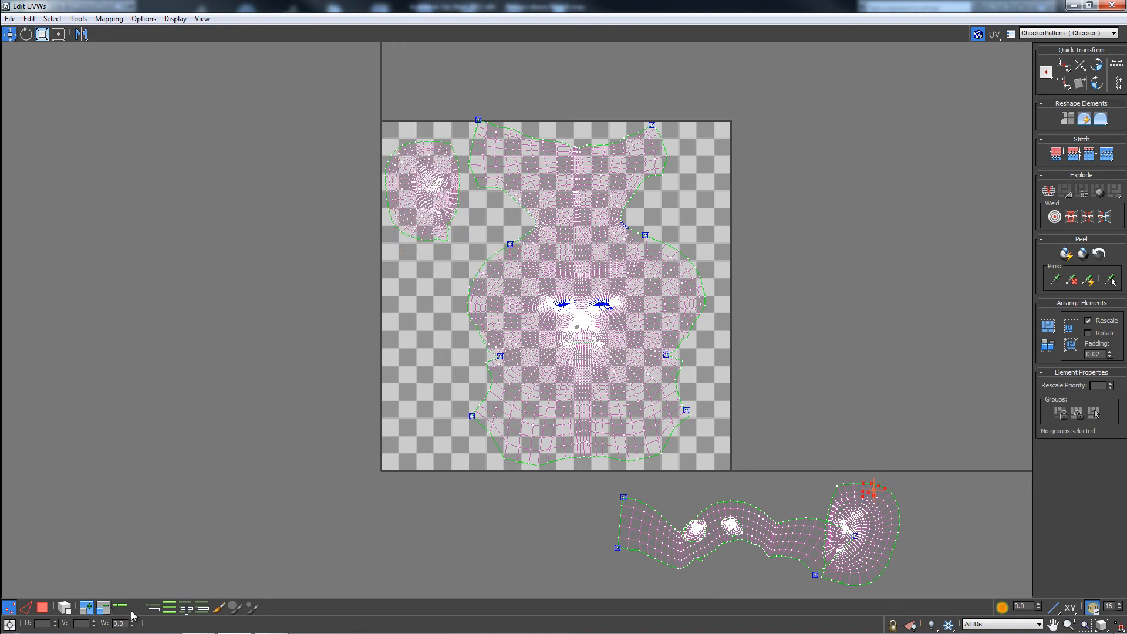
left_click(64, 610)
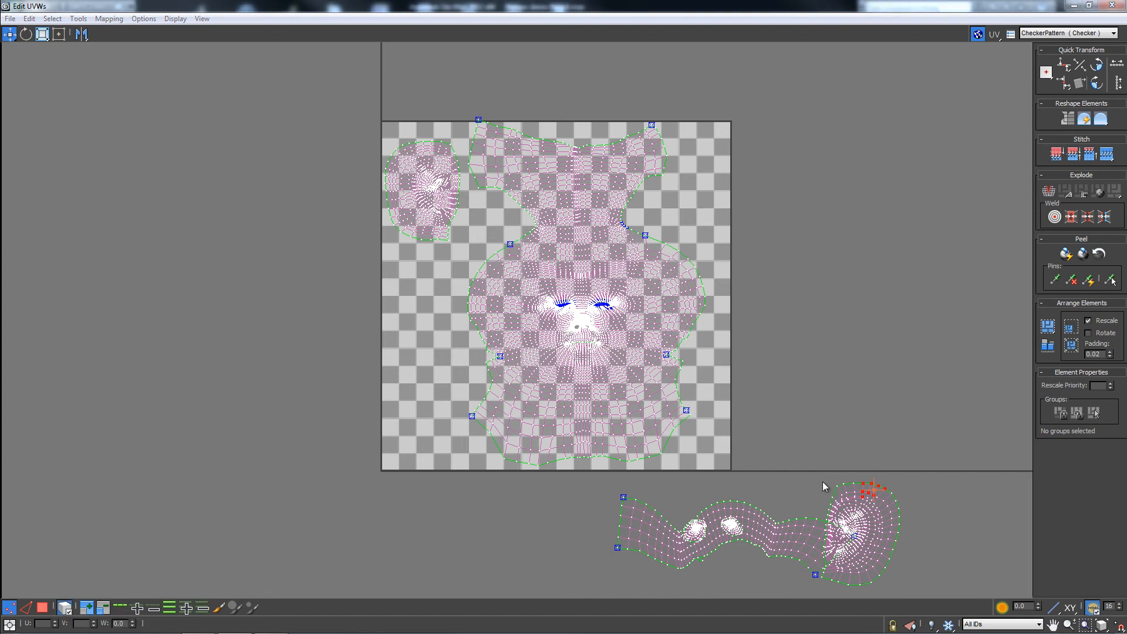
left_click(878, 502)
left_click_drag(879, 502, 419, 277)
key("e")
key("w")
Select the mouth strip with the nostril shells and move them to the lower left part of the UV tile
middle_click_drag(647, 447, 621, 410)
left_click_drag(547, 443, 851, 573)
left_click_drag(734, 511, 513, 415)
middle_click_drag(538, 423, 615, 409)
scroll(614, 409, "up", 2)
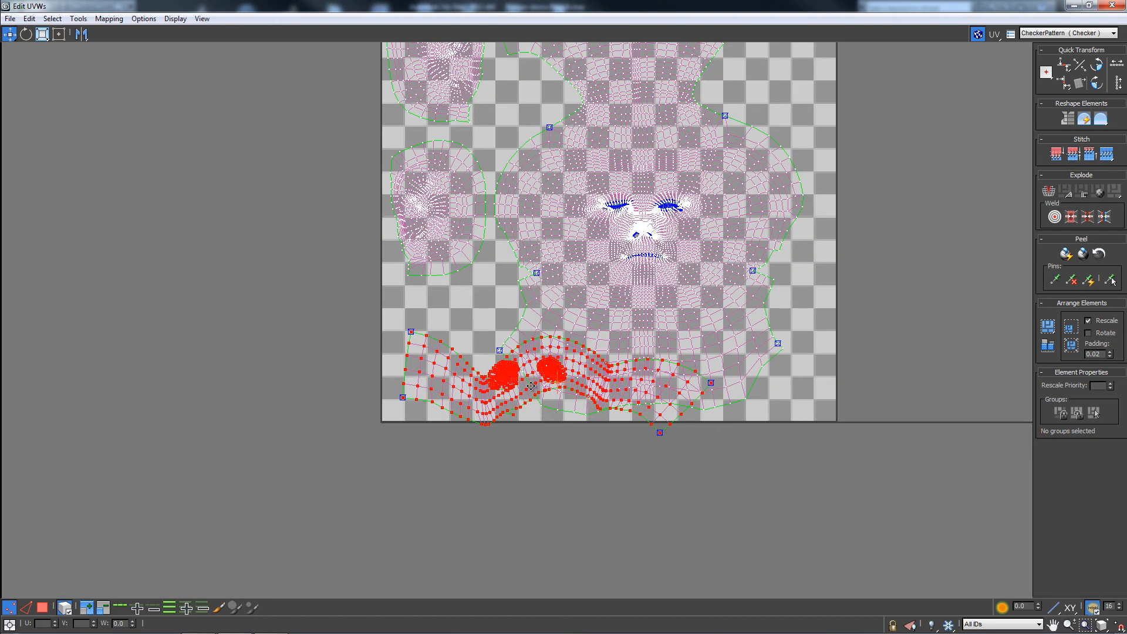
Rotate the mouth strip and nostril shells to vertical, scale them down and fit them below the second ear
key("e")
key("r")
mouse_move(514, 377)
left_mouse_down()
mouse_move(495, 382)
mouse_move(515, 367)
mouse_move(541, 396)
mouse_move(411, 333)
mouse_move(452, 357)
mouse_move(454, 342)
mouse_move(440, 368)
mouse_move(422, 340)
left_mouse_up()
key("w")
key("e")
key("w")
left_click(477, 327)
scroll(441, 344, "up", 1)
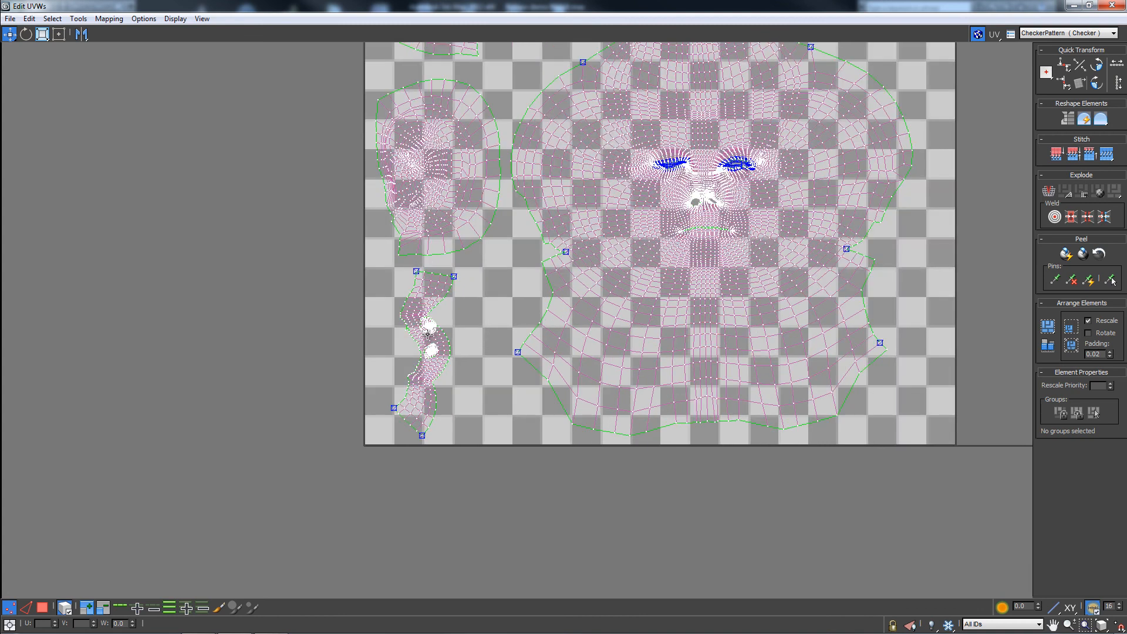
Move the mouth strip sideways off the two nostril shells so the pieces no longer overlap, and clear the selection
left_click(427, 331)
left_click_drag(437, 344, 478, 345)
scroll(479, 346, "down", 2)
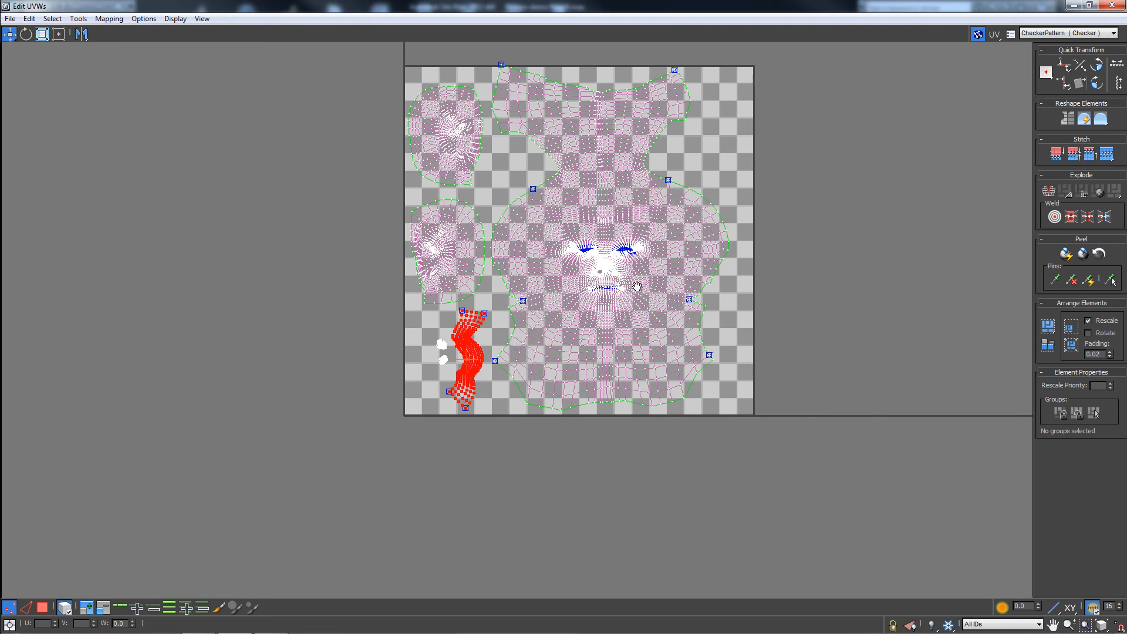
middle_click_drag(701, 284, 668, 330)
left_click_drag(820, 270, 810, 305)
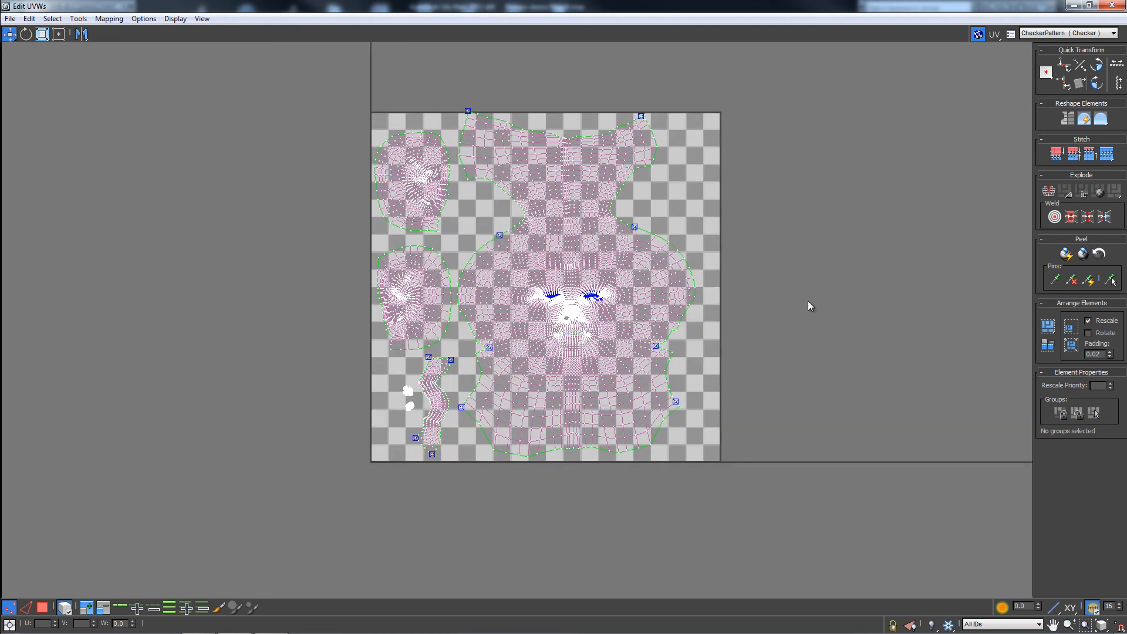
scroll(581, 317, "up", 8)
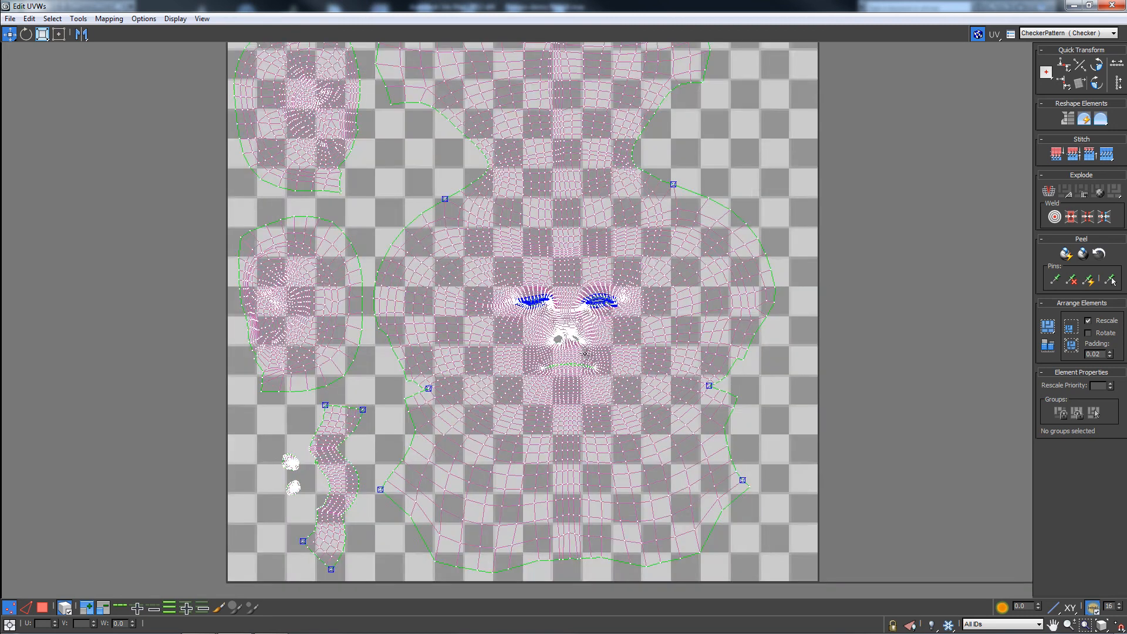
scroll(580, 407, "down", 10)
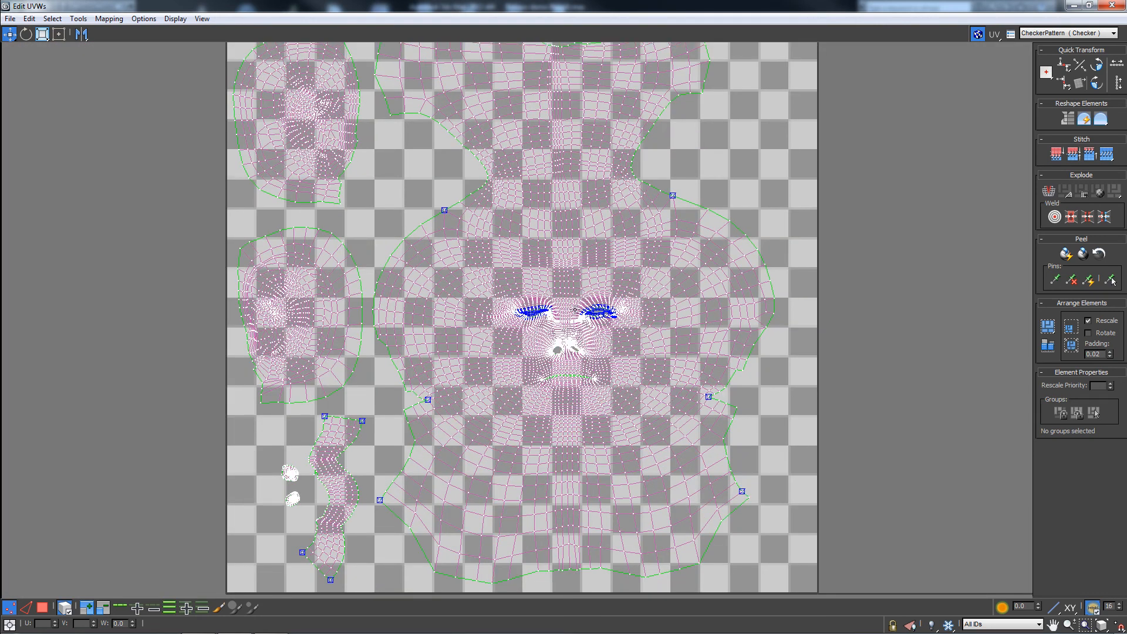
scroll(612, 446, "down", 3)
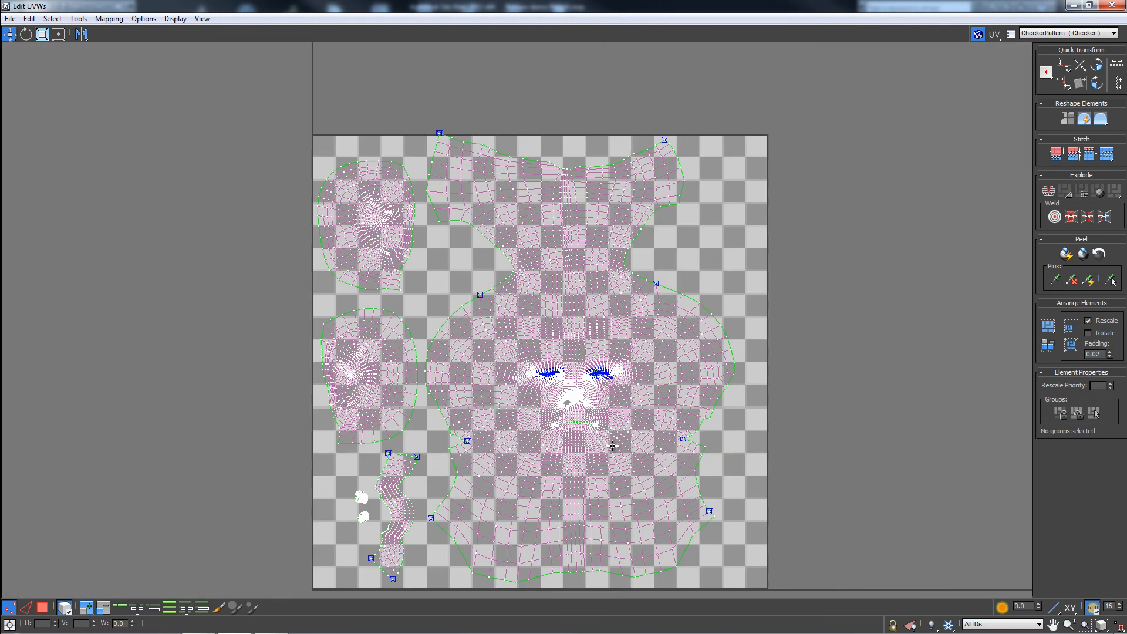